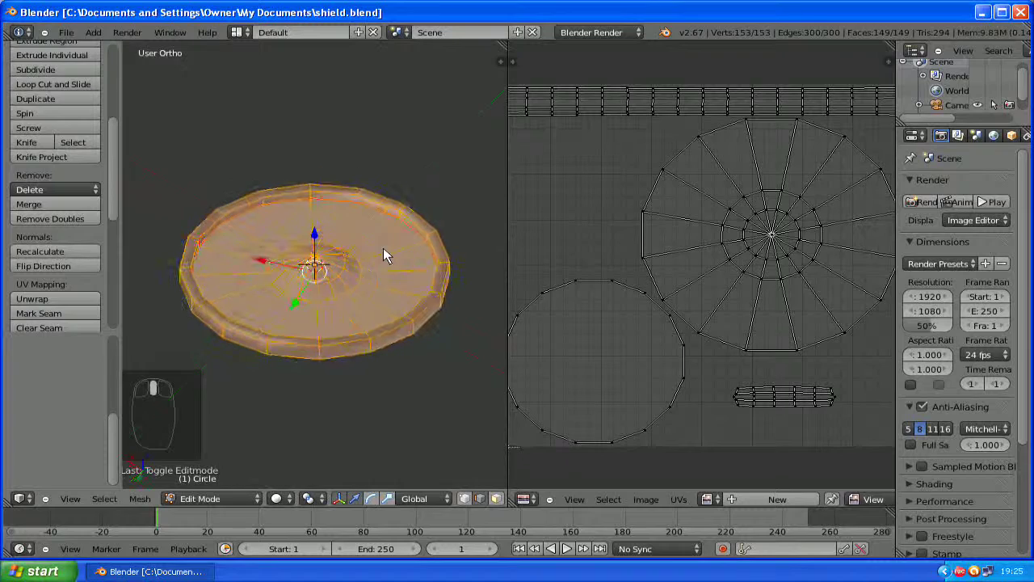
# Create a new blank image named Shield for the mesh's UV layout.
pyautogui.scroll(-1, 722, 308)
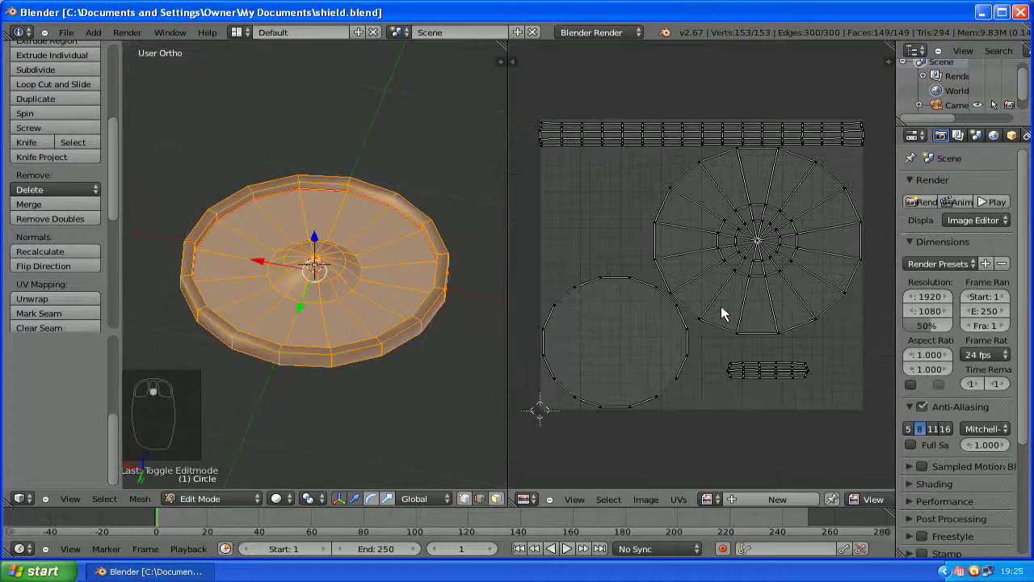
pyautogui.scroll(1, 722, 308)
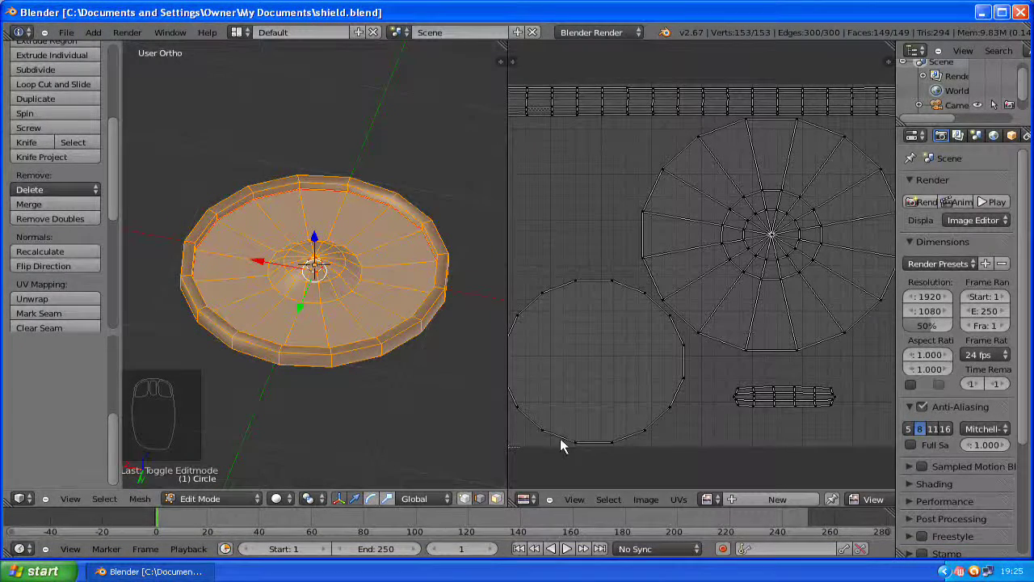
pyautogui.click(646, 502)
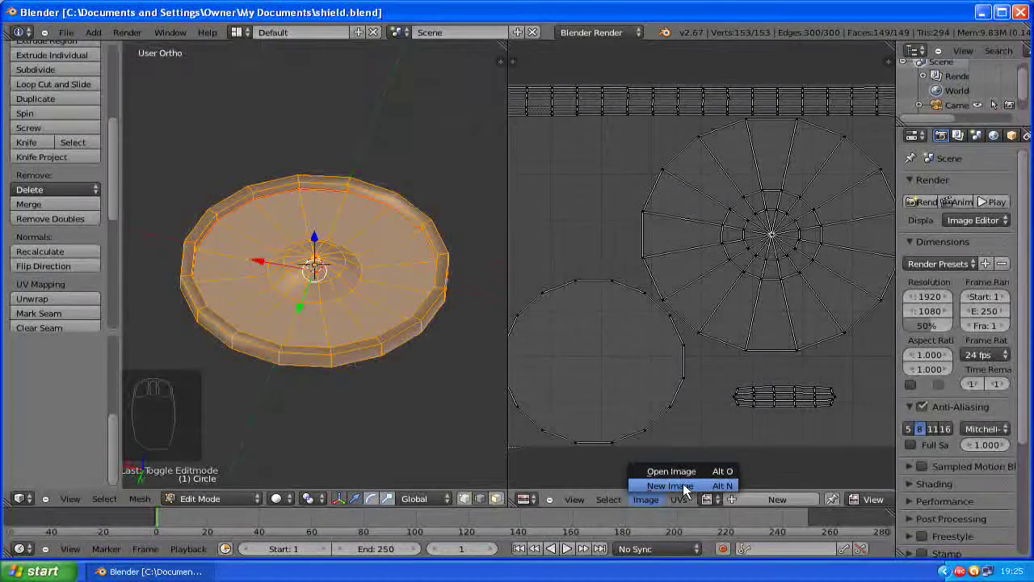
pyautogui.click(670, 486)
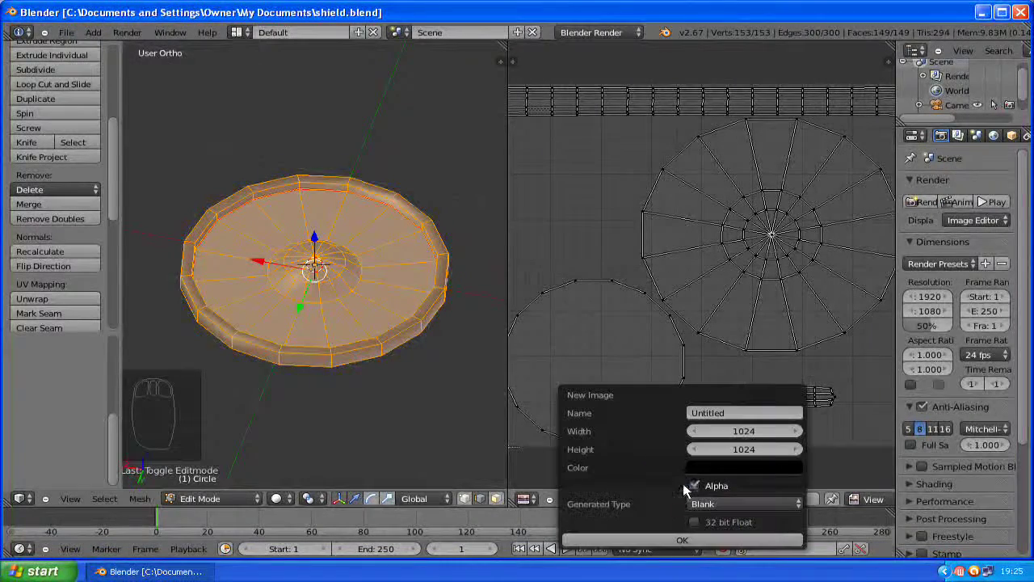
pyautogui.click(720, 412)
pyautogui.press('BackSpace')
pyautogui.write('Shield')
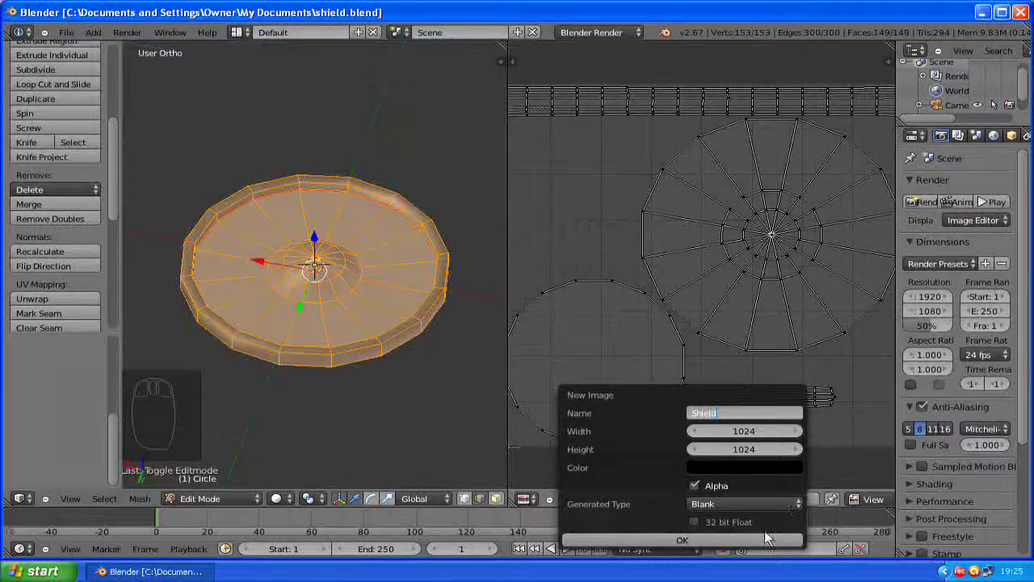
pyautogui.click(689, 539)
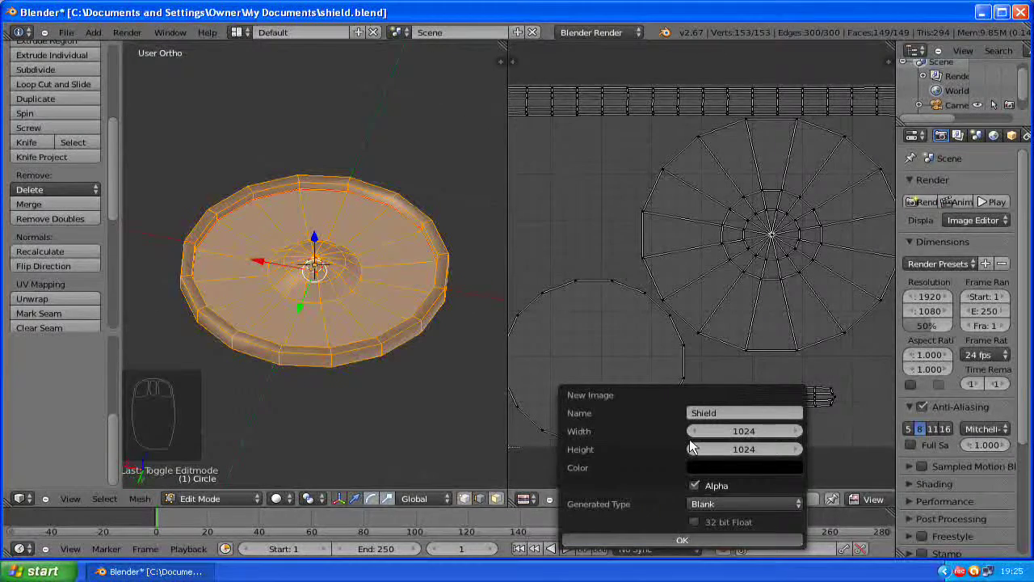
pyautogui.click(683, 541)
# Frame the whole UV layout and switch the shield from Edit Mode to Texture Paint mode.
pyautogui.scroll(-7, 709, 319)
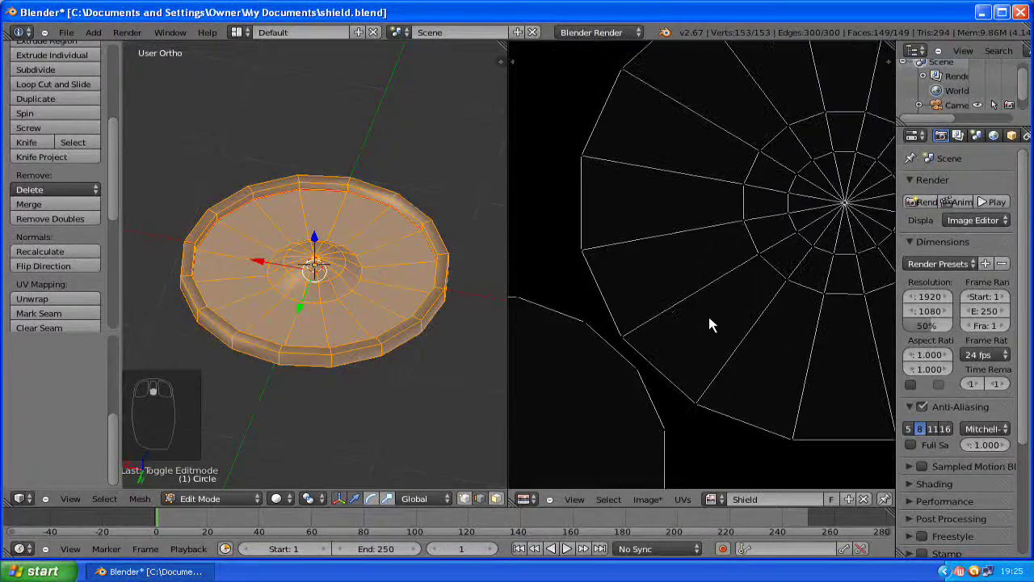
pyautogui.scroll(-1, 710, 324)
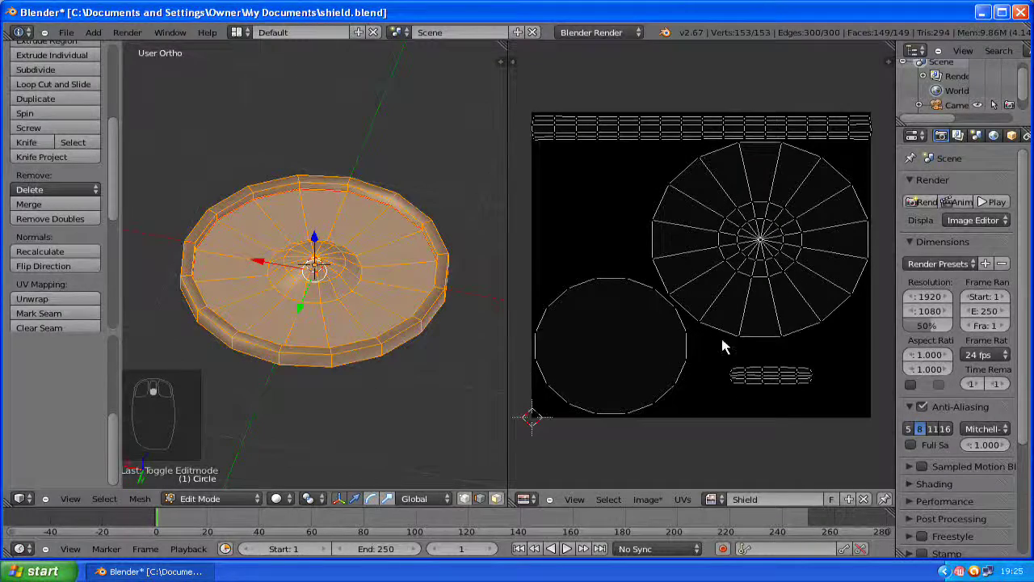
pyautogui.moveTo(709, 323); pyautogui.dragTo(710, 341, button='middle')
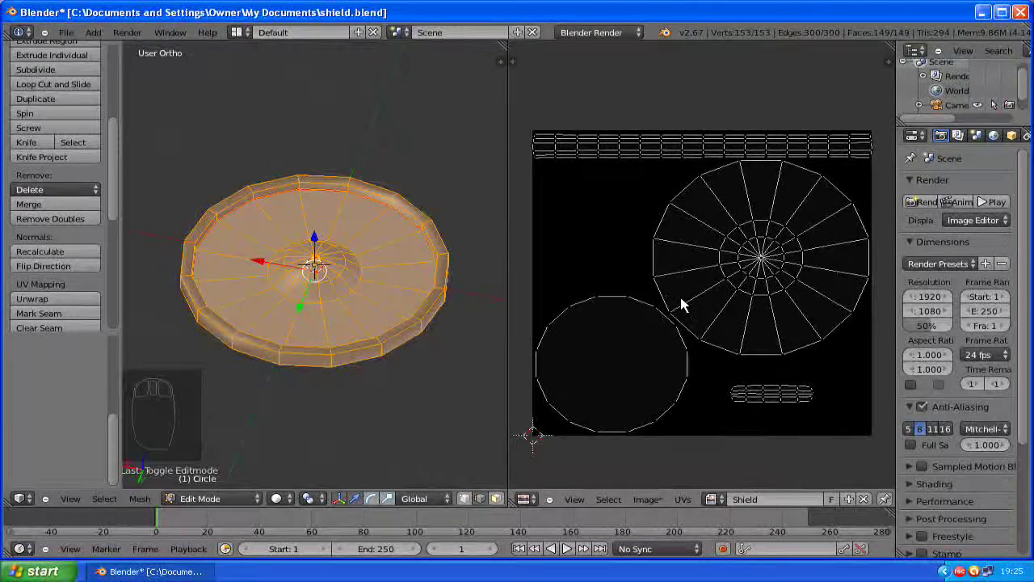
pyautogui.click(194, 501)
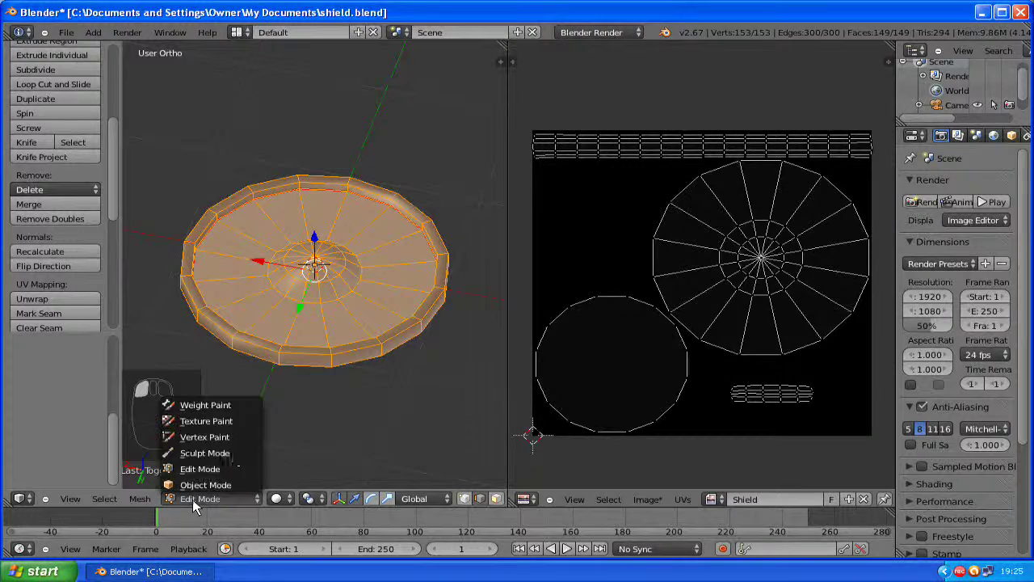
pyautogui.click(229, 422)
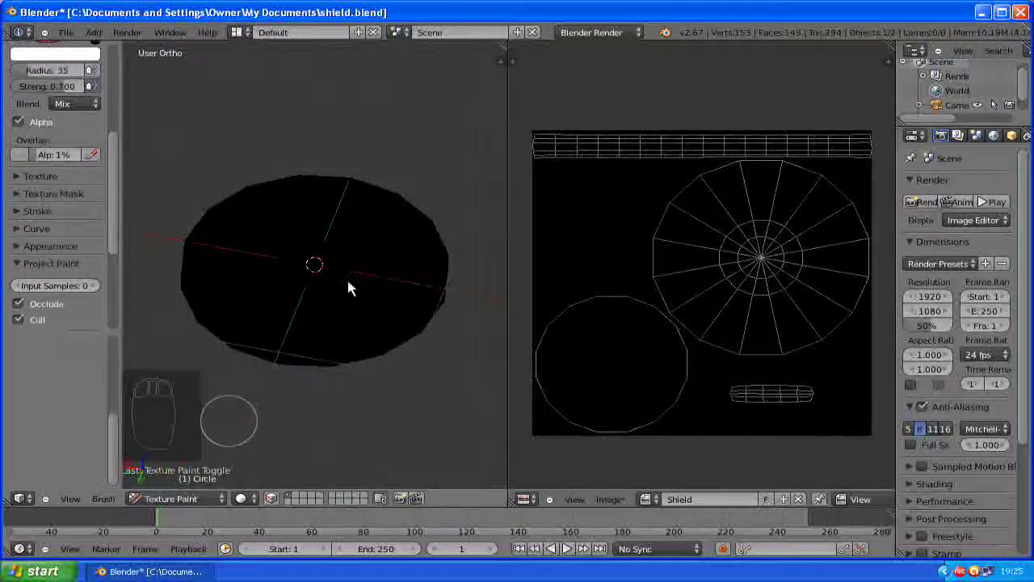
# Set the paint brush colour to light pink and its strength to 0.953.
pyautogui.moveTo(113, 155); pyautogui.dragTo(115, 108)
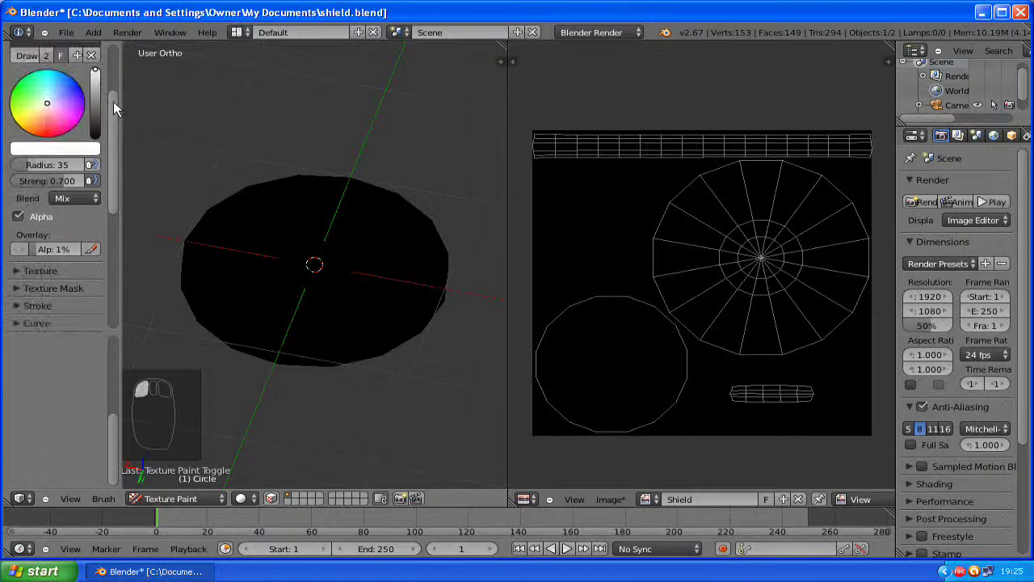
pyautogui.scroll(5, 113, 101)
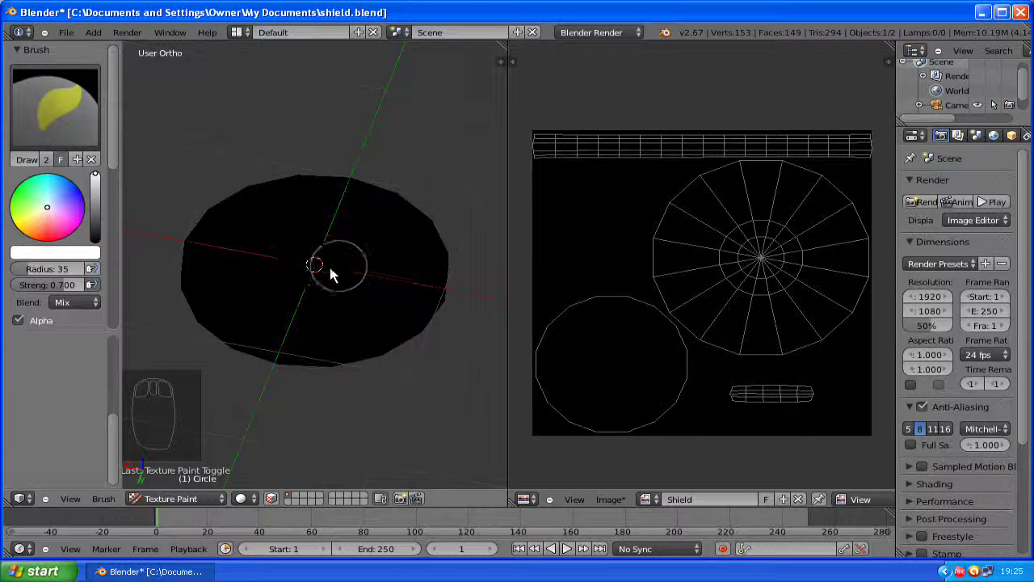
pyautogui.click(49, 233)
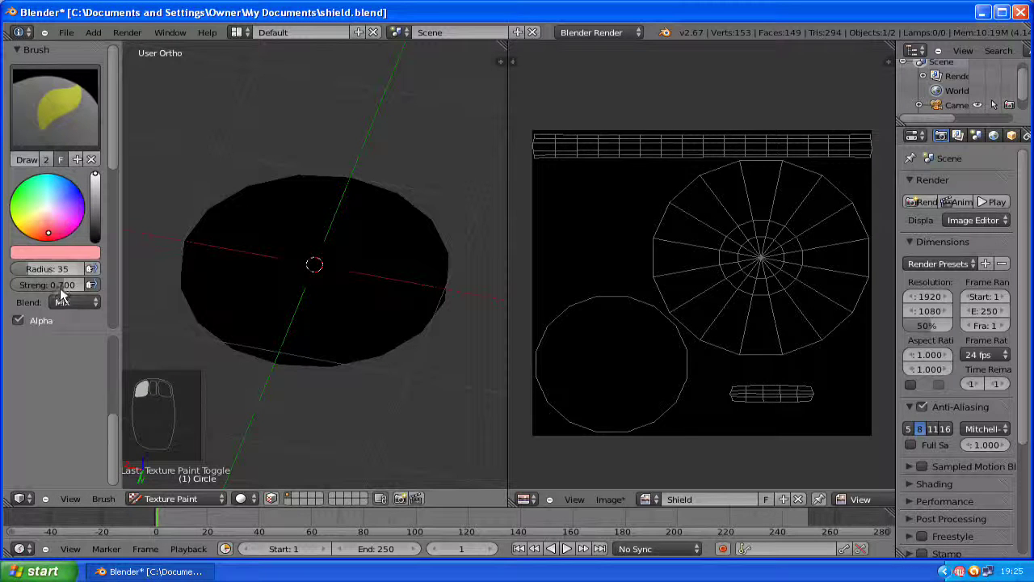
pyautogui.moveTo(61, 287); pyautogui.dragTo(85, 286)
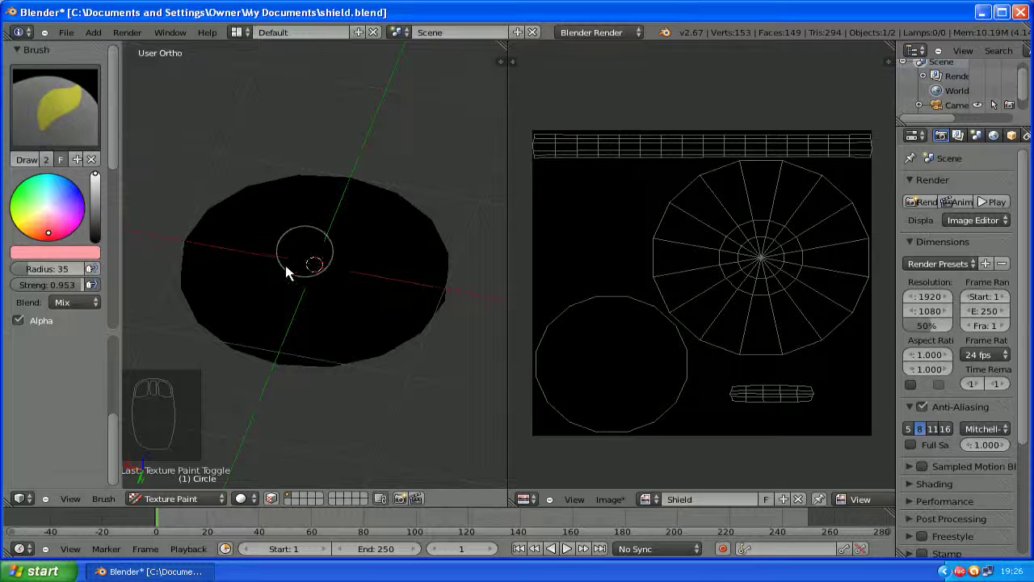
# Paint trial pink strokes over the shield's centre, continuing from the top view, and undo them.
pyautogui.moveTo(289, 270)
pyautogui.mouseDown()
pyautogui.moveTo(280, 286)
pyautogui.moveTo(262, 286)
pyautogui.moveTo(284, 256)
pyautogui.moveTo(318, 272)
pyautogui.moveTo(316, 291)
pyautogui.moveTo(302, 291)
pyautogui.moveTo(332, 263)
pyautogui.mouseUp()
pyautogui.moveTo(707, 290); pyautogui.dragTo(702, 297)
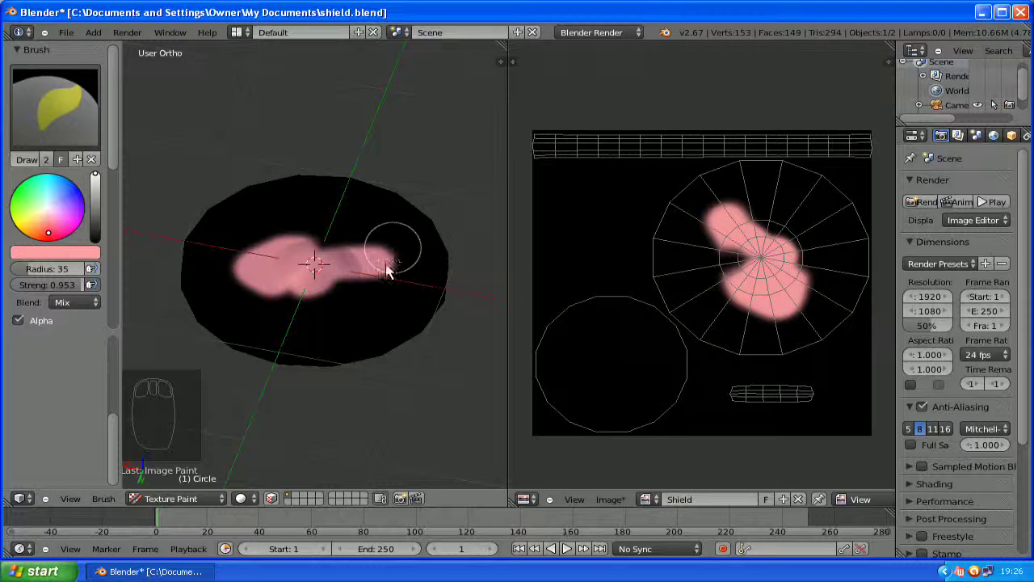
pyautogui.press('KP_7')
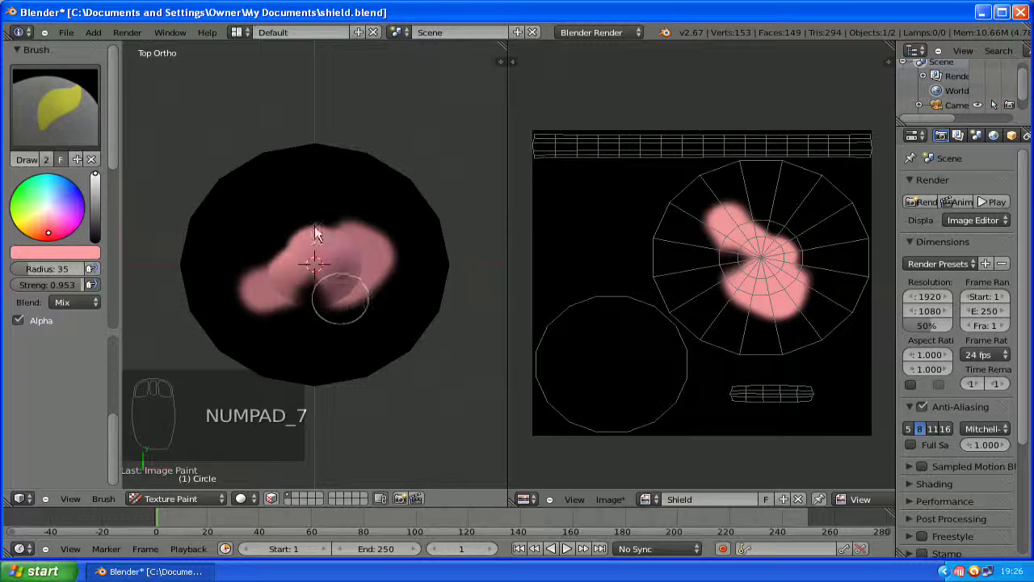
pyautogui.moveTo(288, 231)
pyautogui.mouseDown()
pyautogui.moveTo(271, 260)
pyautogui.moveTo(312, 306)
pyautogui.moveTo(317, 298)
pyautogui.mouseUp()
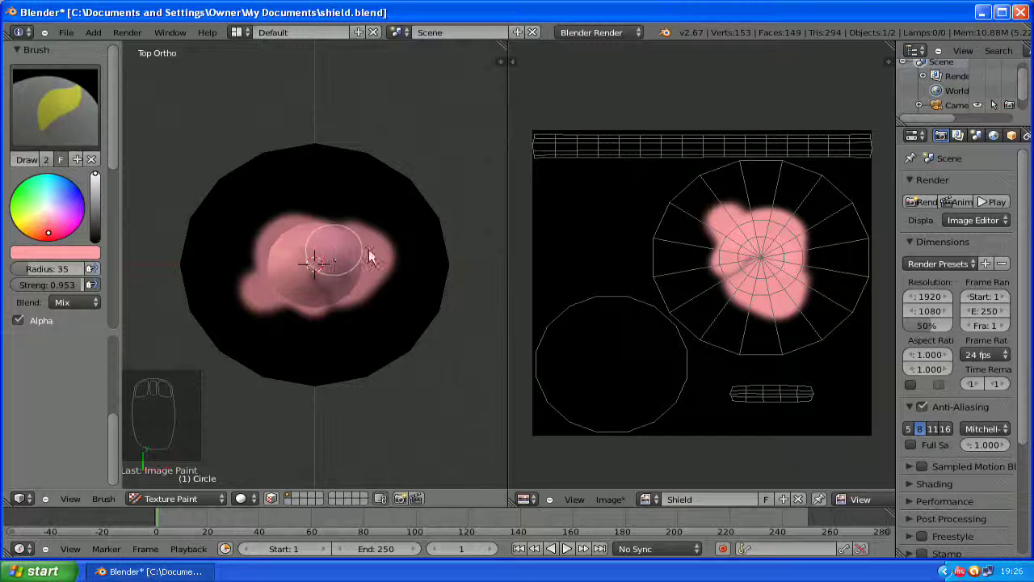
pyautogui.hotkey('ctrl', 'z')
pyautogui.hotkey('ctrl', 'z')
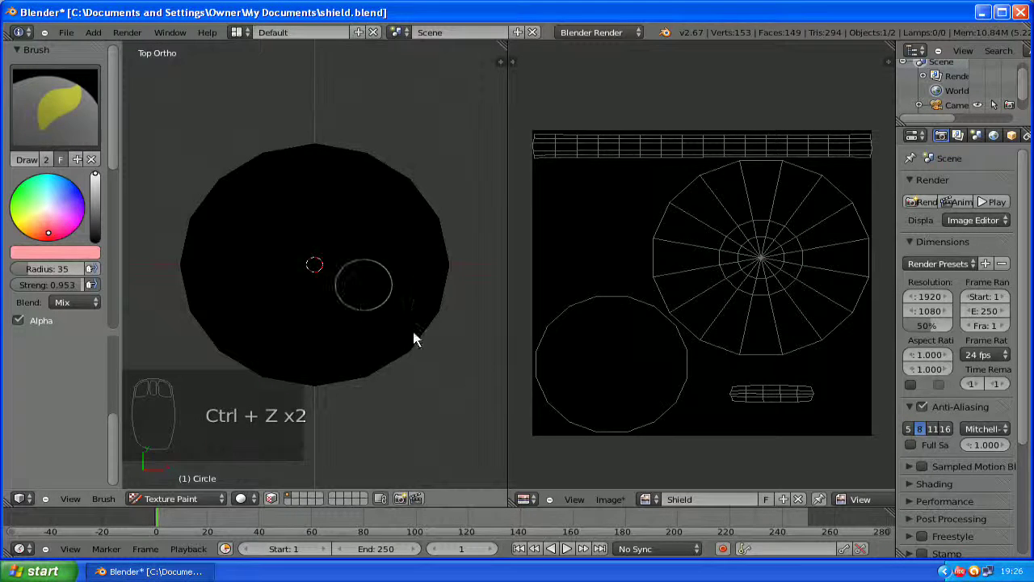
# Add a new texture to the paint brush and set its type to Image or Movie.
pyautogui.scroll(-3, 986, 143)
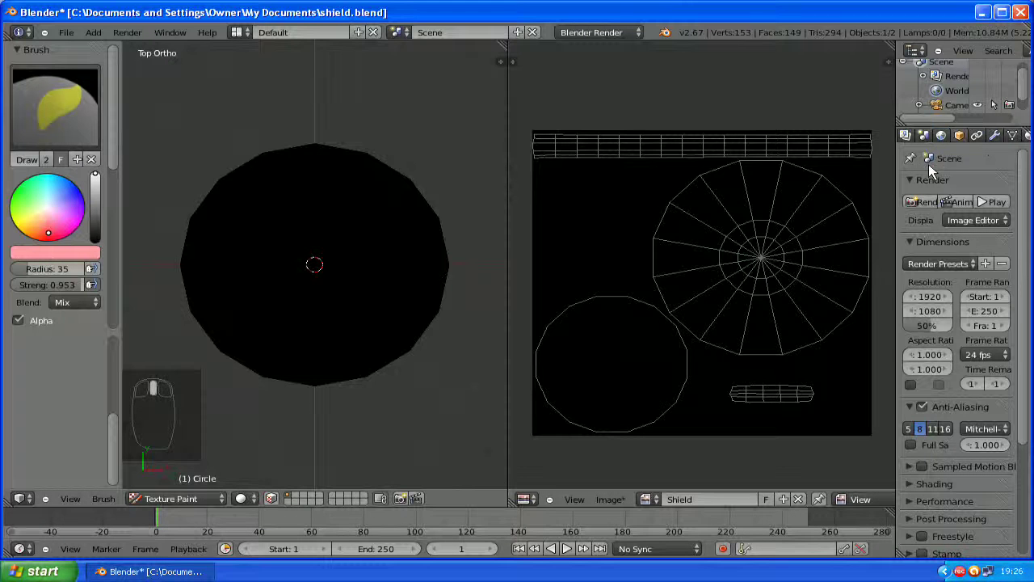
pyautogui.click(990, 135)
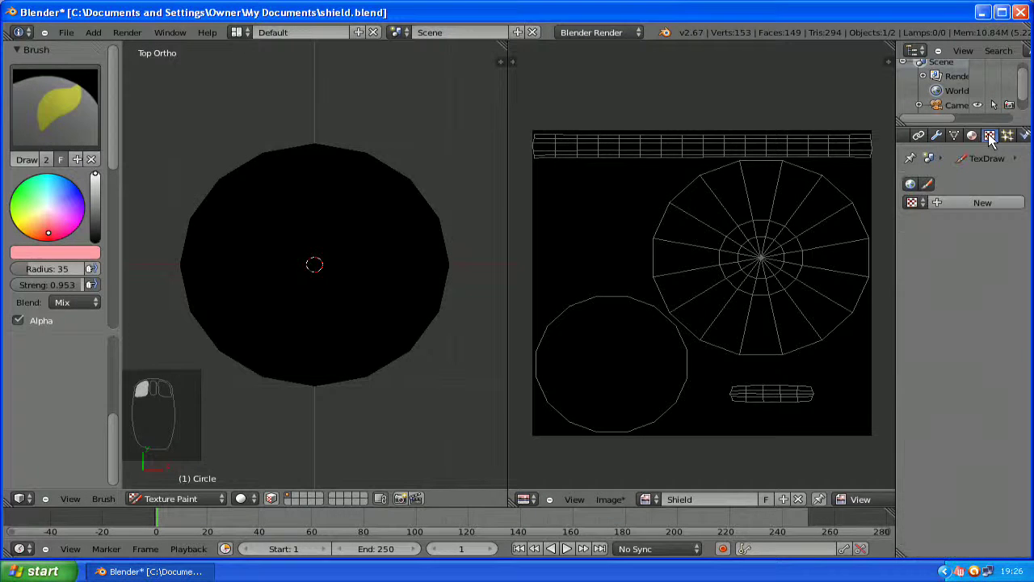
pyautogui.click(945, 203)
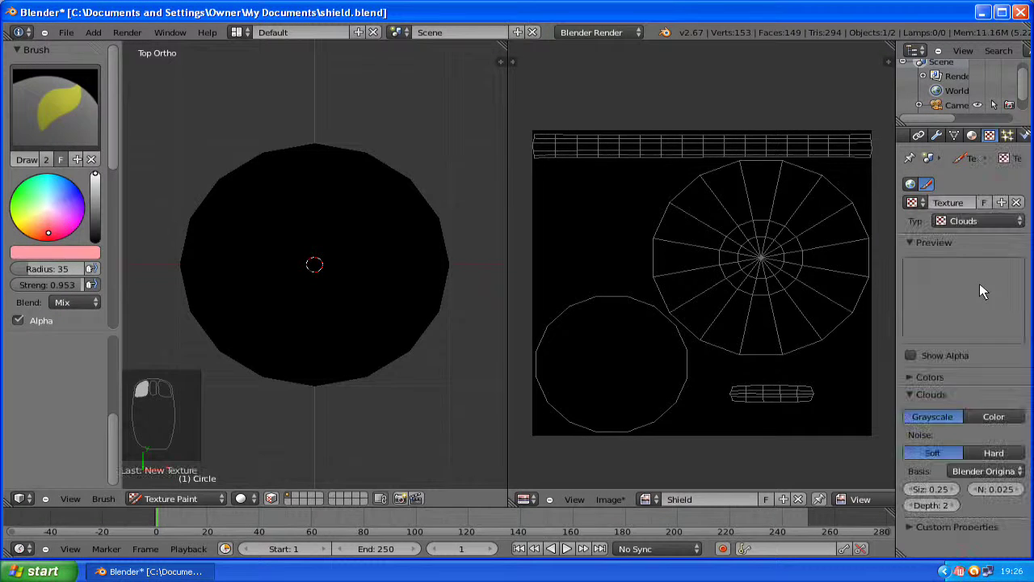
pyautogui.click(985, 224)
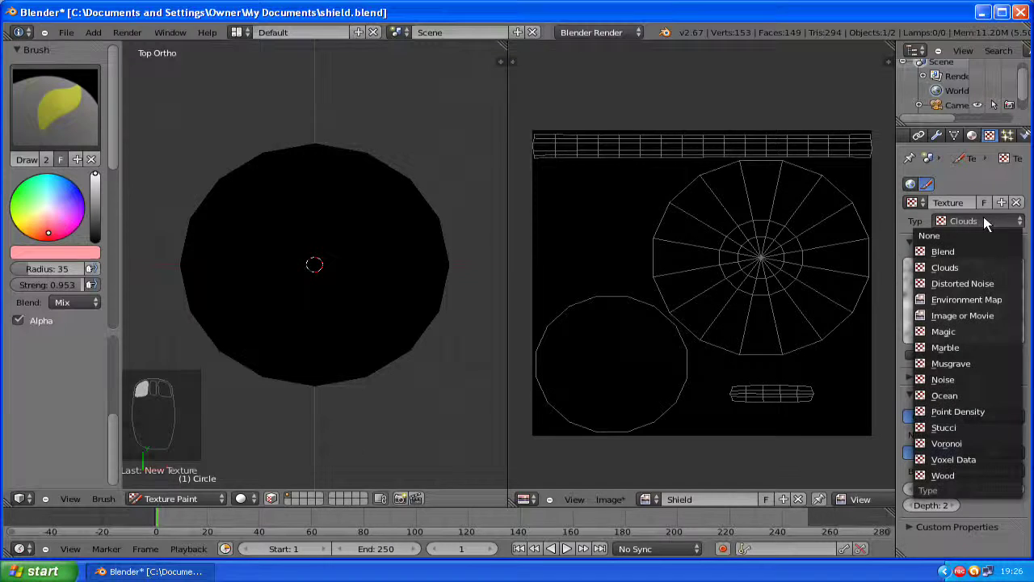
pyautogui.click(965, 316)
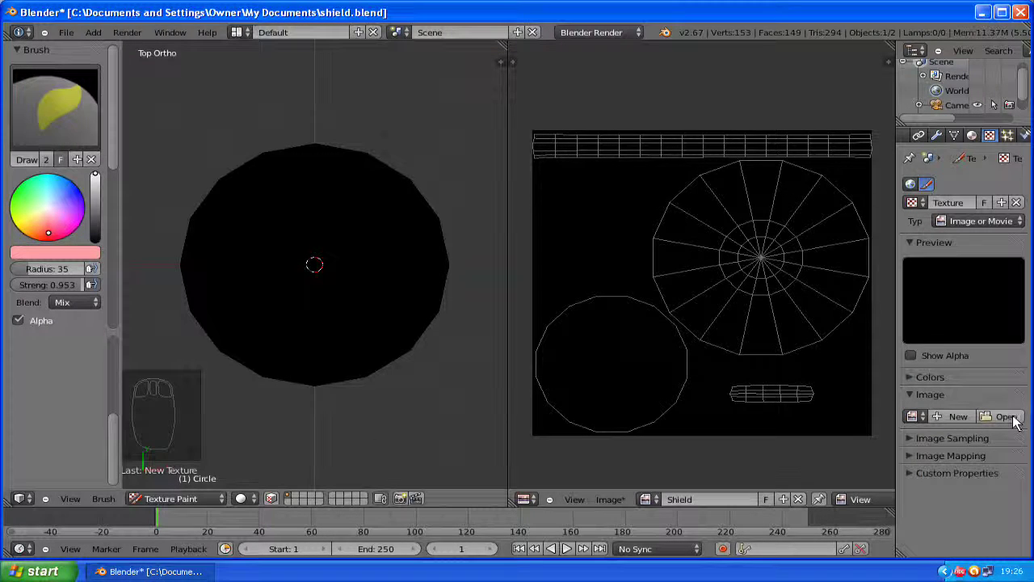
# Load "wood floor 2.png" from the Downloads folder as the brush texture's image.
pyautogui.click(1006, 417)
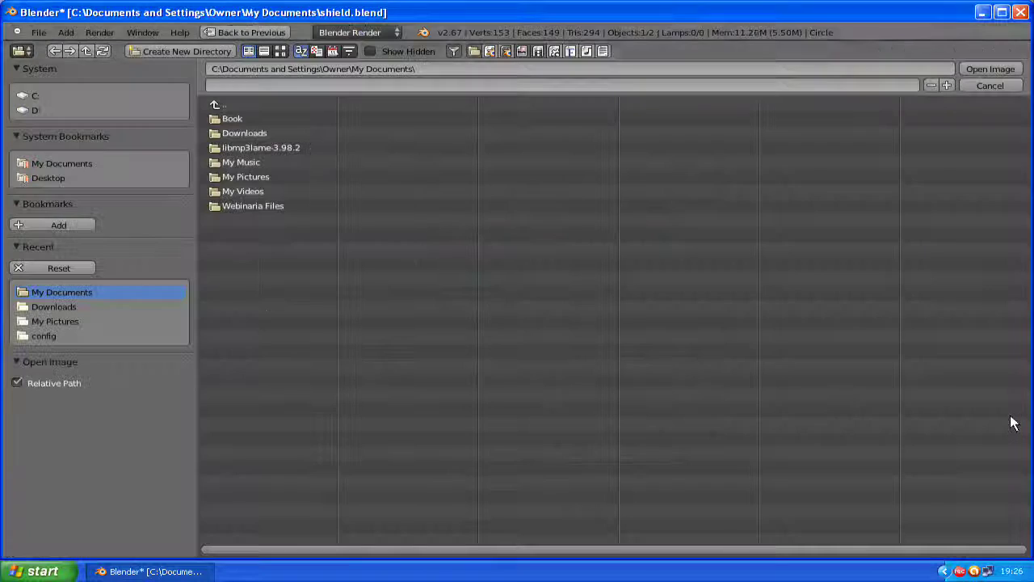
pyautogui.click(252, 131)
pyautogui.click(286, 162)
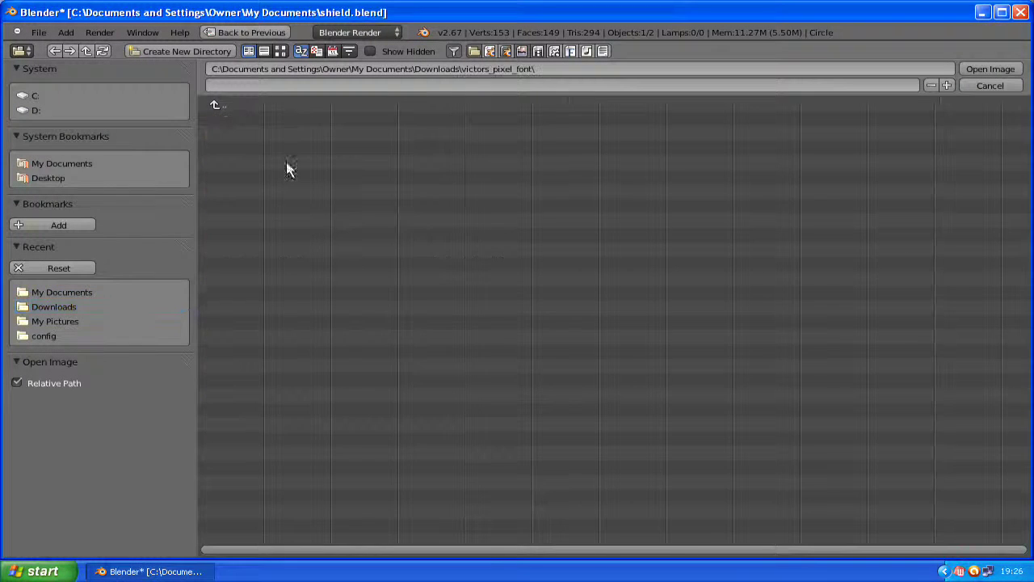
pyautogui.click(224, 104)
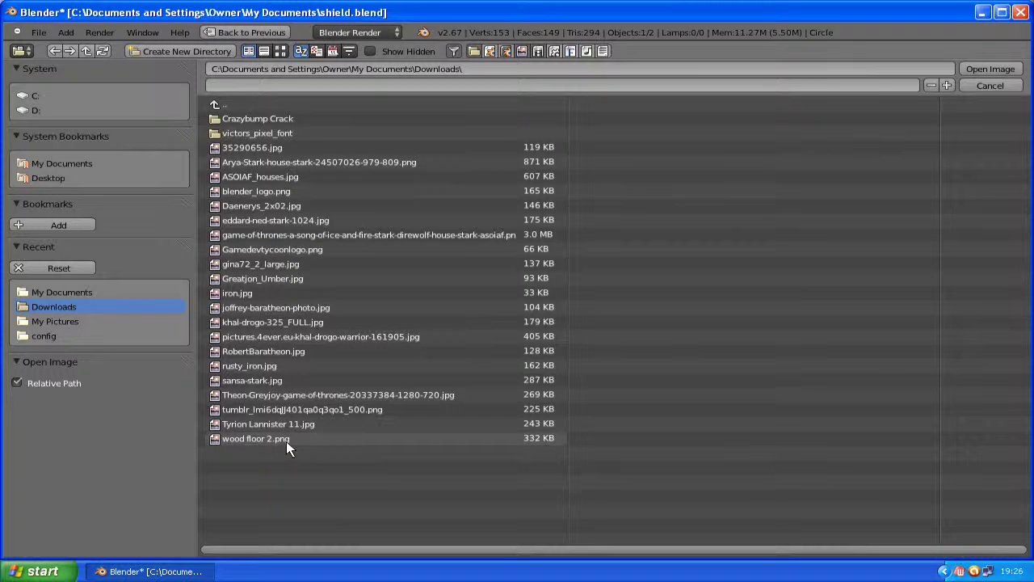
pyautogui.doubleClick(234, 438)
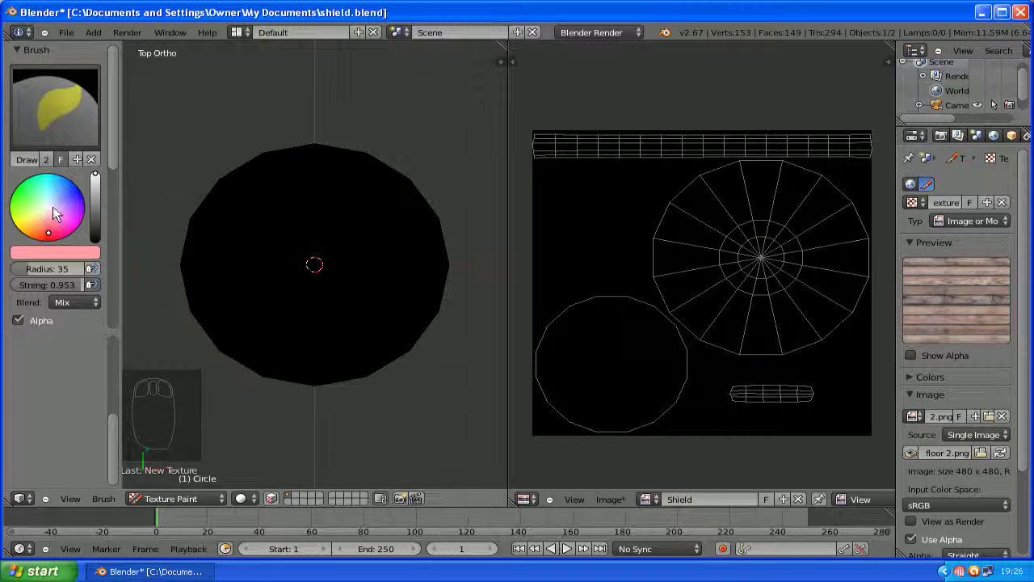
# Change the brush colour to a near-neutral grey and set its strength to 1.000.
pyautogui.press('BackSpace')
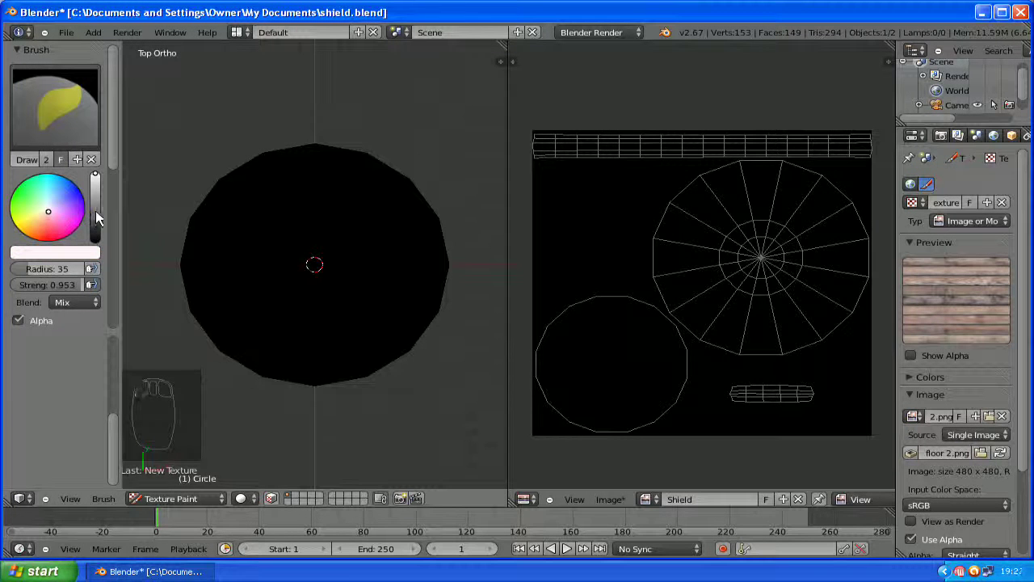
pyautogui.click(96, 212)
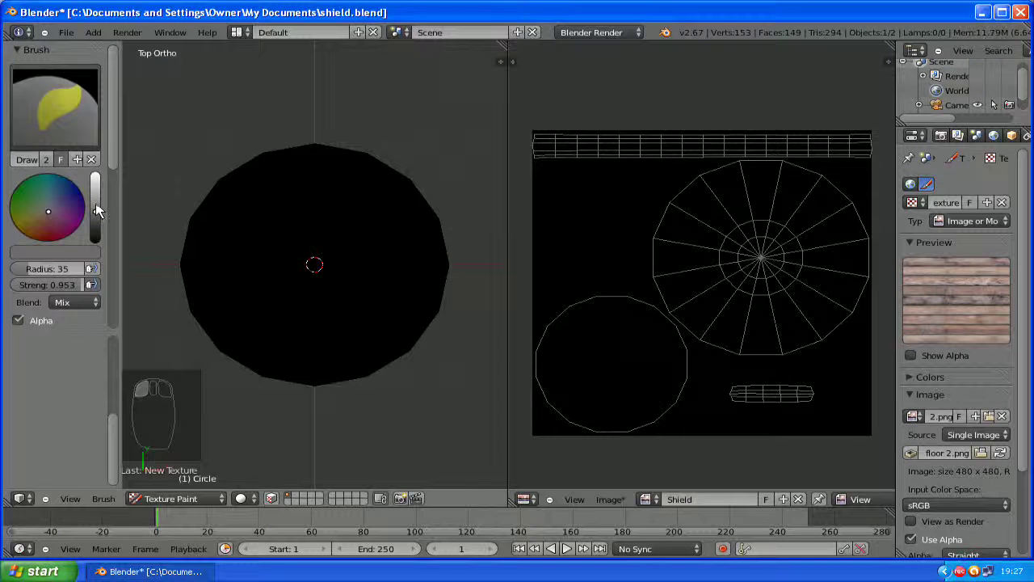
pyautogui.moveTo(96, 210); pyautogui.dragTo(96, 199)
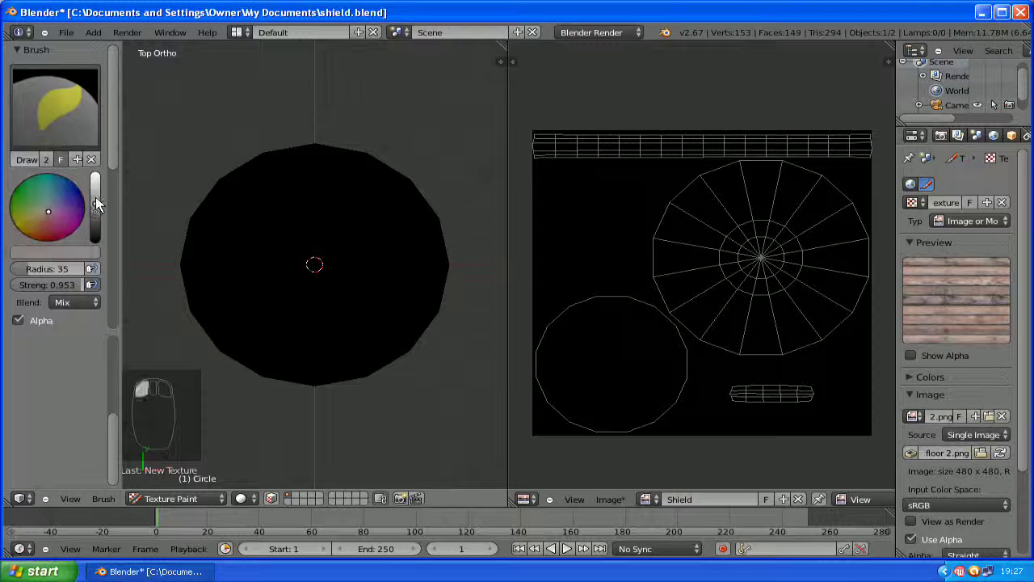
pyautogui.moveTo(79, 288); pyautogui.dragTo(93, 287)
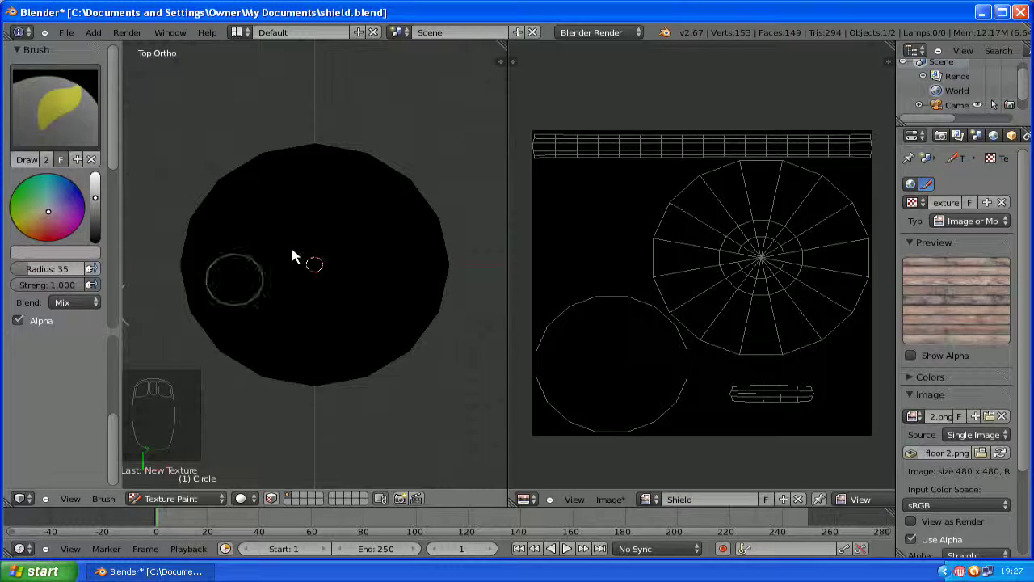
# Enlarge the brush radius to 165 so that it spans the whole shield face.
pyautogui.press('f')
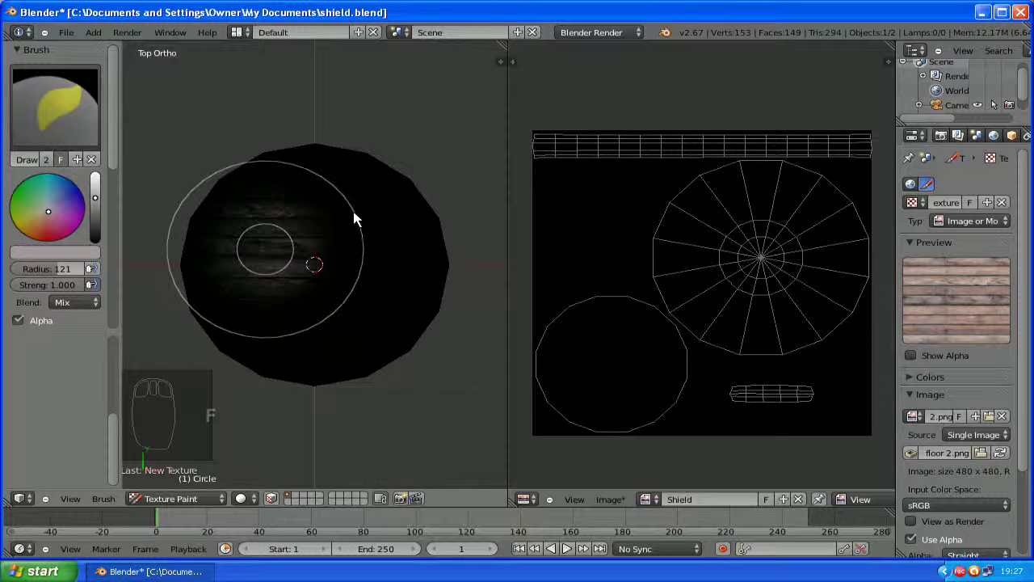
pyautogui.click(386, 262)
pyautogui.press('f')
pyautogui.press('f')
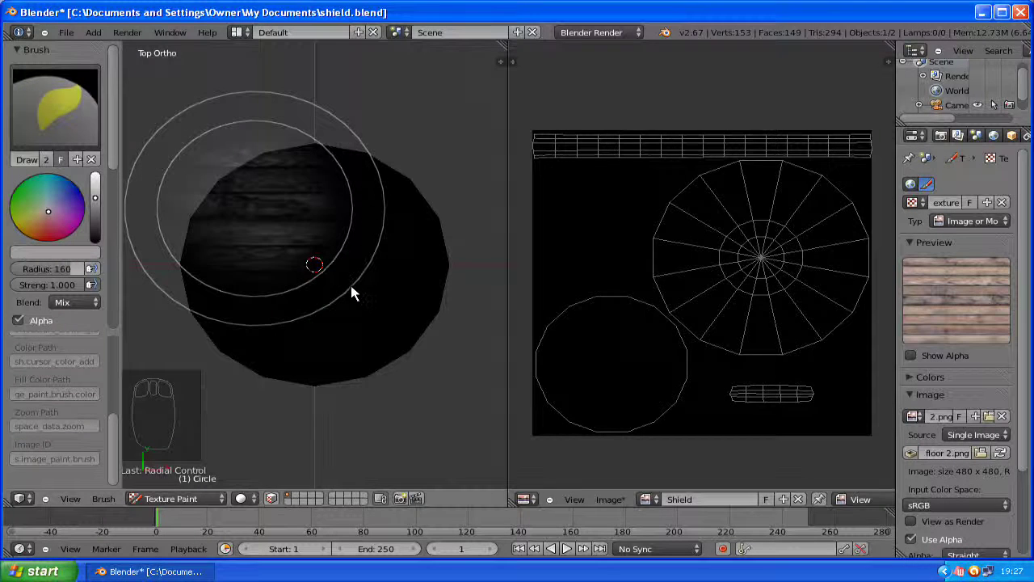
pyautogui.click(336, 271)
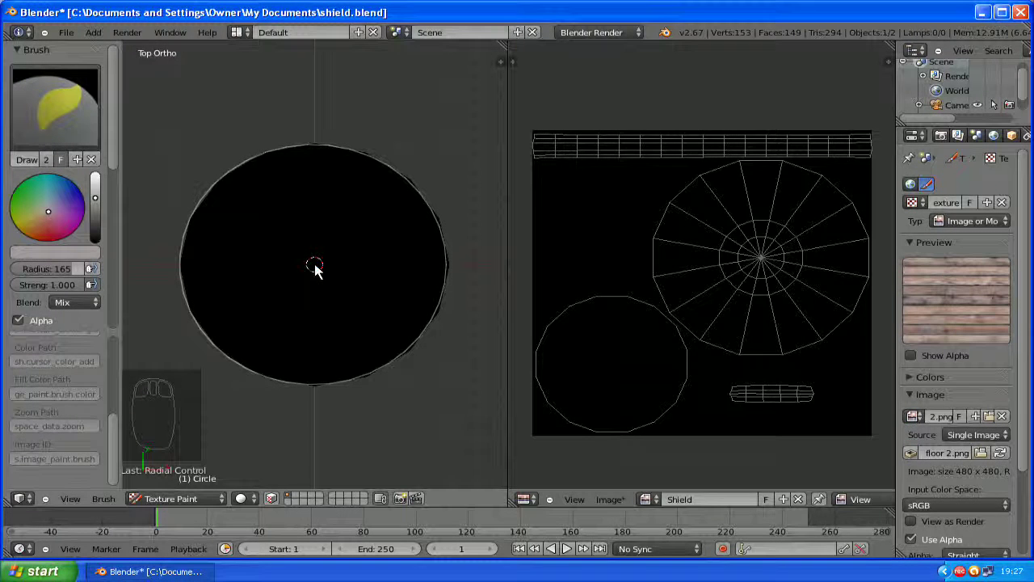
# Try to paint the wood floor texture over the shield's front face with the large brush.
pyautogui.click(315, 269)
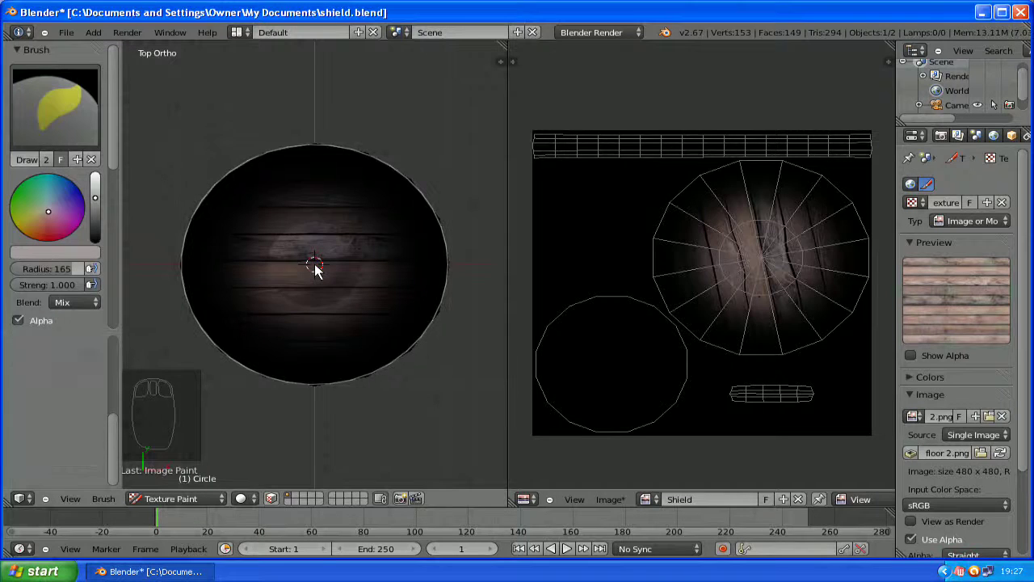
pyautogui.moveTo(296, 245); pyautogui.dragTo(266, 296, button='middle')
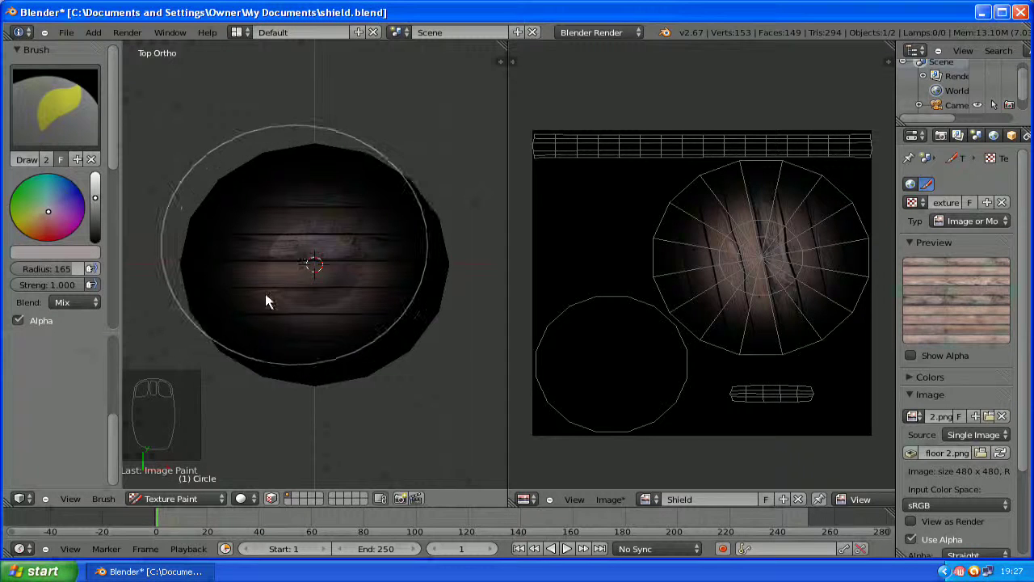
pyautogui.moveTo(266, 300)
pyautogui.mouseDown()
pyautogui.moveTo(268, 319)
pyautogui.moveTo(296, 335)
pyautogui.moveTo(364, 308)
pyautogui.moveTo(422, 233)
pyautogui.moveTo(377, 197)
pyautogui.moveTo(347, 259)
pyautogui.moveTo(316, 282)
pyautogui.moveTo(342, 259)
pyautogui.mouseUp()
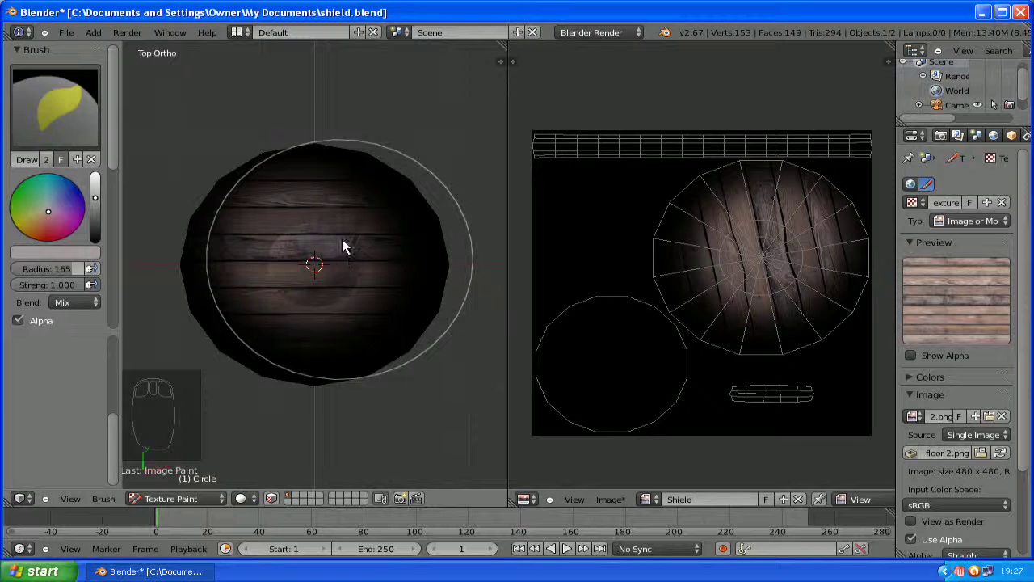
pyautogui.moveTo(343, 247); pyautogui.dragTo(315, 197, button='middle')
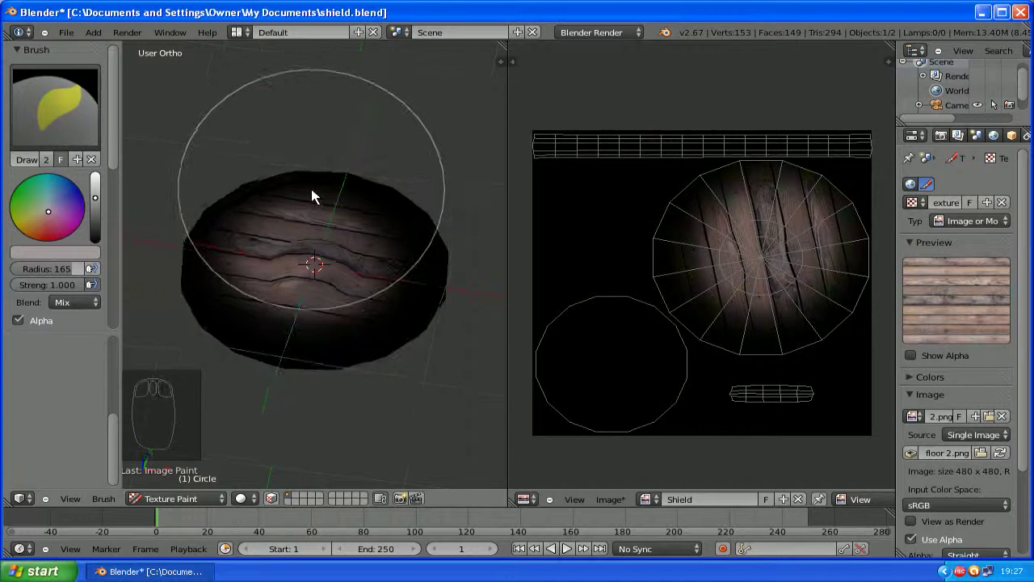
pyautogui.scroll(5, 351, 322)
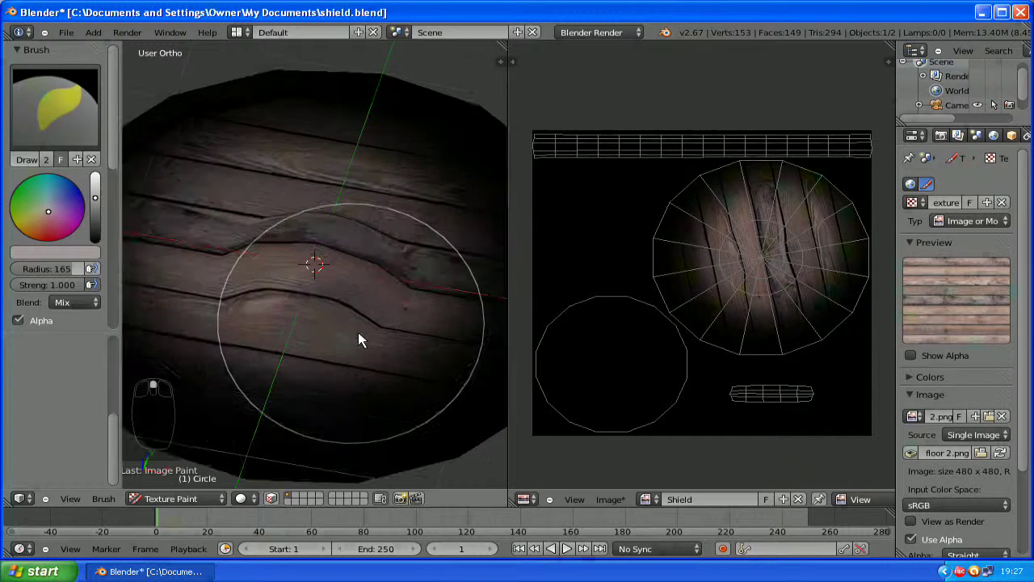
pyautogui.moveTo(358, 334)
pyautogui.mouseDown()
pyautogui.moveTo(396, 312)
pyautogui.moveTo(295, 363)
pyautogui.moveTo(344, 328)
pyautogui.moveTo(316, 325)
pyautogui.moveTo(301, 257)
pyautogui.moveTo(313, 262)
pyautogui.moveTo(284, 291)
pyautogui.moveTo(286, 269)
pyautogui.moveTo(312, 263)
pyautogui.mouseUp()
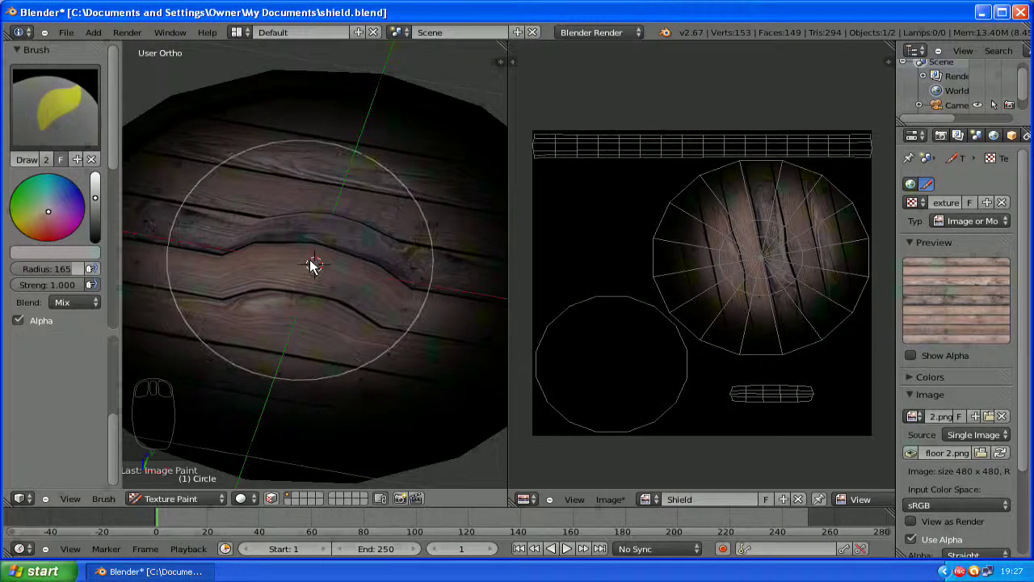
# Return to the top view and undo the three wood texture strokes on the shield.
pyautogui.press('KP_7')
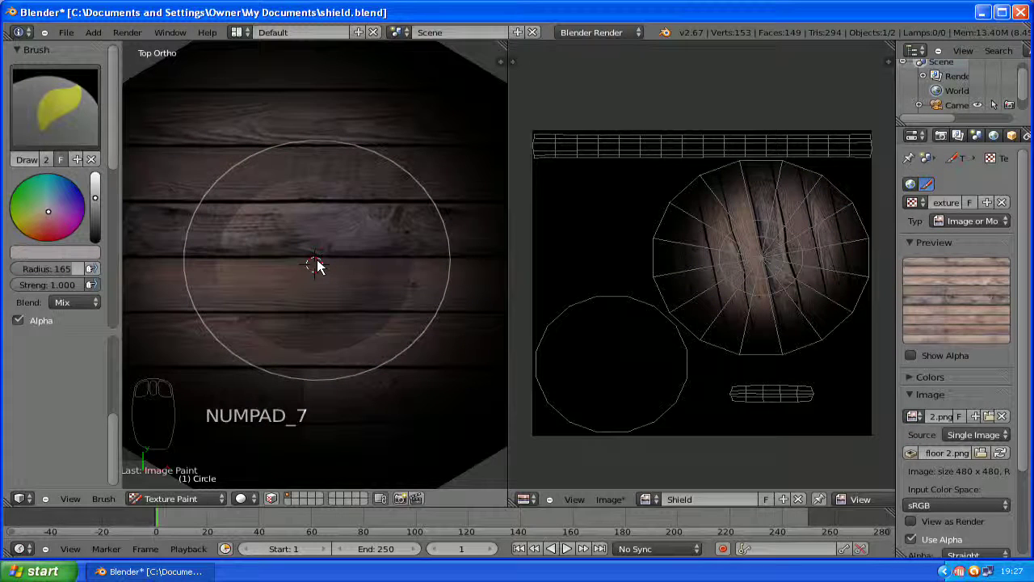
pyautogui.hotkey('ctrl', 'z')
pyautogui.hotkey('ctrl', 'z')
pyautogui.hotkey('ctrl', 'z')
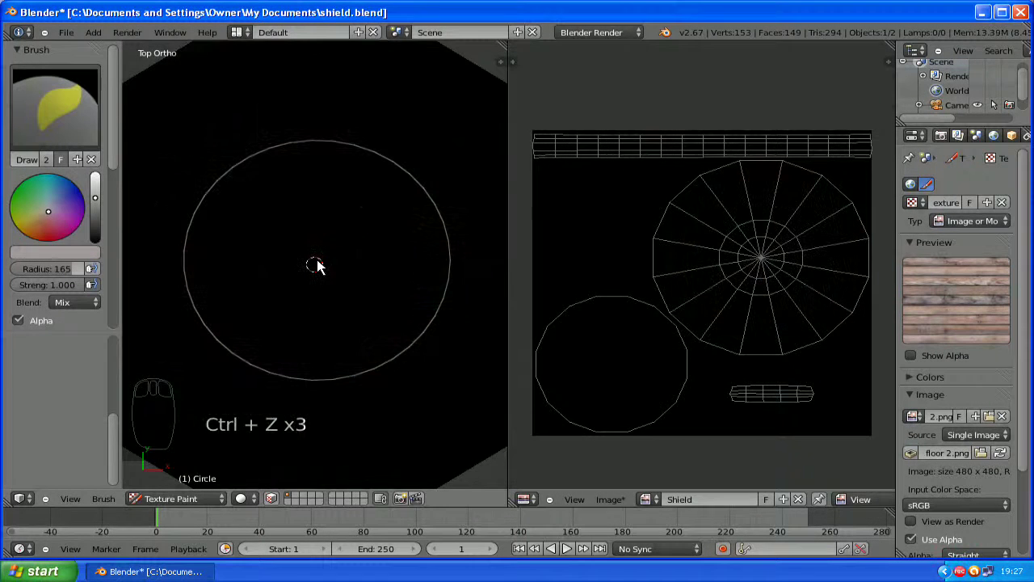
# Open the shield in Edit Mode with nothing selected and switch to face selection.
pyautogui.press('Tab')
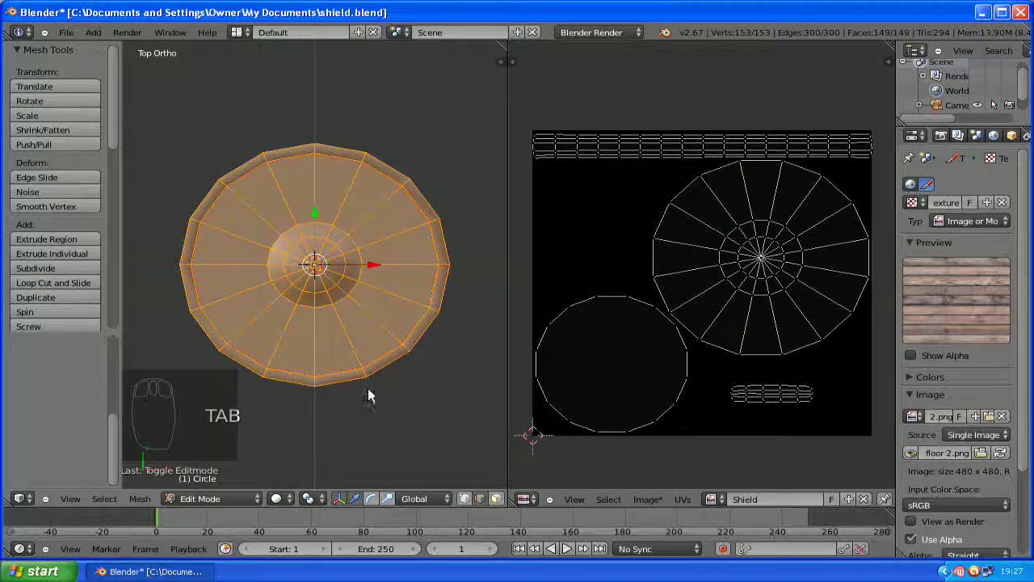
pyautogui.press('a')
pyautogui.press('a')
pyautogui.moveTo(335, 283); pyautogui.dragTo(360, 360, button='middle')
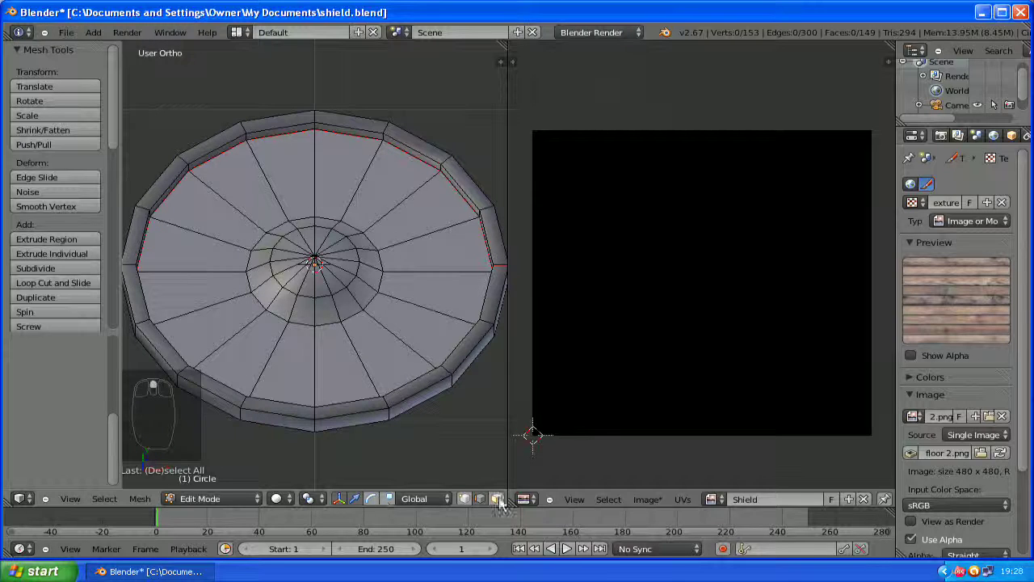
pyautogui.hotkey('ctrl', 'Tab')
pyautogui.click(329, 255)
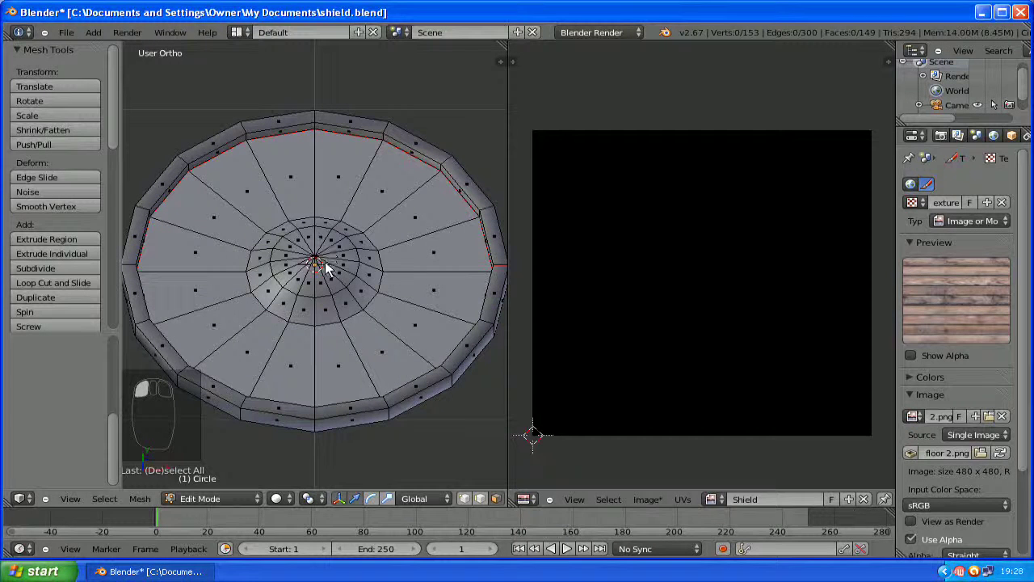
# Circle-select only the faces of the shield's central dome and separate the selection into its own object.
pyautogui.press('c')
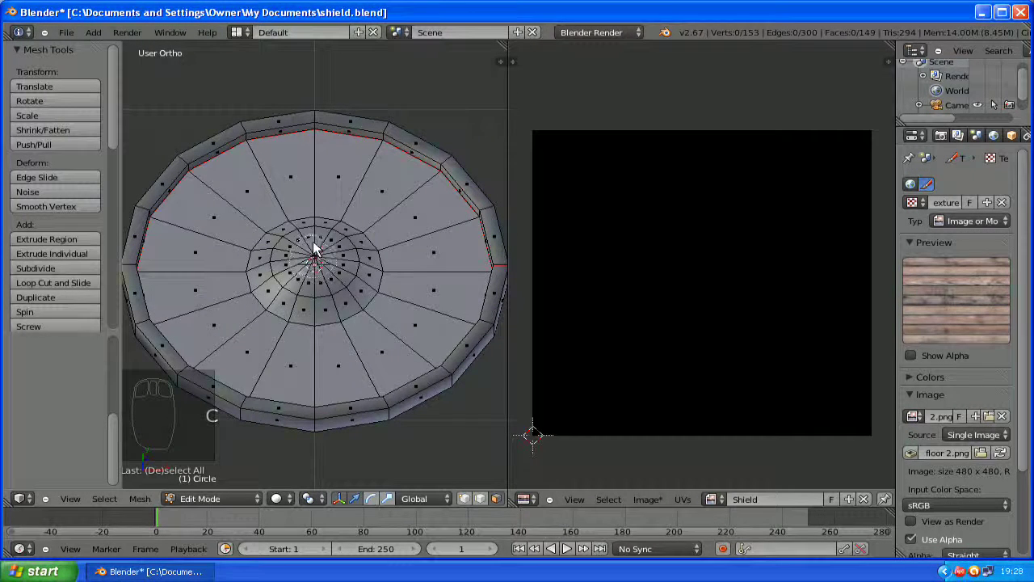
pyautogui.moveTo(273, 273)
pyautogui.mouseDown()
pyautogui.moveTo(345, 305)
pyautogui.moveTo(358, 250)
pyautogui.moveTo(312, 289)
pyautogui.moveTo(275, 255)
pyautogui.moveTo(405, 210)
pyautogui.moveTo(414, 222)
pyautogui.mouseUp()
pyautogui.moveTo(401, 199); pyautogui.dragTo(440, 198, button='middle')
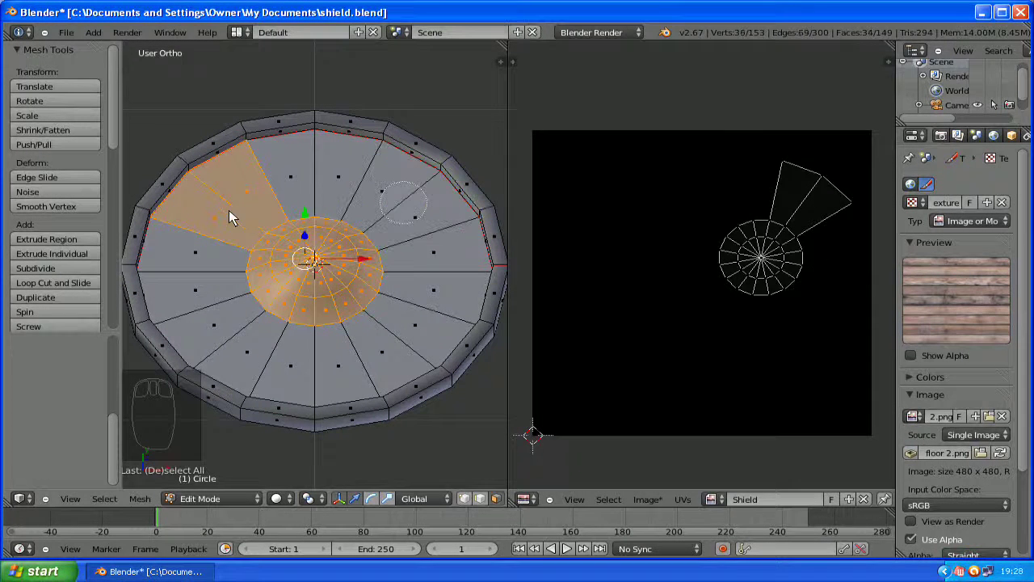
pyautogui.moveTo(251, 194); pyautogui.dragTo(235, 210, button='middle')
pyautogui.rightClick(356, 191)
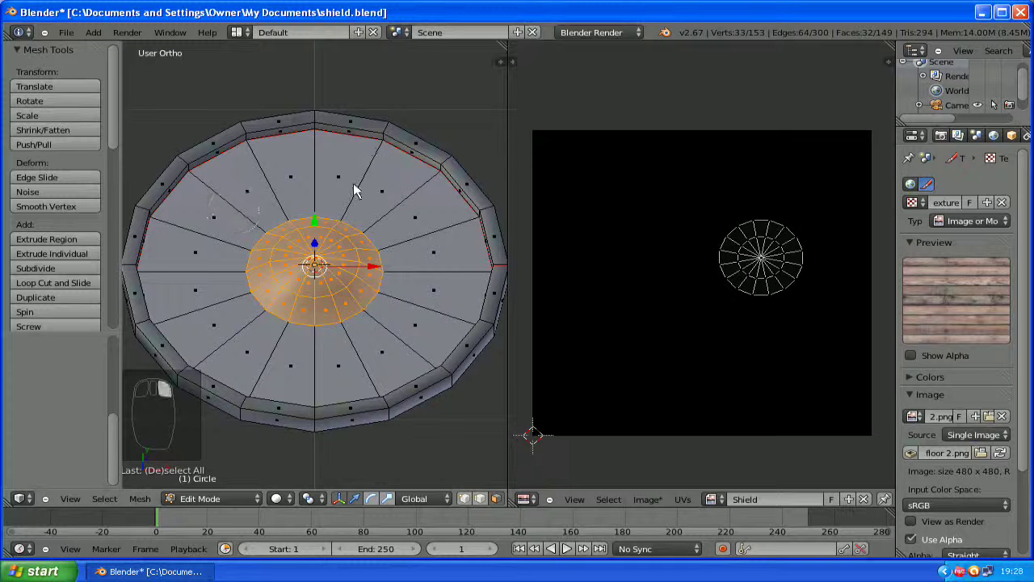
pyautogui.moveTo(347, 240); pyautogui.dragTo(324, 227, button='middle')
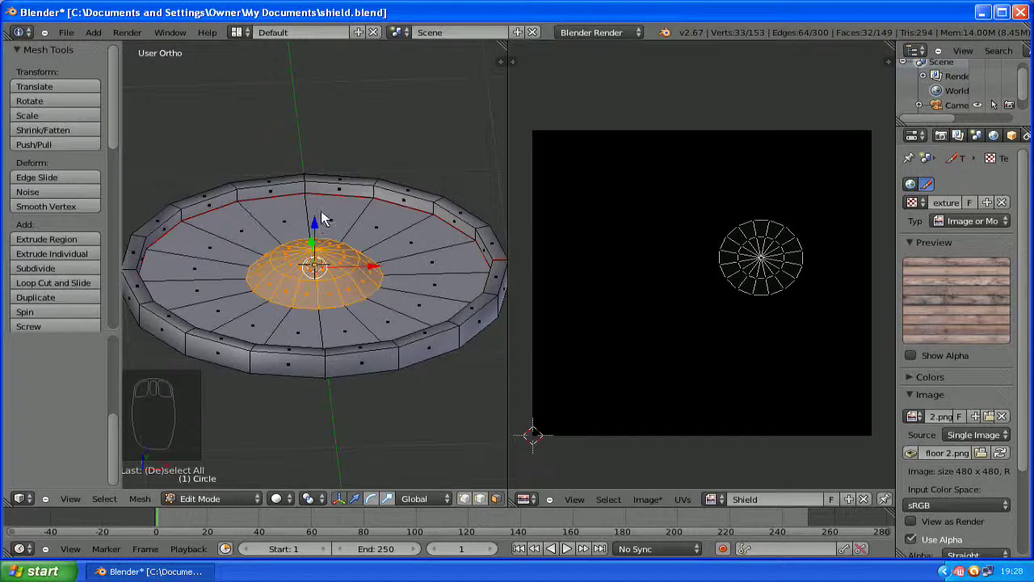
pyautogui.press('p')
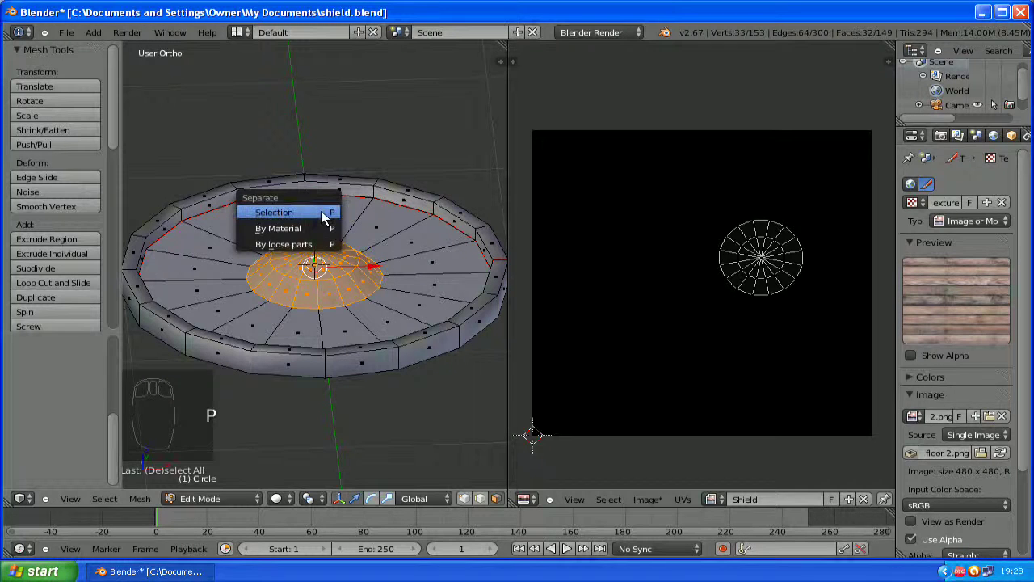
pyautogui.click(325, 215)
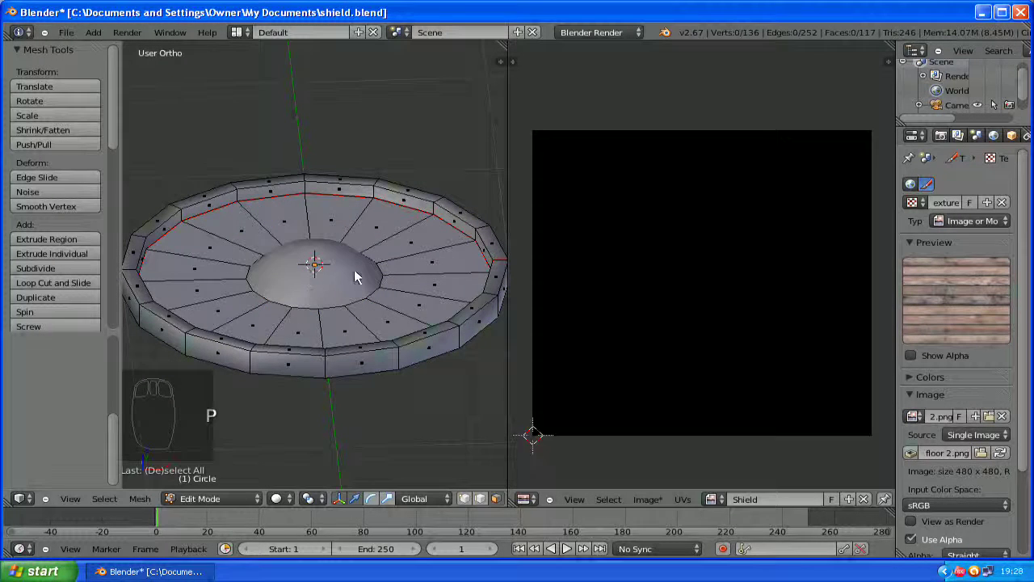
# Circle-select the flat faces between the dome and the rim, including the back disc, and separate the selection into its own object.
pyautogui.moveTo(356, 298); pyautogui.dragTo(360, 307, button='middle')
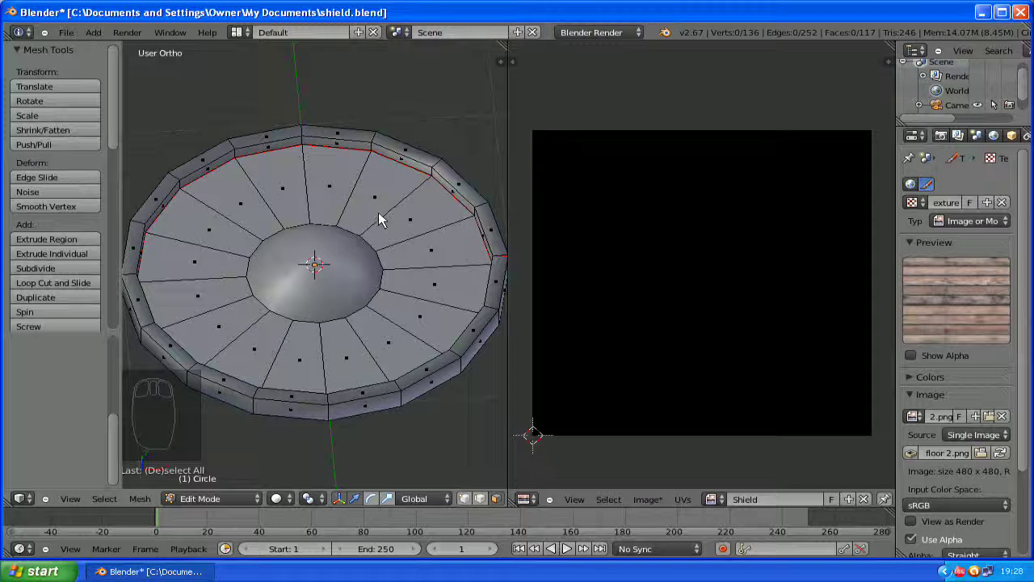
pyautogui.press('c')
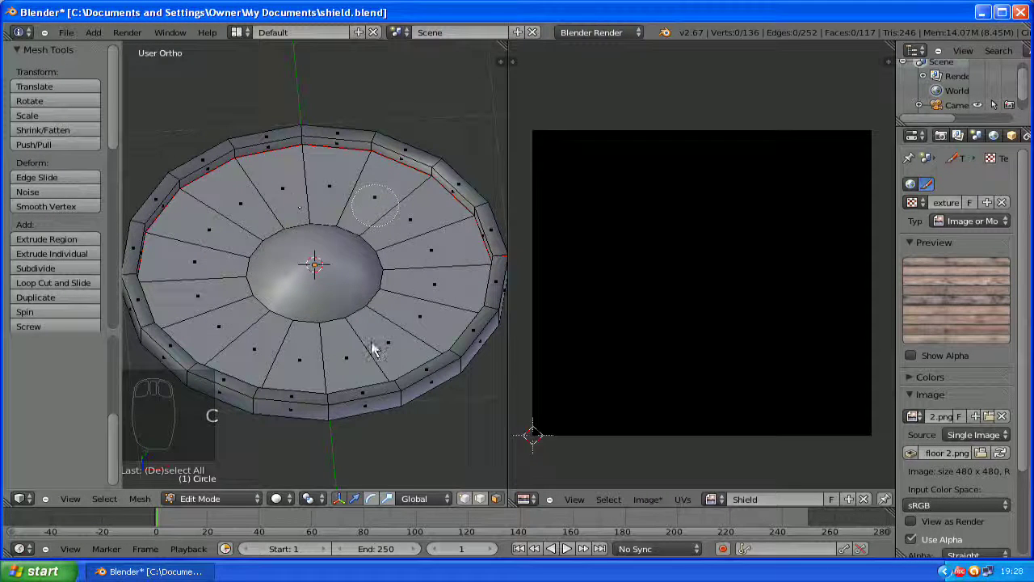
pyautogui.moveTo(374, 206); pyautogui.dragTo(353, 194)
pyautogui.click(396, 318)
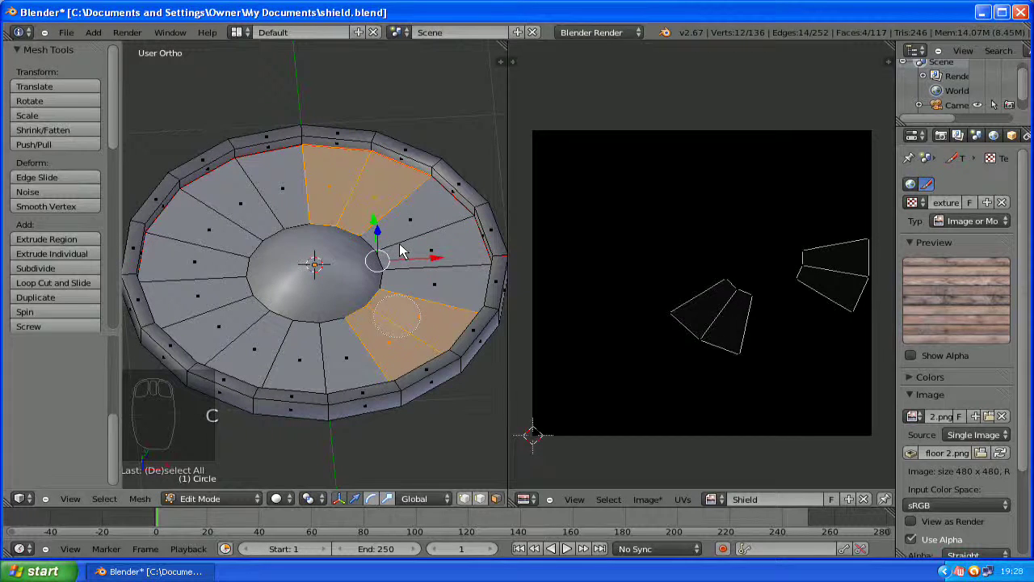
pyautogui.moveTo(401, 251); pyautogui.dragTo(407, 274)
pyautogui.moveTo(263, 351)
pyautogui.mouseDown()
pyautogui.moveTo(215, 309)
pyautogui.moveTo(219, 277)
pyautogui.moveTo(278, 219)
pyautogui.moveTo(202, 257)
pyautogui.mouseUp()
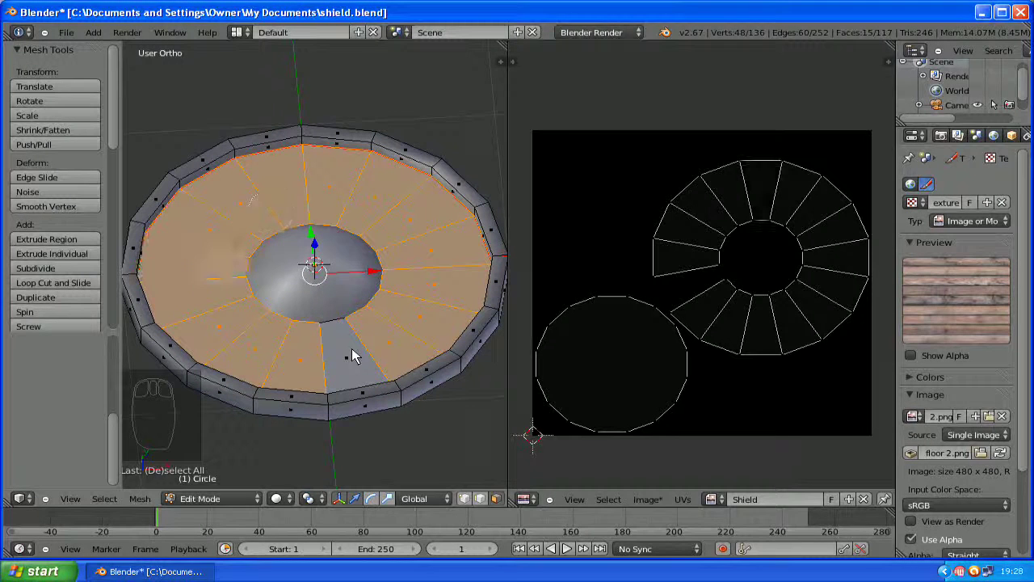
pyautogui.click(352, 357)
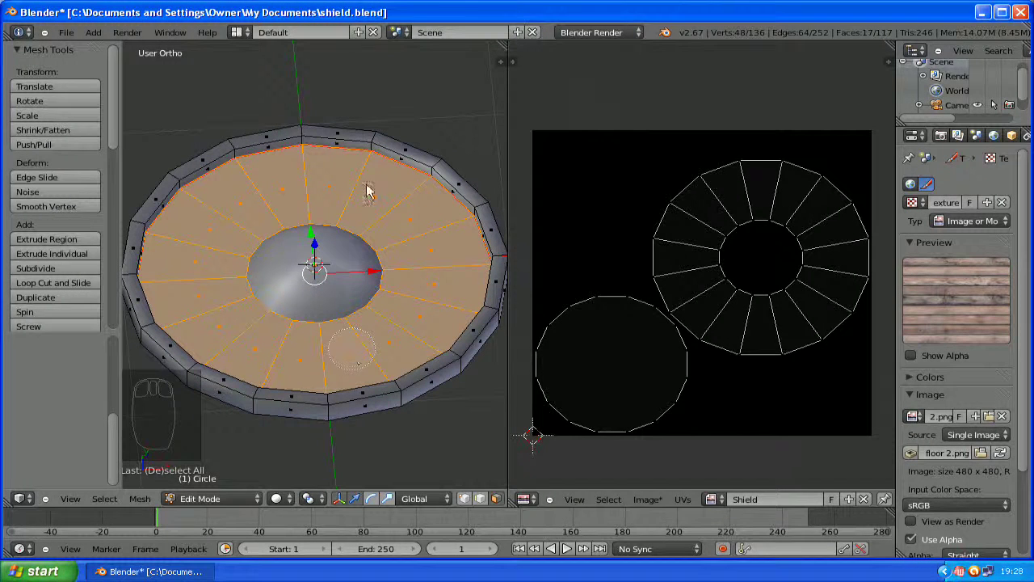
pyautogui.press('p')
pyautogui.click(307, 210)
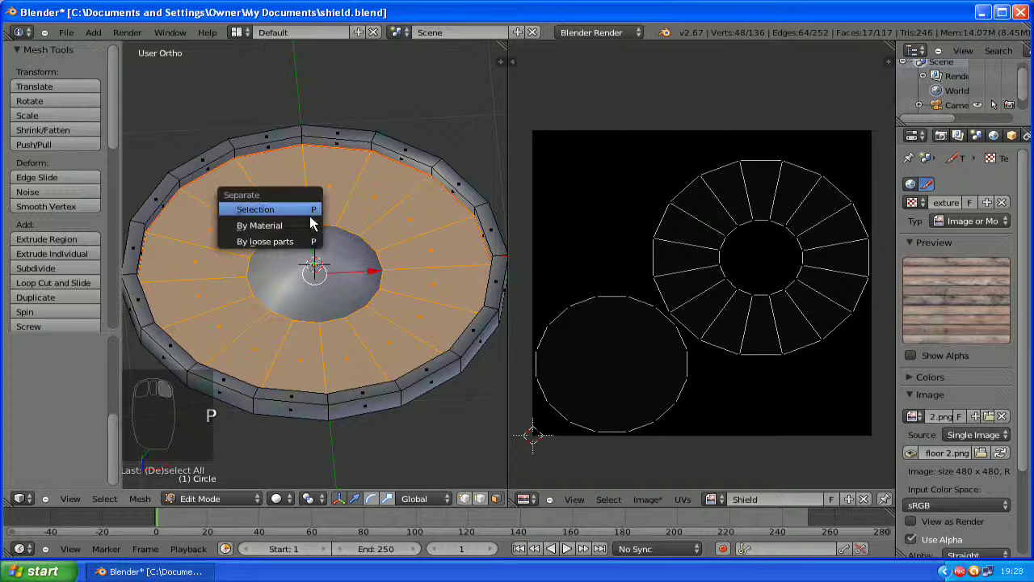
# Try to select the shield's flat surface from the back and the front.
pyautogui.moveTo(337, 267); pyautogui.dragTo(352, 129, button='middle')
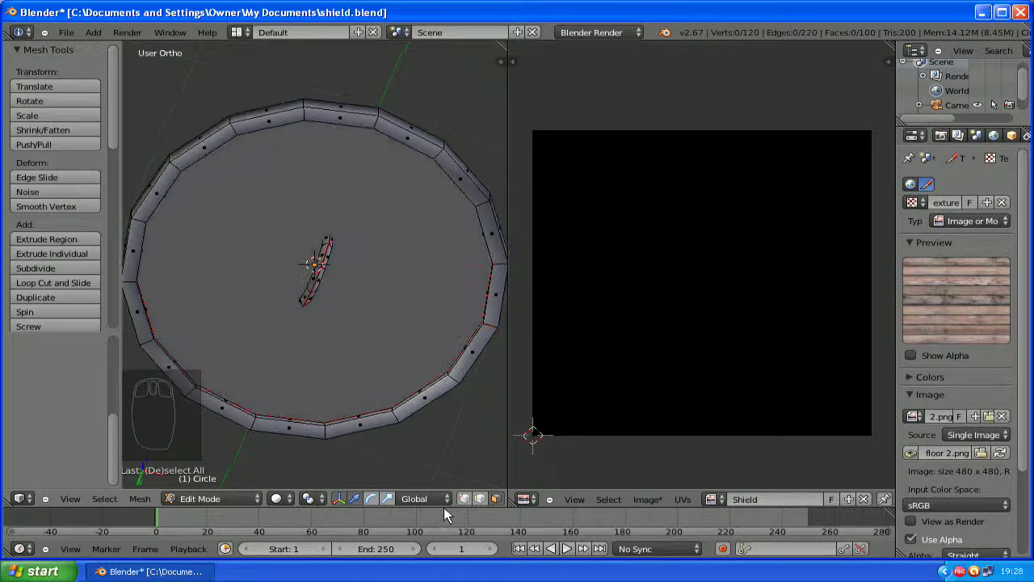
pyautogui.press('c')
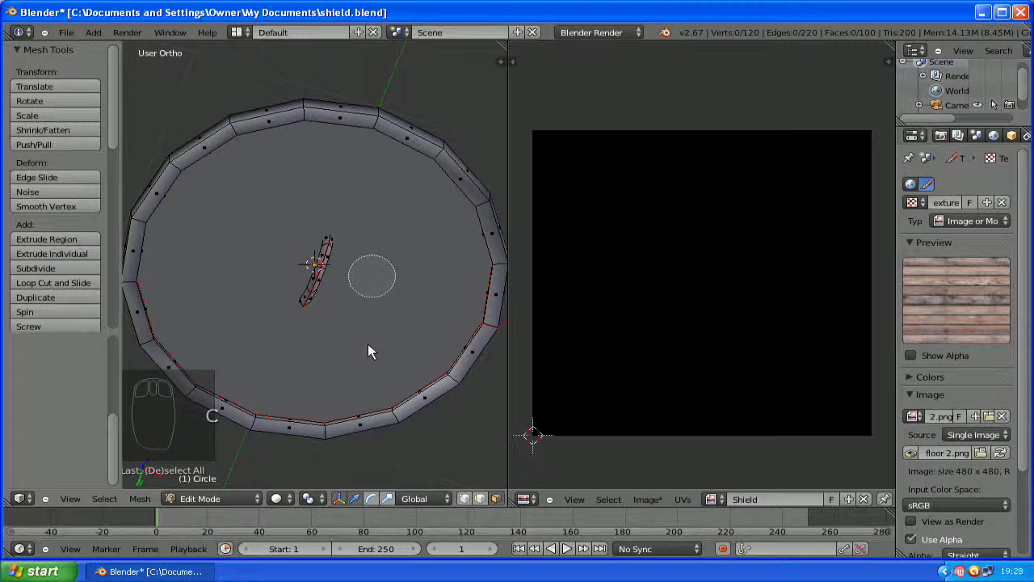
pyautogui.rightClick(386, 291)
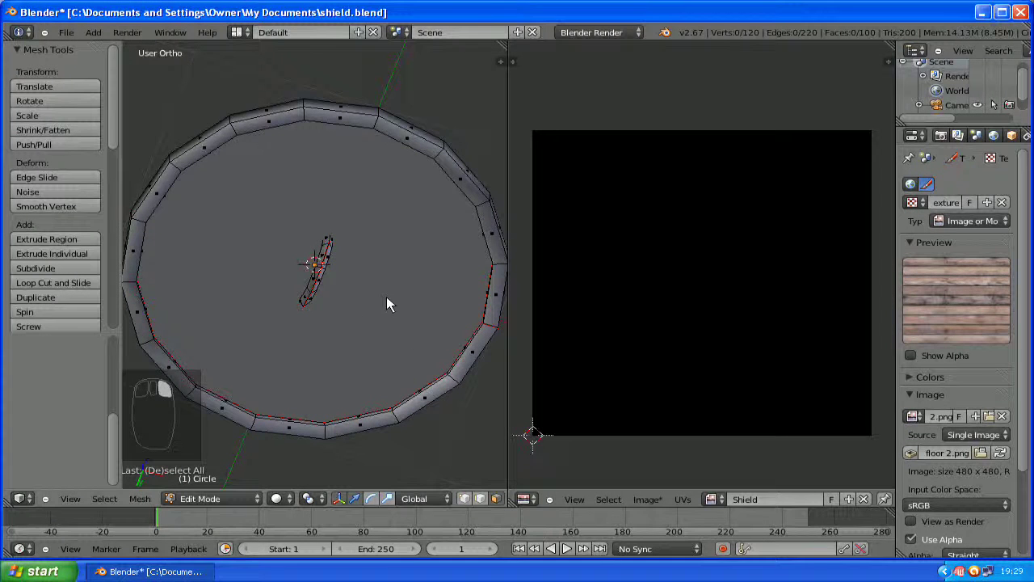
pyautogui.moveTo(386, 297); pyautogui.dragTo(413, 265, button='middle')
pyautogui.rightClick(412, 263)
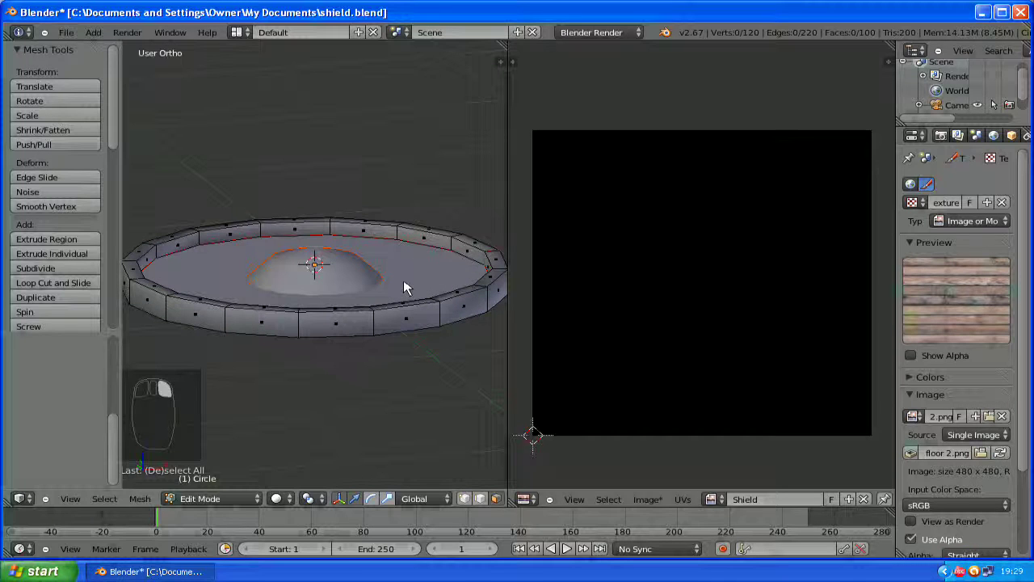
pyautogui.moveTo(385, 361); pyautogui.dragTo(389, 276, button='middle')
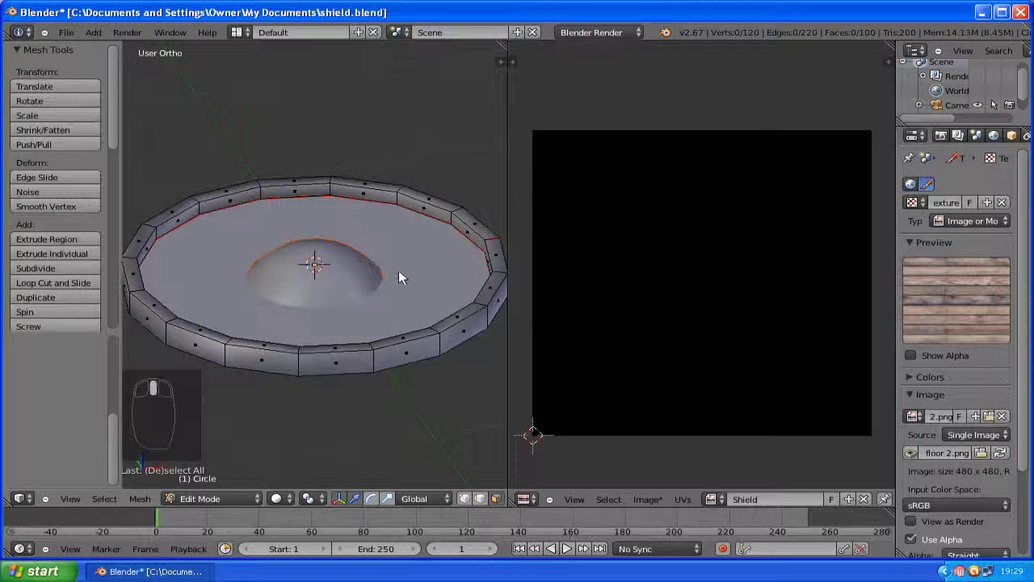
pyautogui.press('a')
pyautogui.press('a')
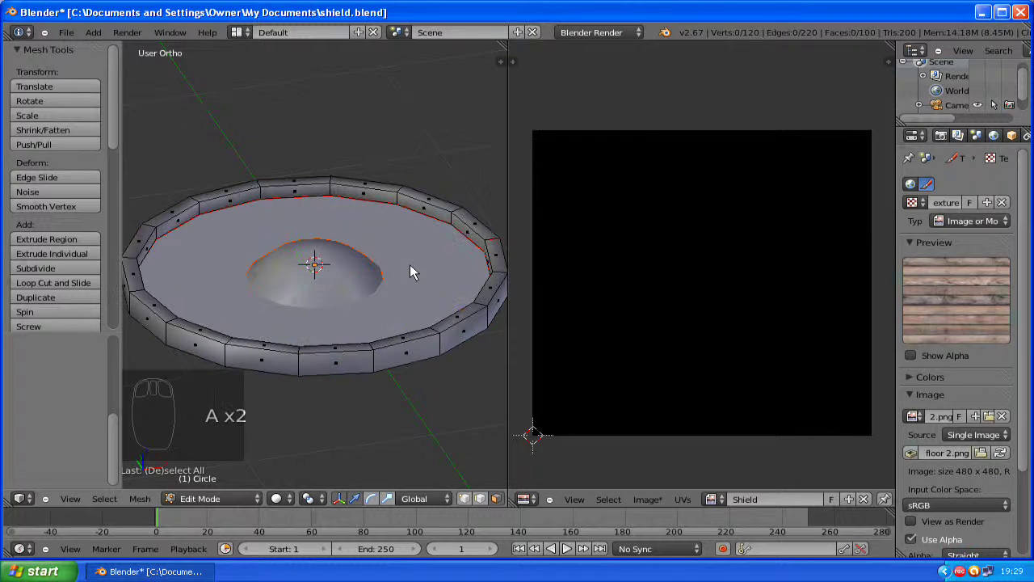
pyautogui.rightClick(410, 265)
pyautogui.moveTo(387, 316); pyautogui.dragTo(361, 169, button='middle')
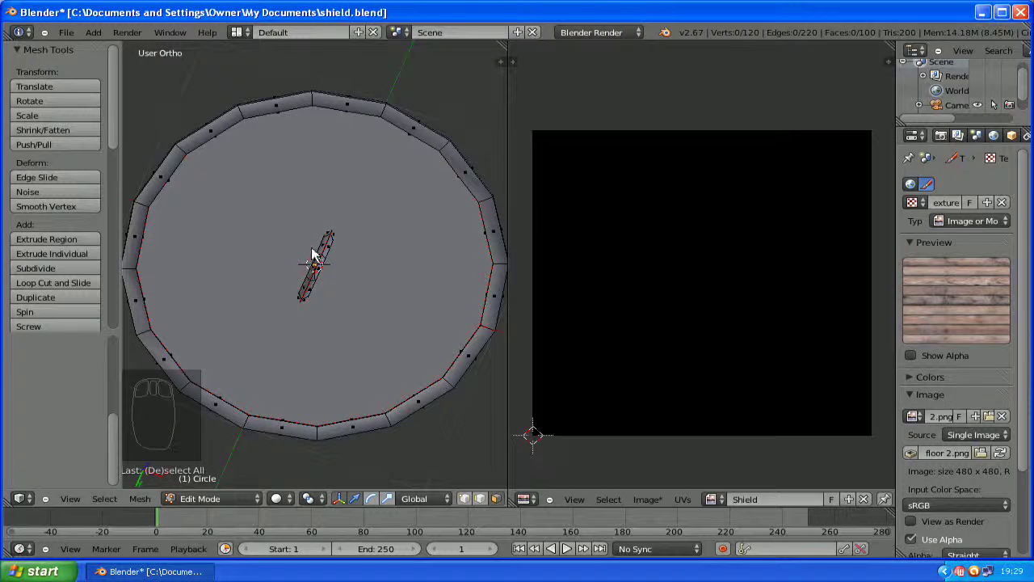
pyautogui.press('g')
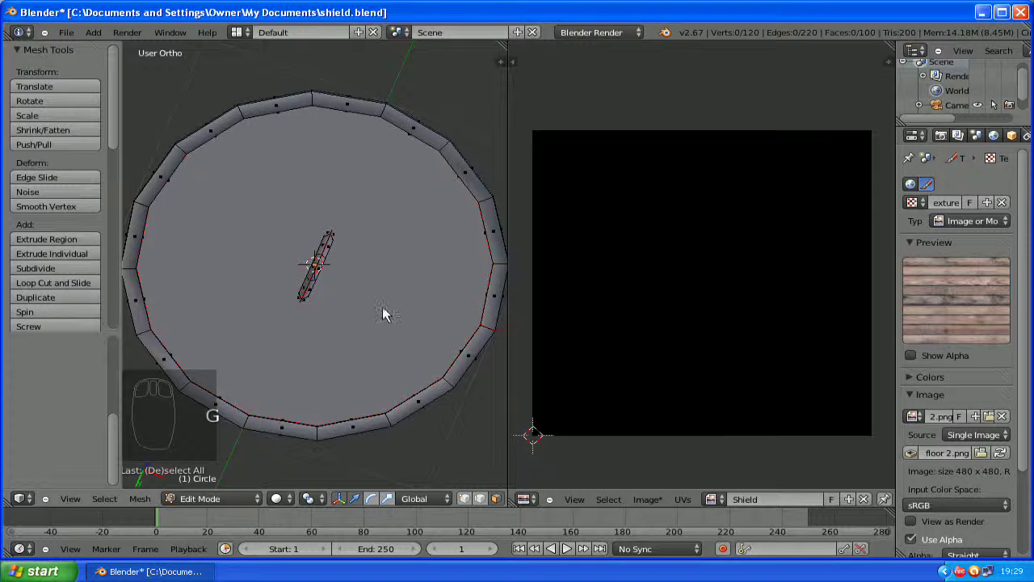
pyautogui.press('c')
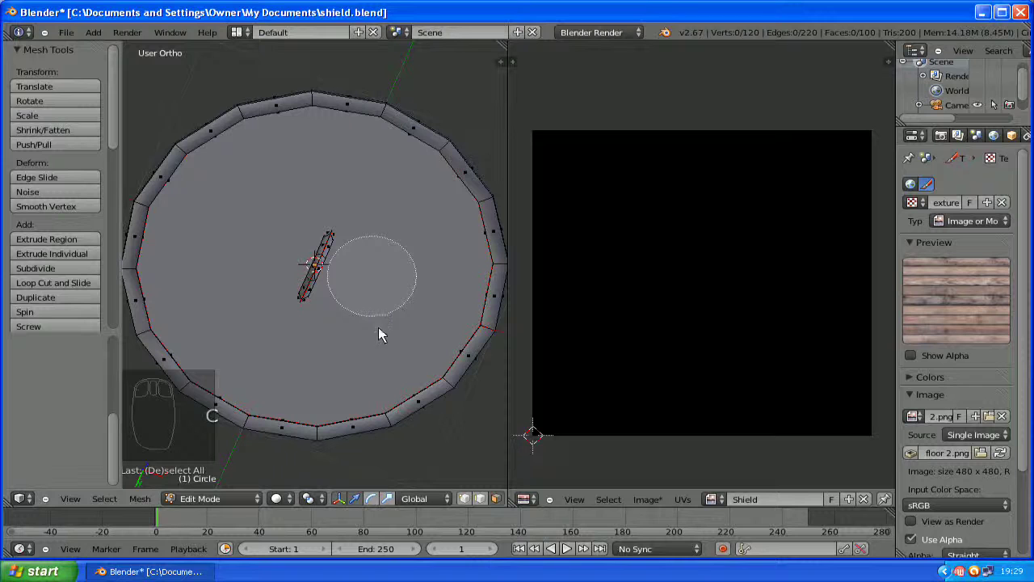
pyautogui.rightClick(362, 179)
pyautogui.moveTo(372, 240)
pyautogui.mouseDown(button='middle')
pyautogui.moveTo(385, 315)
pyautogui.moveTo(352, 399)
pyautogui.moveTo(259, 287)
pyautogui.mouseUp(button='middle')
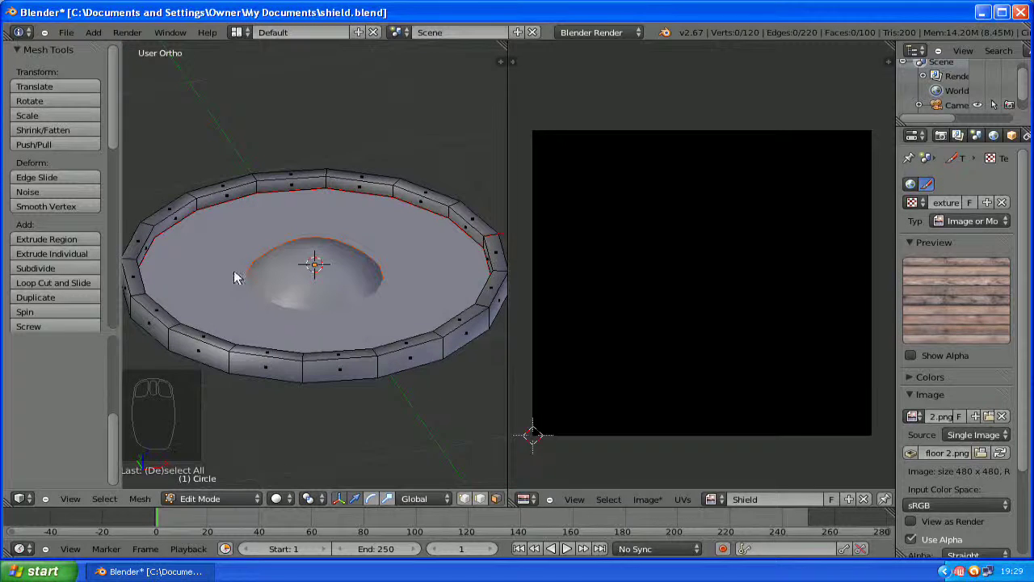
pyautogui.rightClick(224, 248)
# Select all linked faces of the handle on the shield's back and separate them into their own object.
pyautogui.moveTo(388, 270); pyautogui.dragTo(300, 294, button='middle')
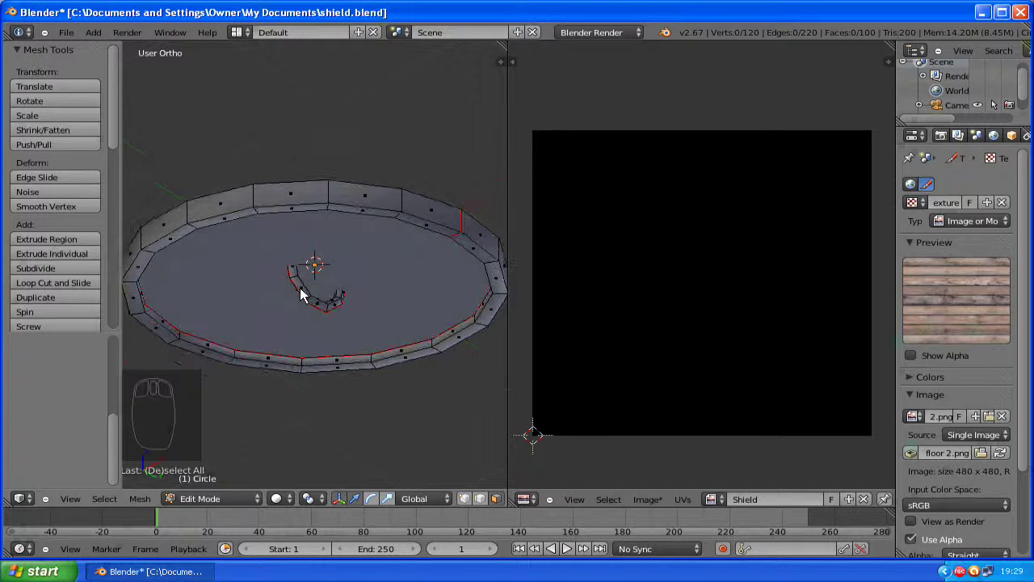
pyautogui.press('l')
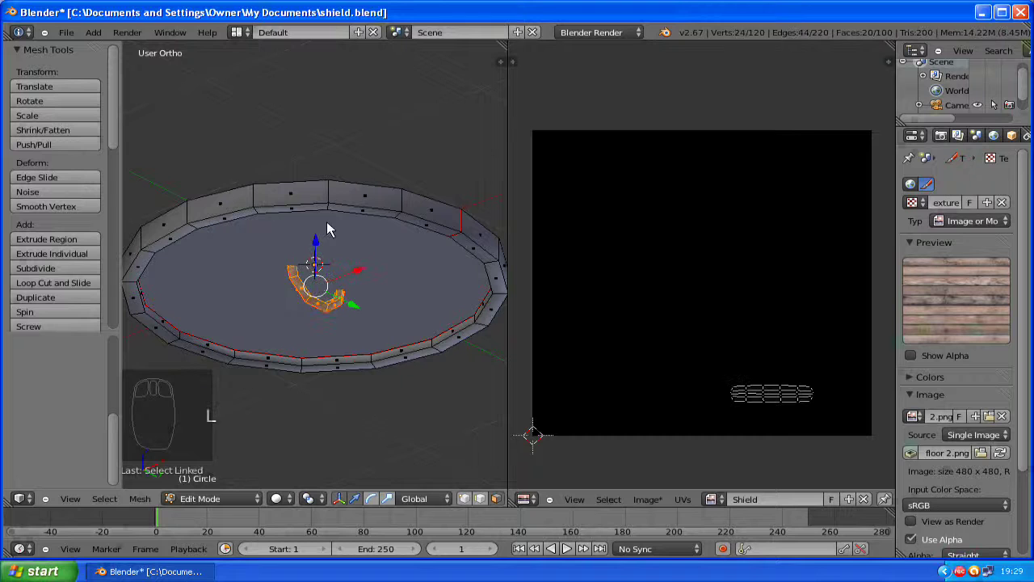
pyautogui.moveTo(335, 250); pyautogui.dragTo(336, 318, button='middle')
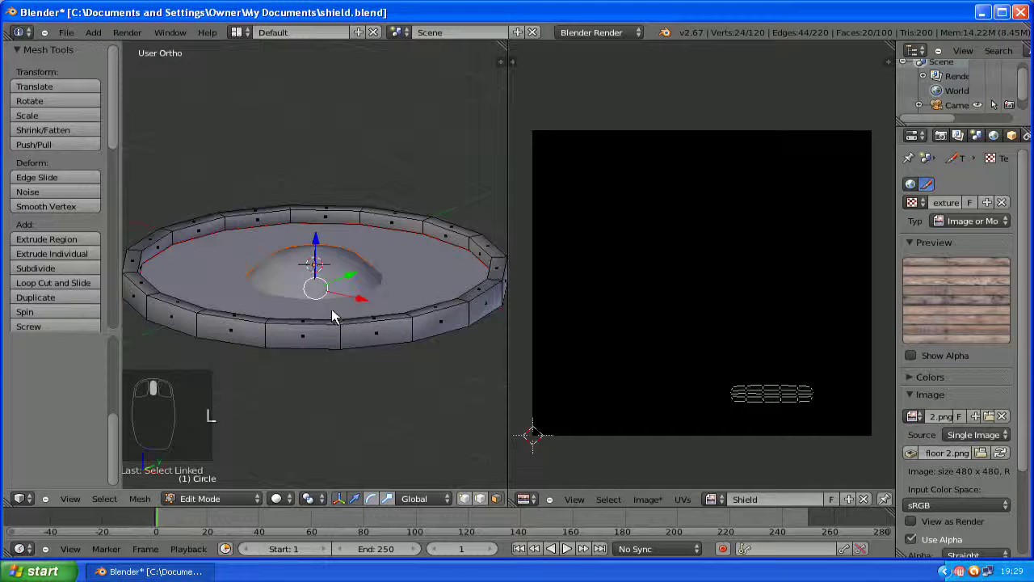
pyautogui.press('p')
pyautogui.click(333, 312)
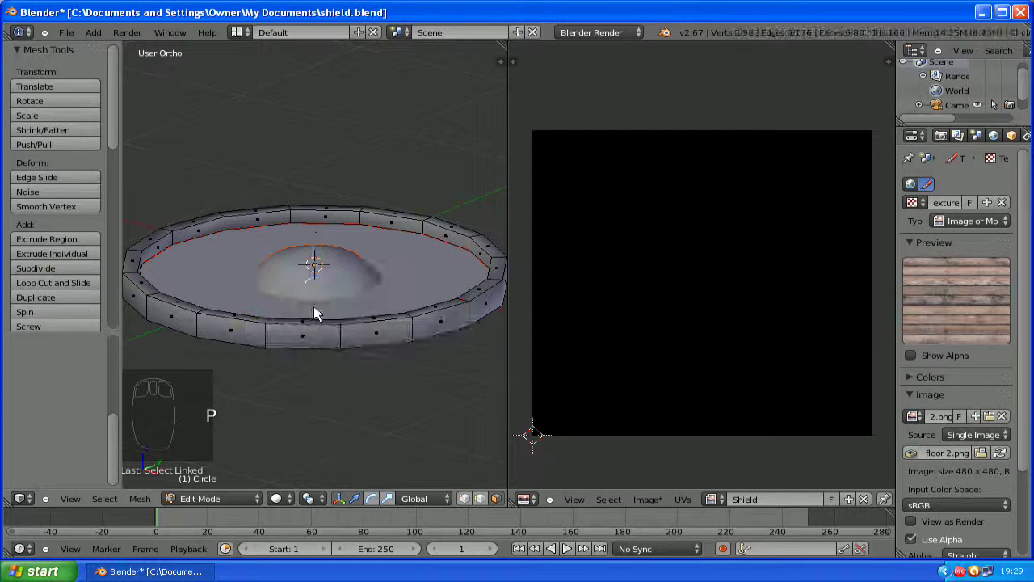
# Leave Edit Mode on the shield's rim and switch to Object Mode.
pyautogui.moveTo(315, 261); pyautogui.dragTo(320, 203, button='middle')
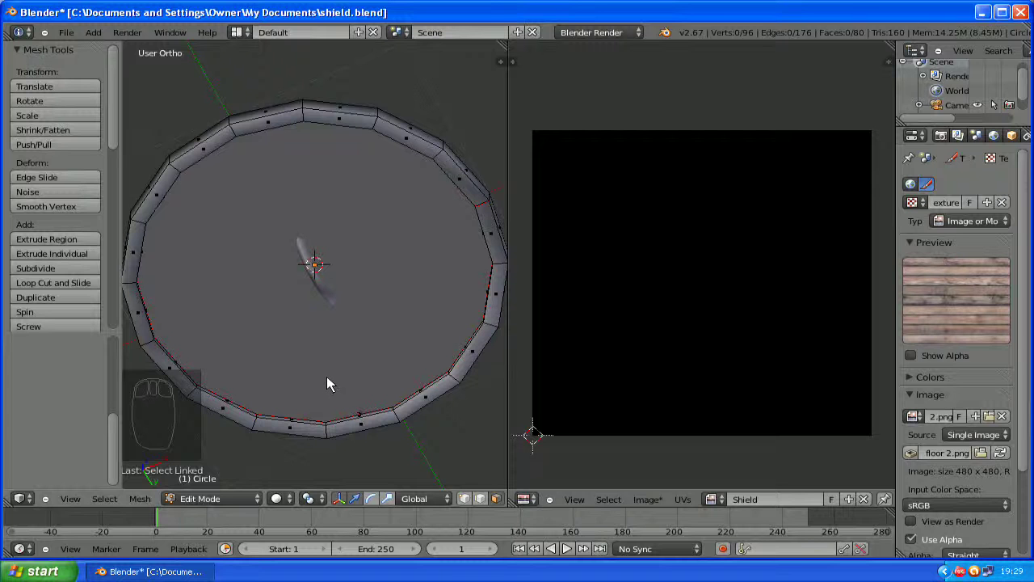
pyautogui.press('Tab')
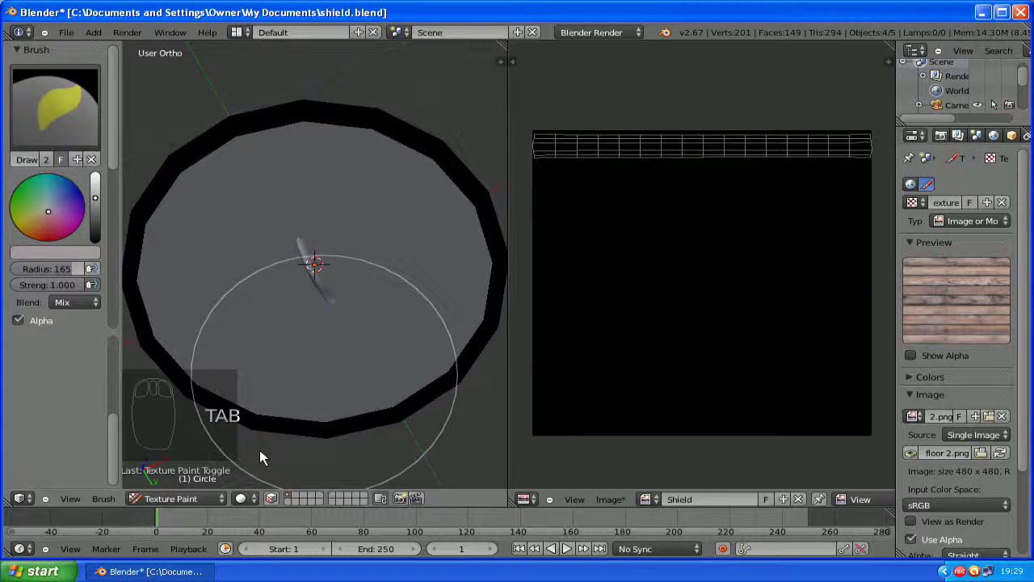
pyautogui.click(209, 502)
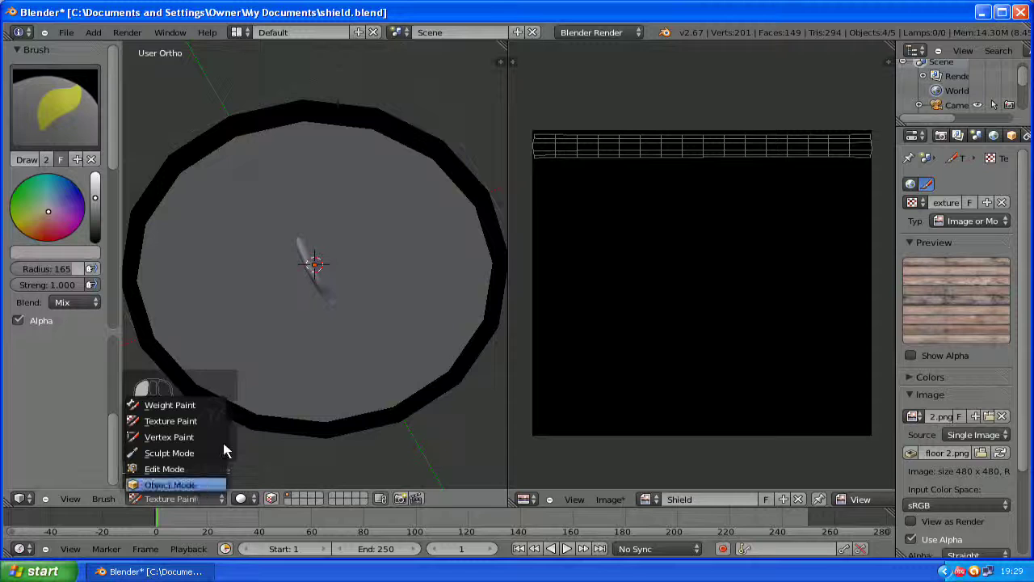
pyautogui.click(198, 486)
# Check that the handle, rim and central dome are separate objects by trial-moving each one and cancelling the move.
pyautogui.moveTo(353, 321); pyautogui.dragTo(354, 322, button='middle')
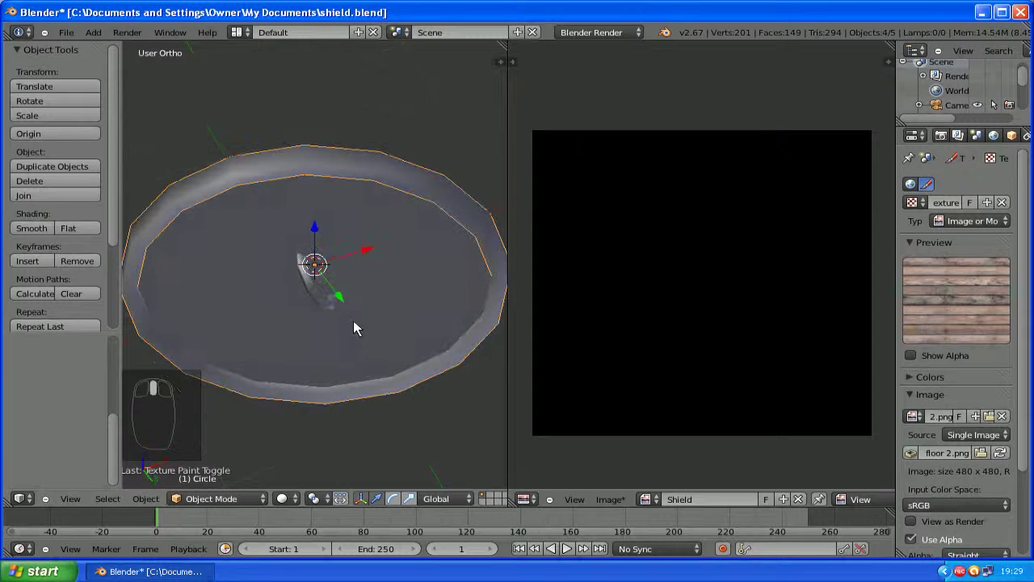
pyautogui.rightClick(291, 338)
pyautogui.press('g')
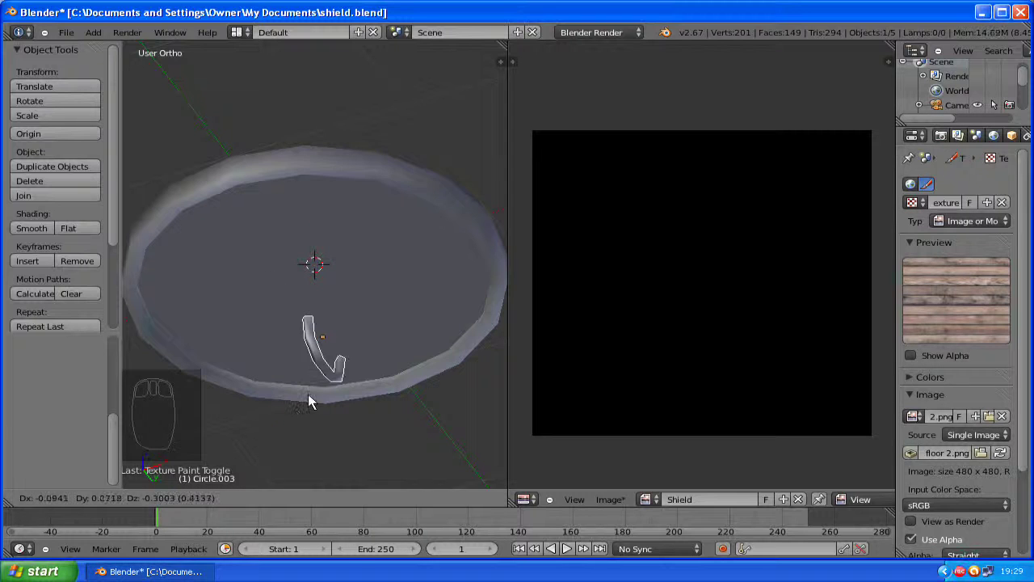
pyautogui.rightClick(308, 394)
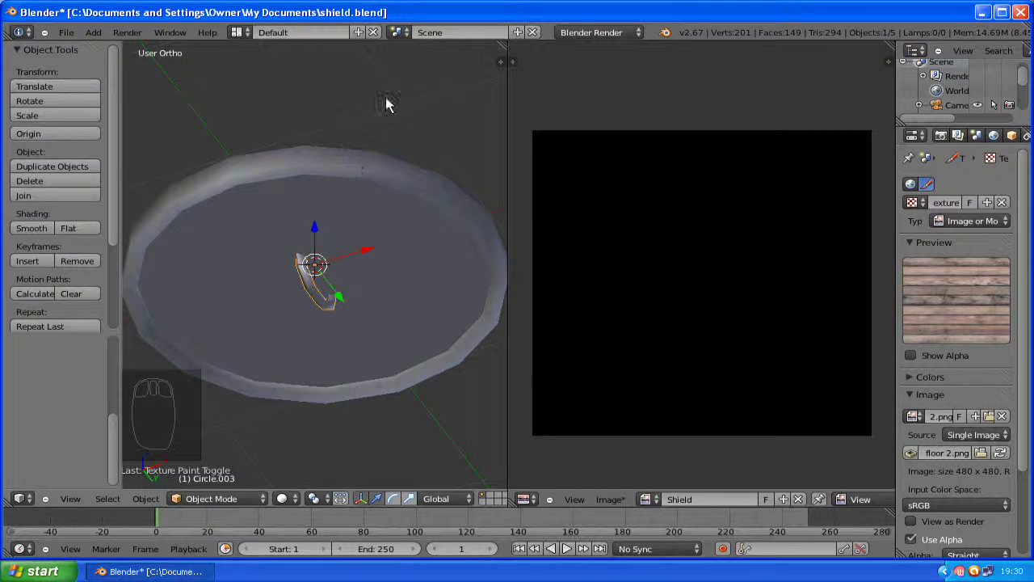
pyautogui.moveTo(387, 77); pyautogui.dragTo(353, 140, button='right')
pyautogui.rightClick(353, 139)
pyautogui.moveTo(329, 240); pyautogui.dragTo(307, 348, button='middle')
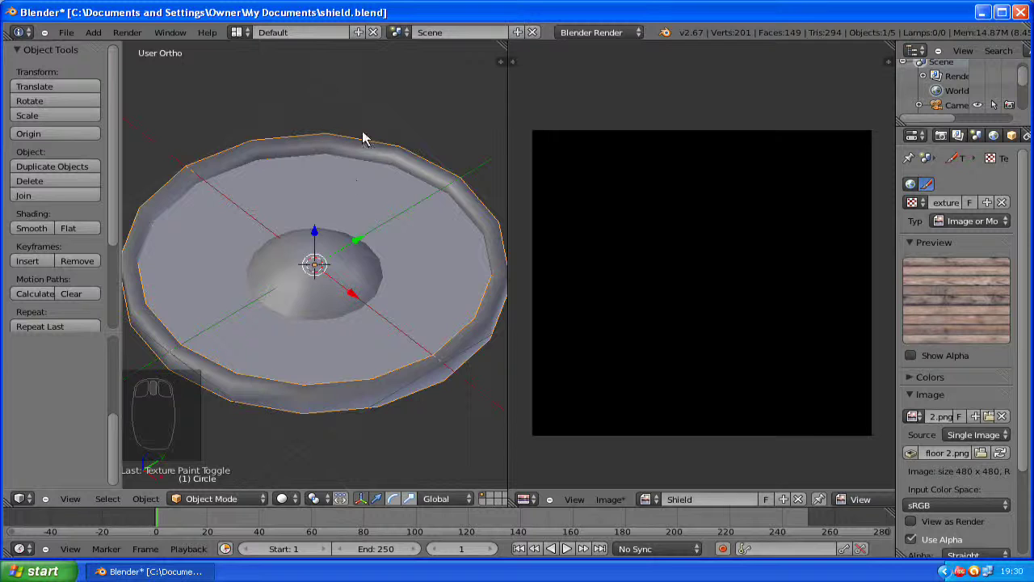
pyautogui.moveTo(277, 122); pyautogui.dragTo(260, 67, button='right')
pyautogui.rightClick(260, 66)
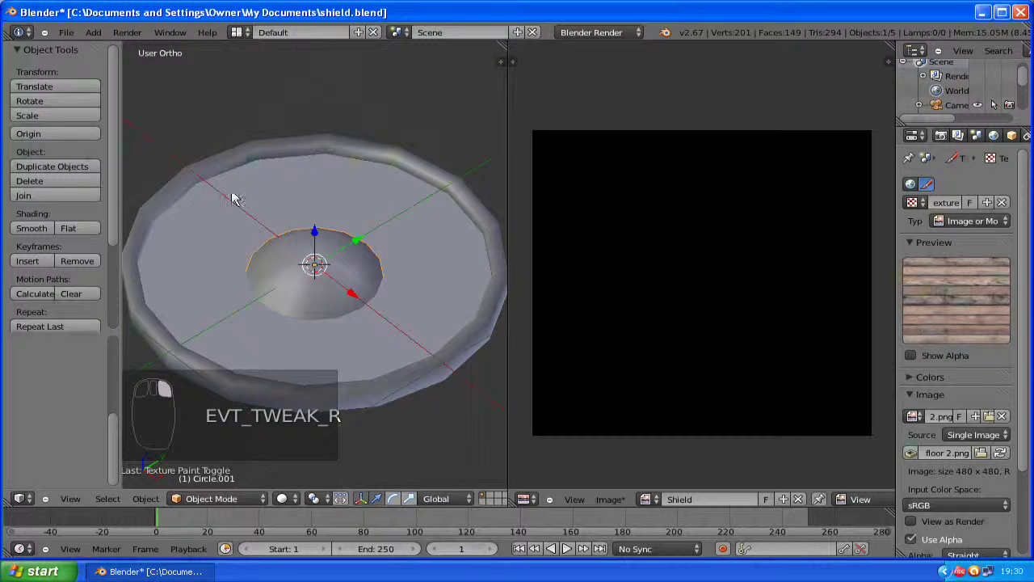
# Select the shield's flat-faces object, cancelling any move, and switch it to Texture Paint mode.
pyautogui.moveTo(347, 112); pyautogui.dragTo(253, 83, button='right')
pyautogui.rightClick(254, 173)
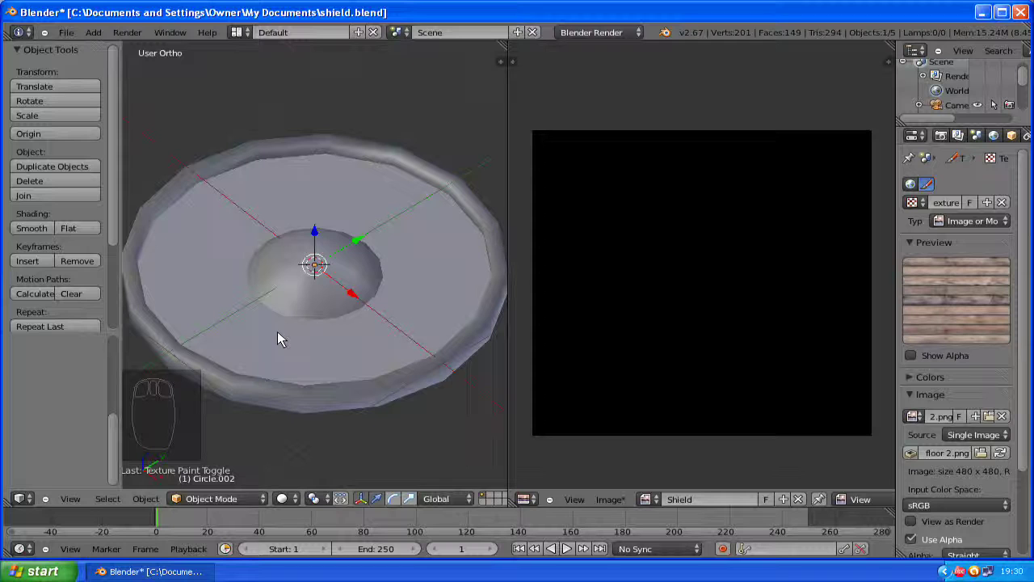
pyautogui.click(215, 501)
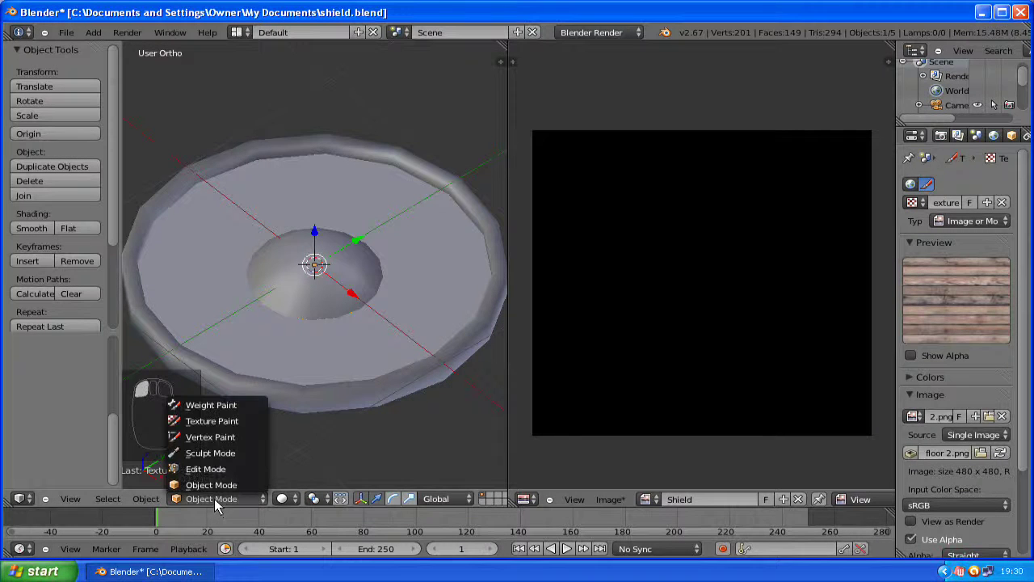
pyautogui.click(212, 421)
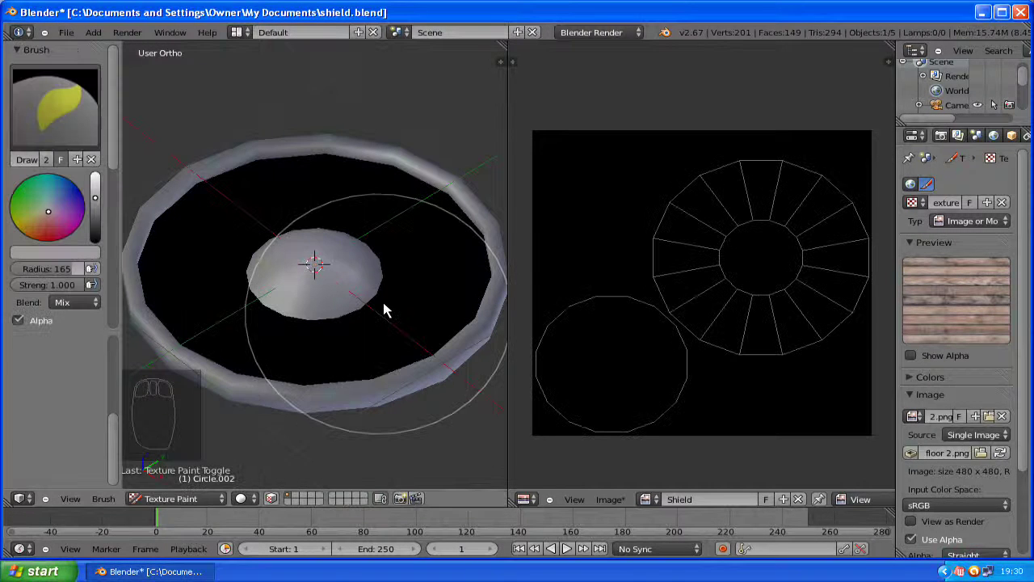
# Paint the wood floor texture over the whole front of the flat faces from the top view, undoing a stray stroke.
pyautogui.press('KP_7')
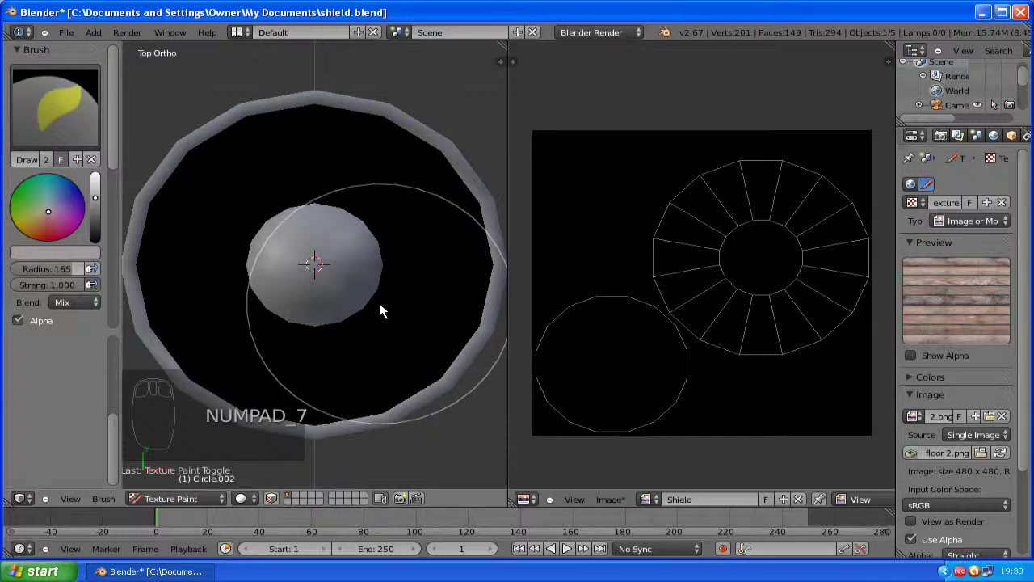
pyautogui.scroll(-5, 339, 291)
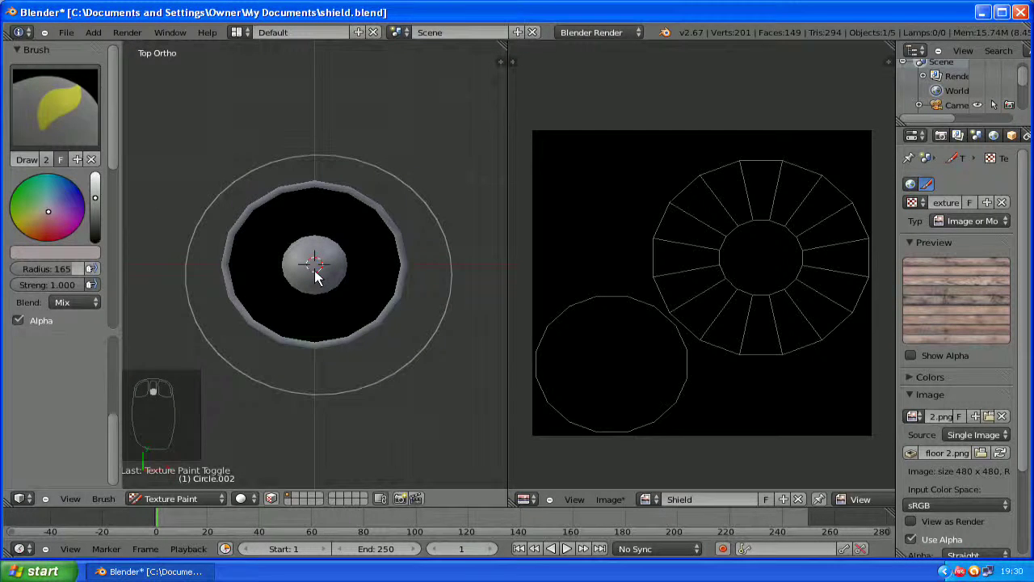
pyautogui.click(315, 277)
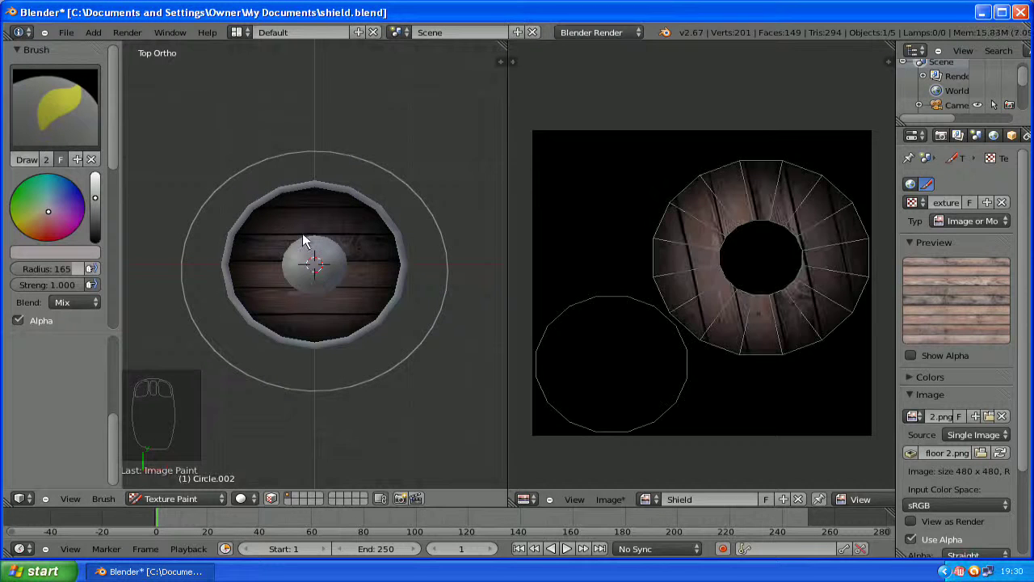
pyautogui.moveTo(354, 256); pyautogui.dragTo(269, 299)
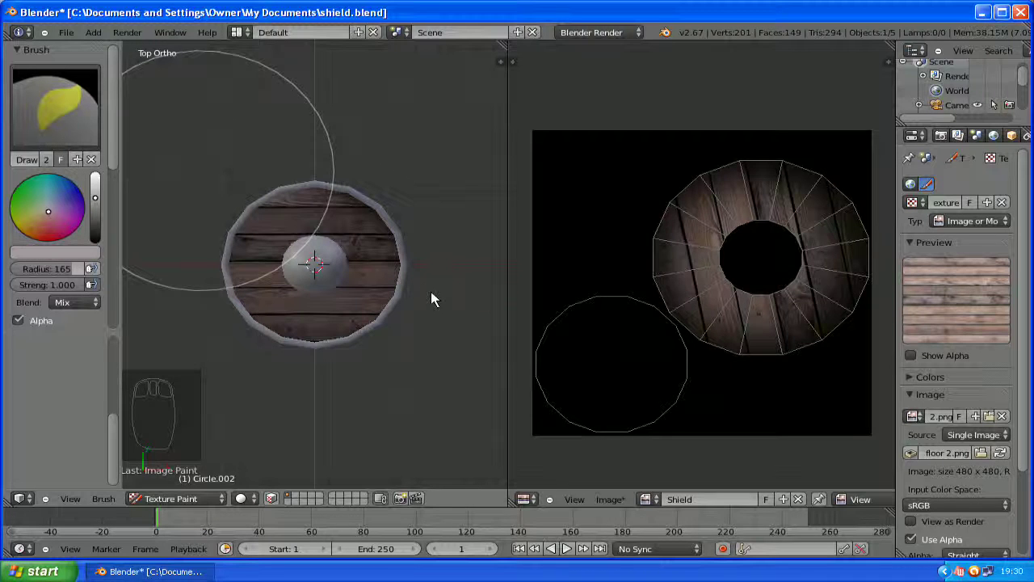
pyautogui.hotkey('ctrl', 'z')
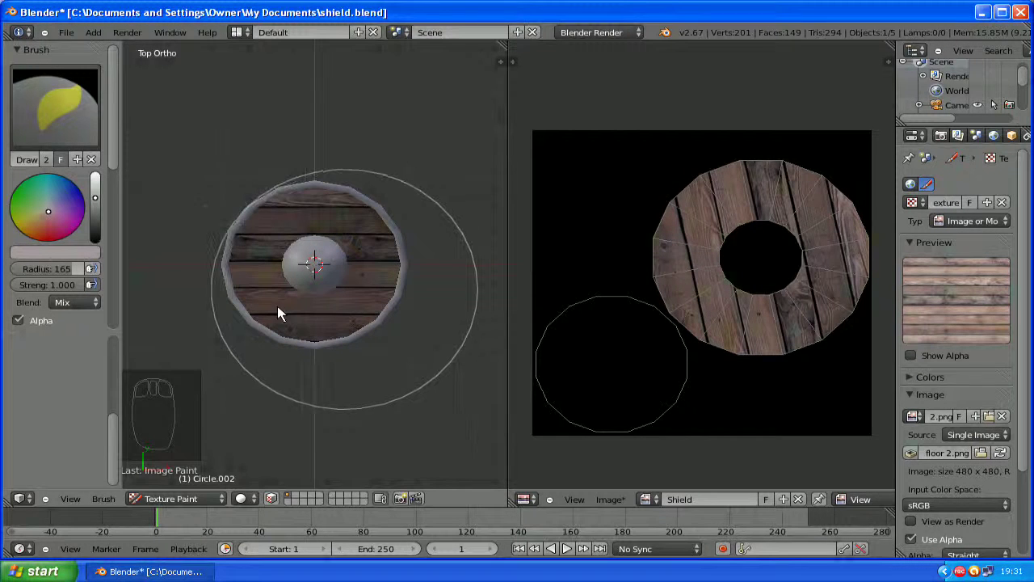
# Paint the wood floor texture over the shield's back disc from the bottom view.
pyautogui.press('ctrl+KP_7')
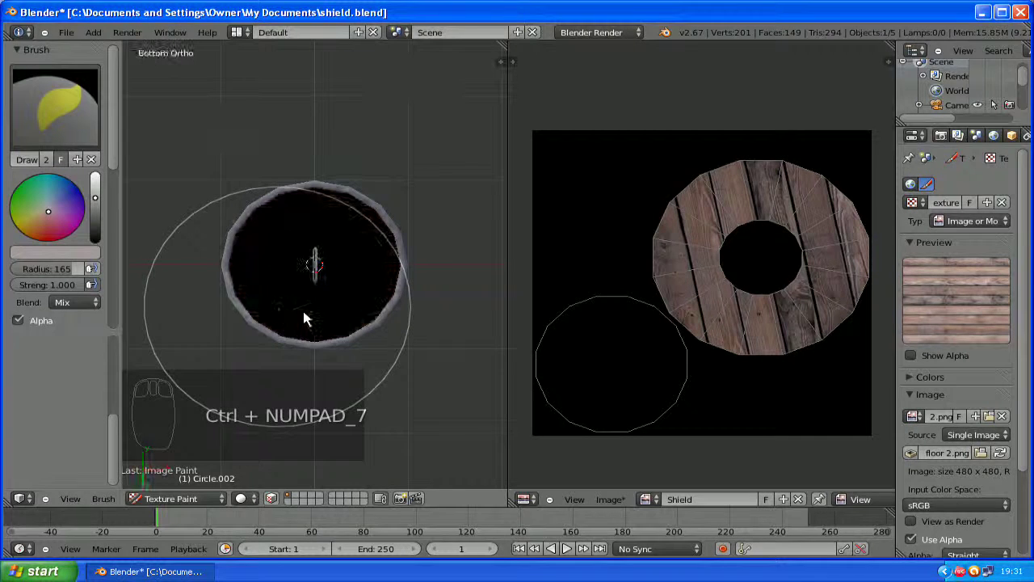
pyautogui.moveTo(320, 240)
pyautogui.mouseDown()
pyautogui.moveTo(342, 240)
pyautogui.moveTo(296, 278)
pyautogui.moveTo(275, 237)
pyautogui.mouseUp()
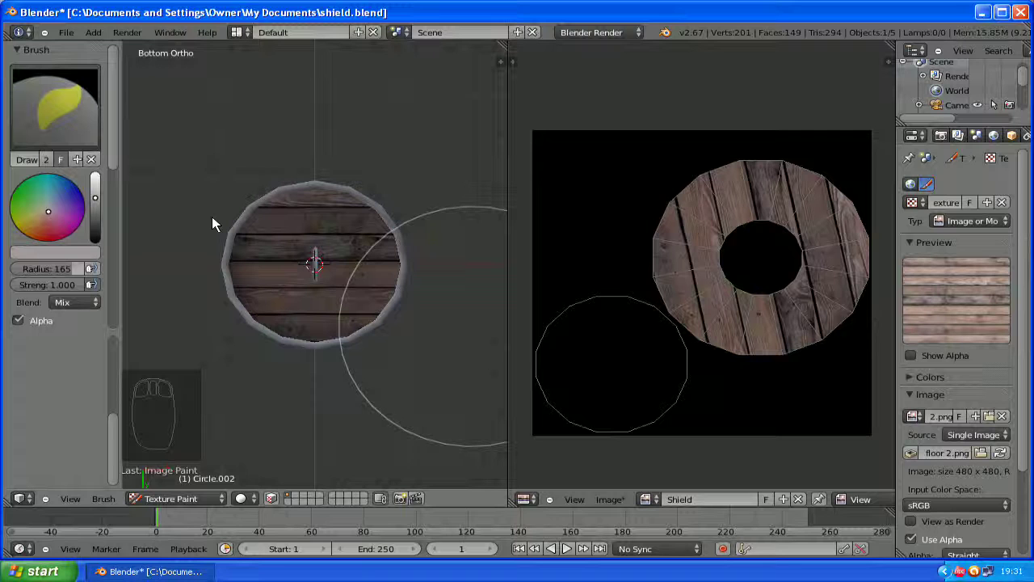
pyautogui.click(301, 167)
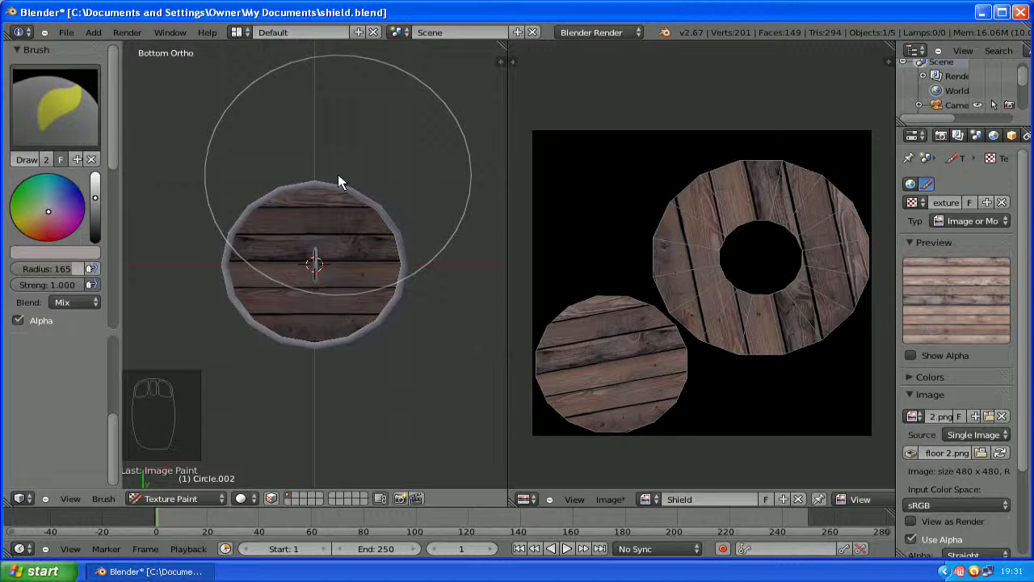
# Return to Object Mode in top view and load iron.jpg from Downloads as the brush texture image.
pyautogui.press('KP_7')
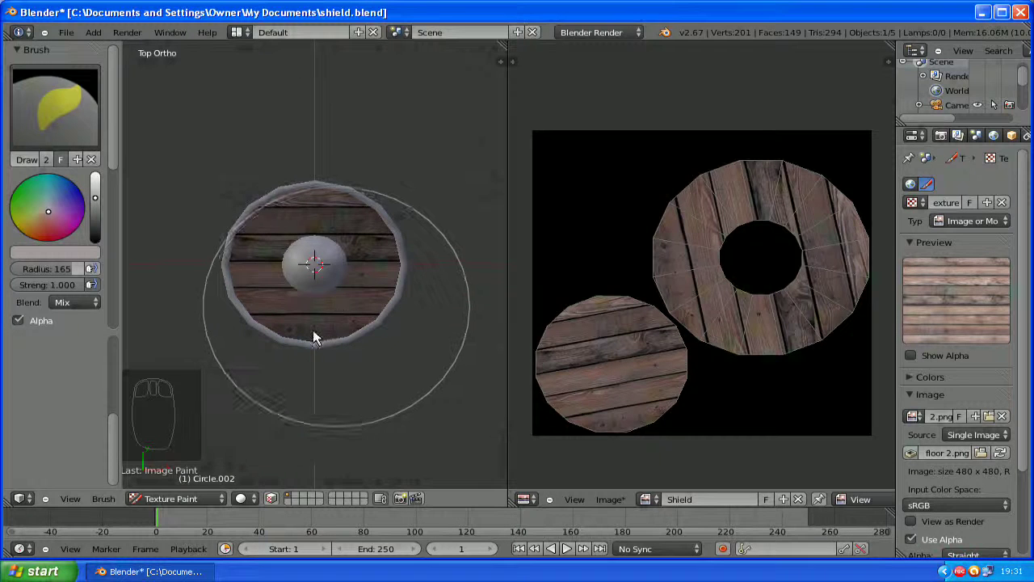
pyautogui.click(199, 496)
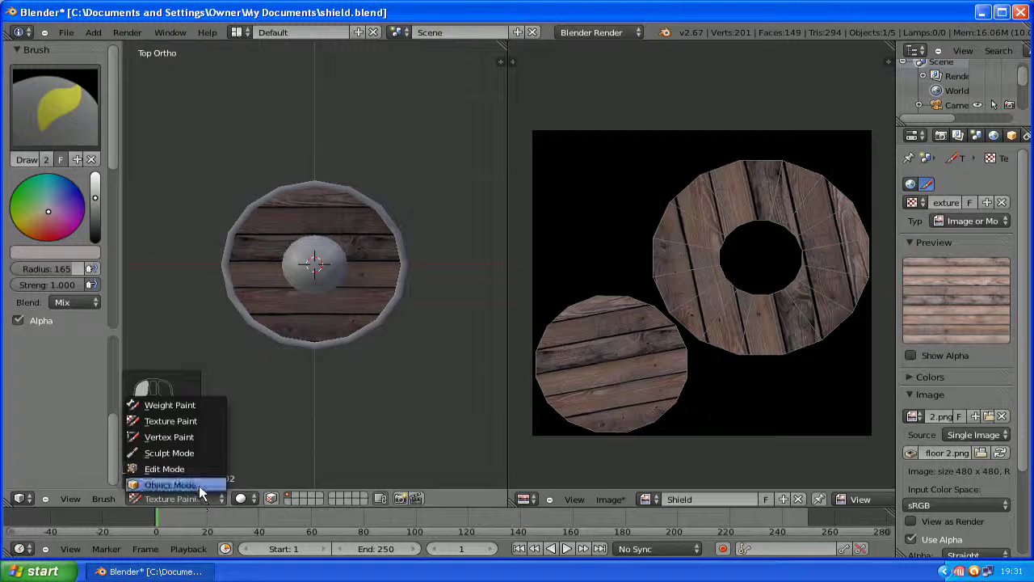
pyautogui.click(199, 486)
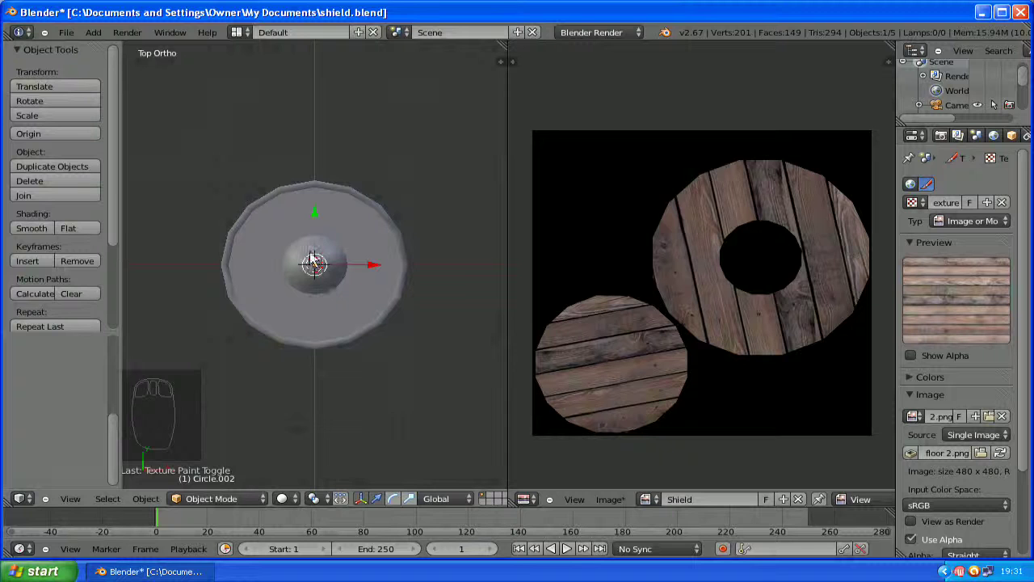
pyautogui.click(982, 452)
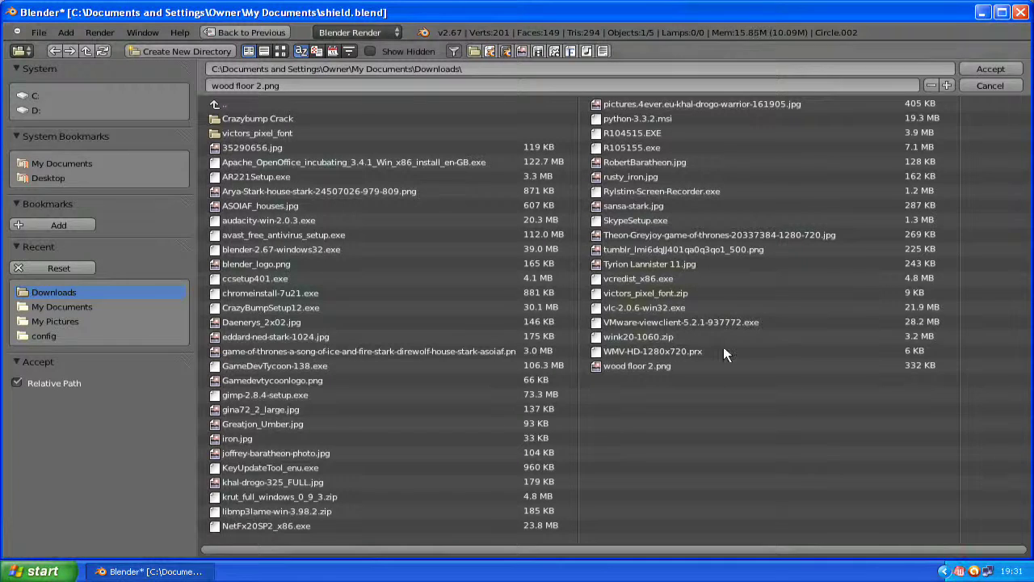
pyautogui.doubleClick(233, 442)
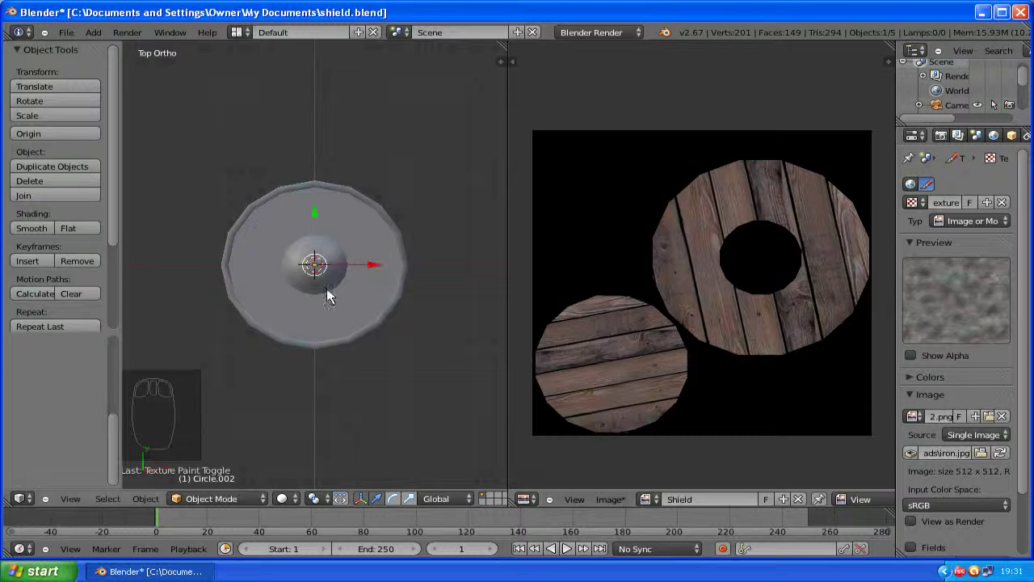
# Select the shield's central dome object and switch it to Texture Paint mode.
pyautogui.click(232, 498)
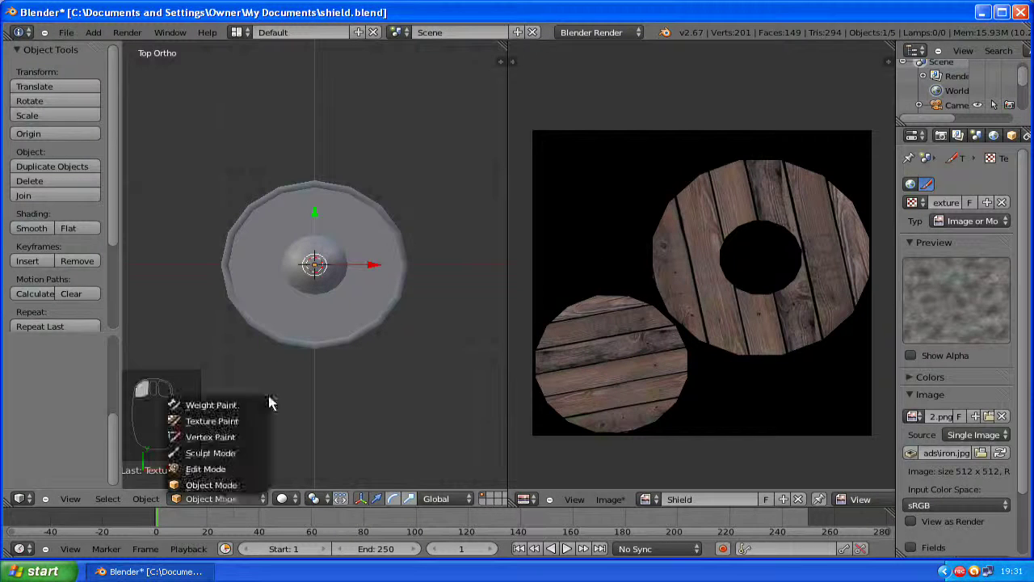
pyautogui.rightClick(324, 273)
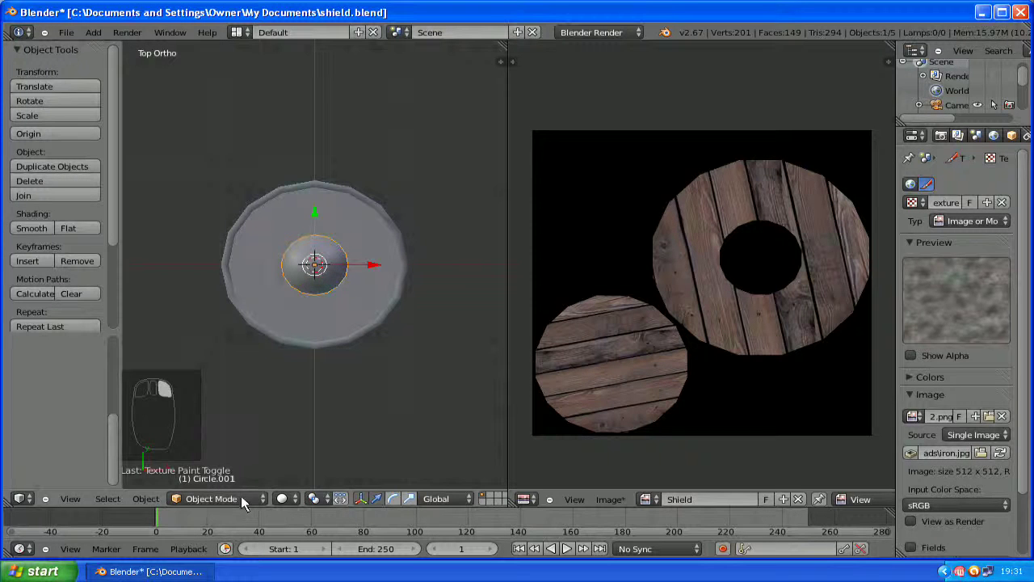
pyautogui.rightClick(312, 279)
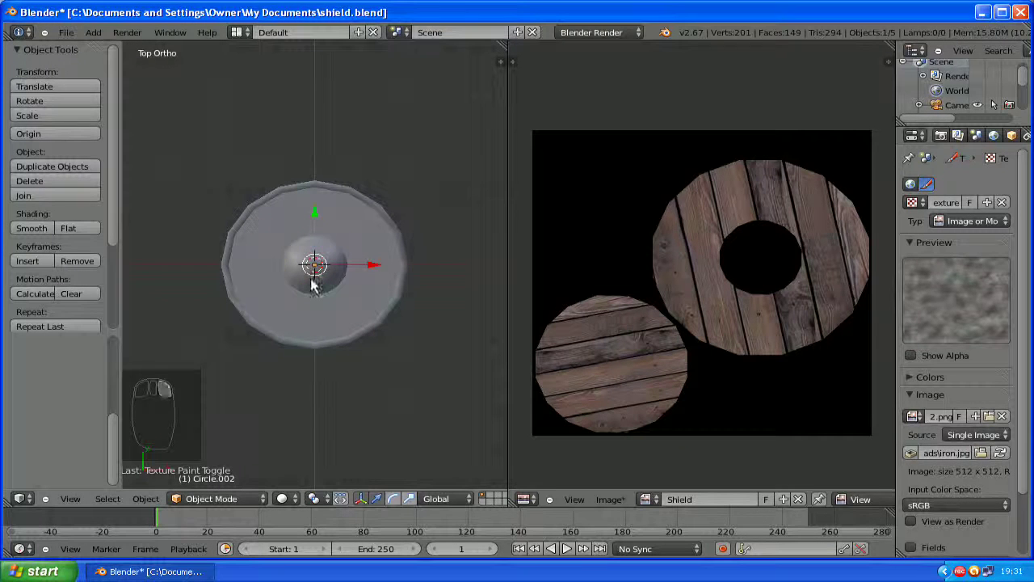
pyautogui.rightClick(240, 484)
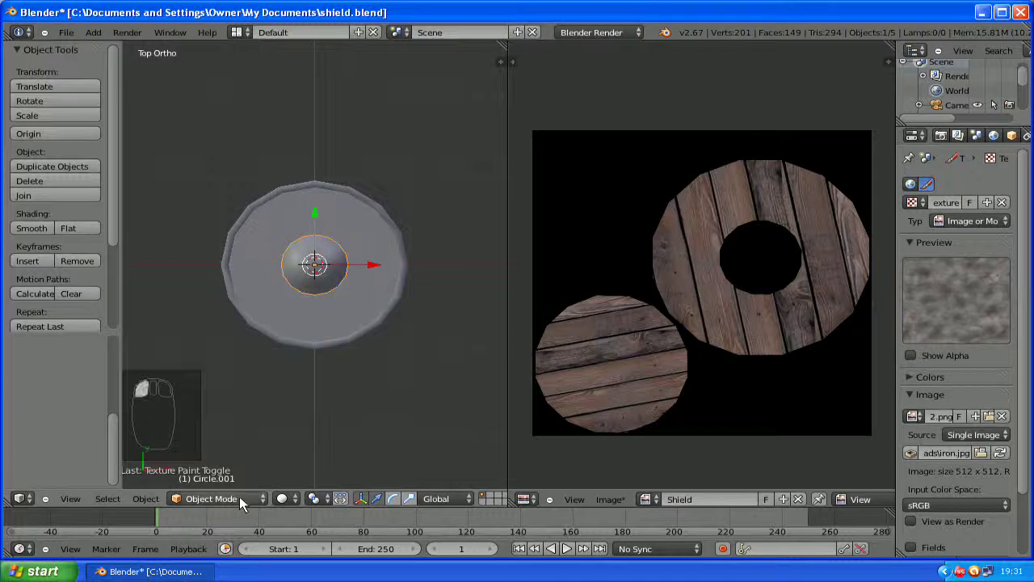
pyautogui.click(247, 496)
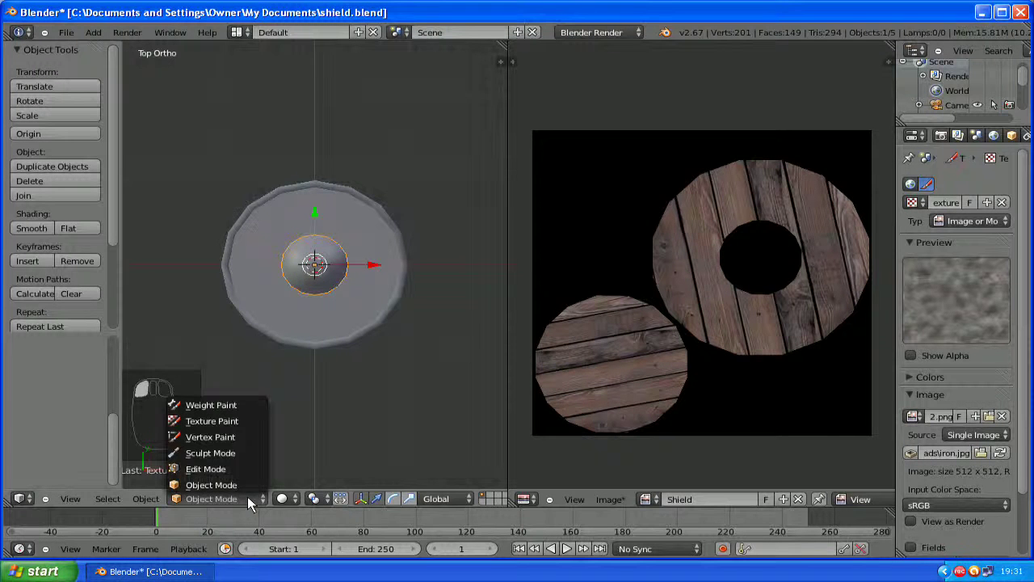
pyautogui.click(214, 421)
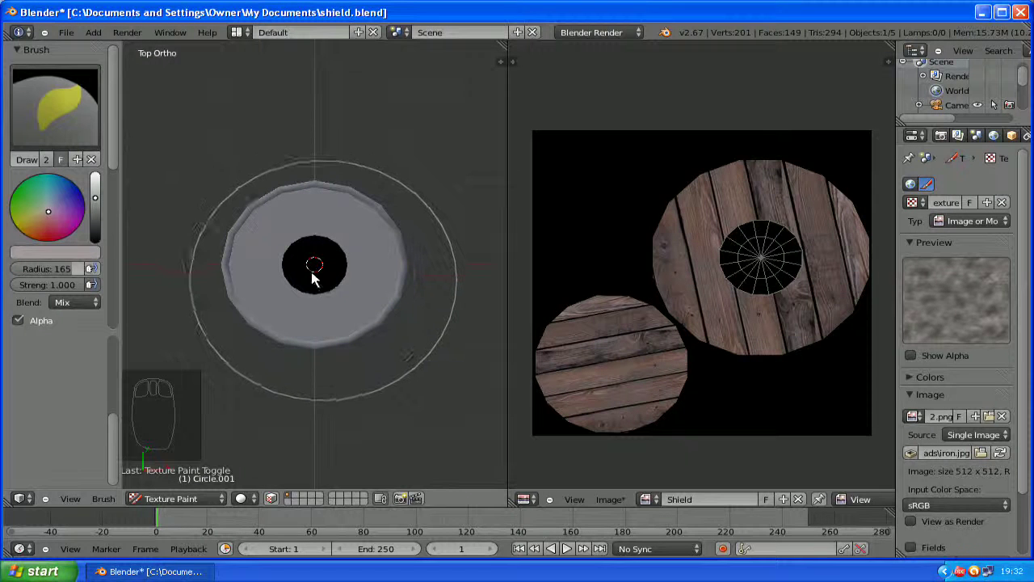
# Adjust the brush radius to 158 and paint a first coat of the iron texture over the dome from the top view.
pyautogui.press('f')
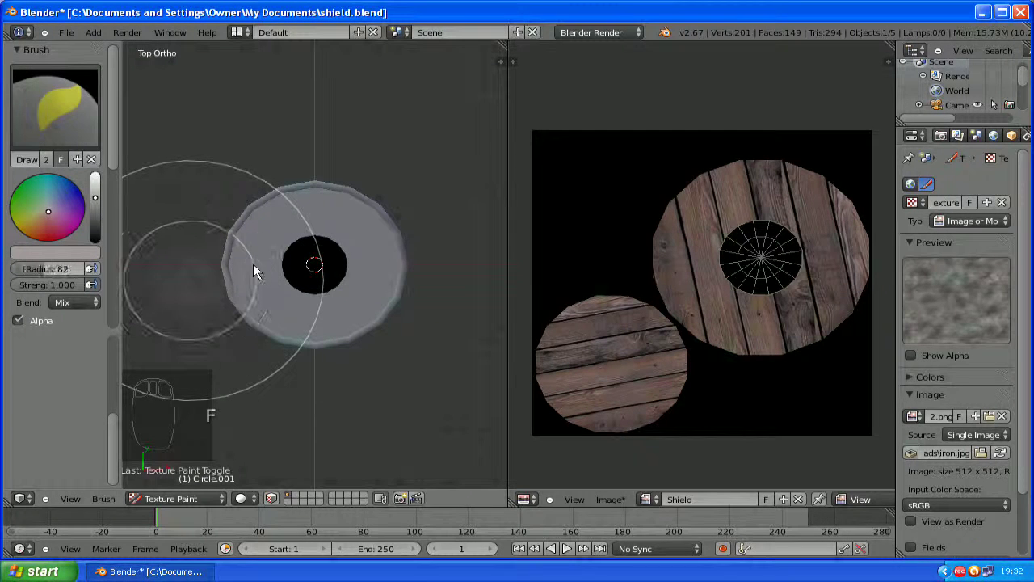
pyautogui.click(253, 264)
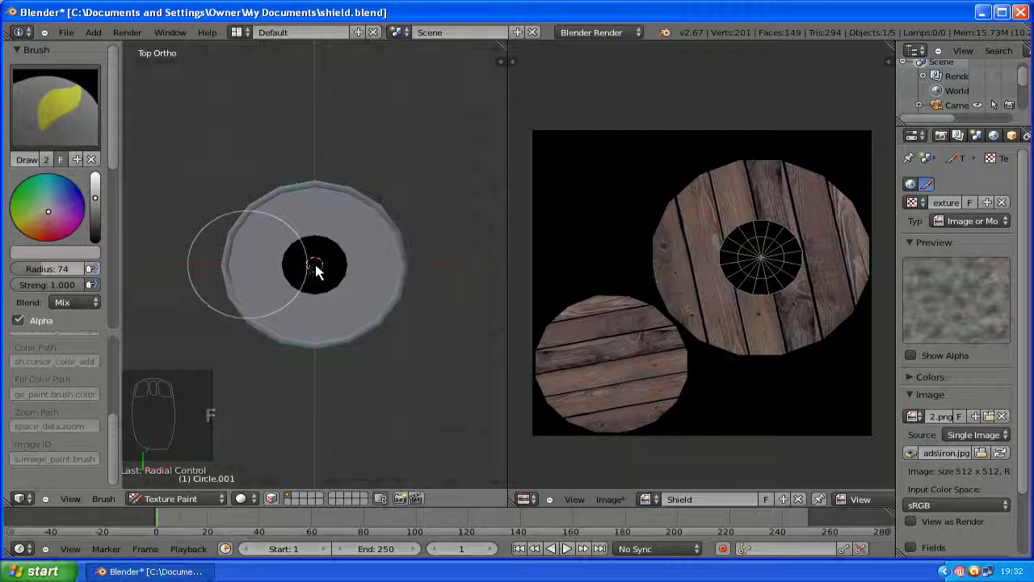
pyautogui.press('f')
pyautogui.press('f')
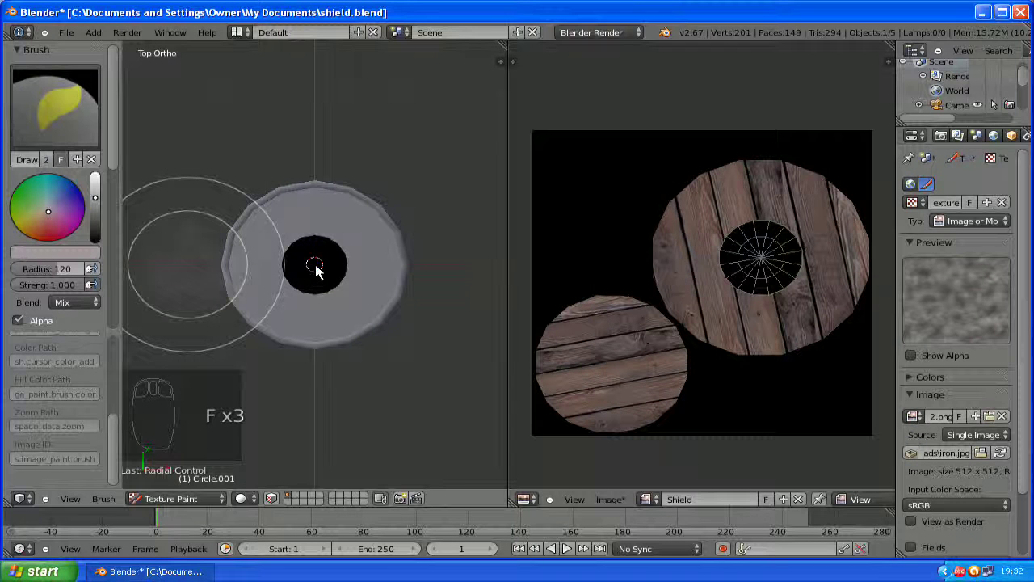
pyautogui.click(323, 279)
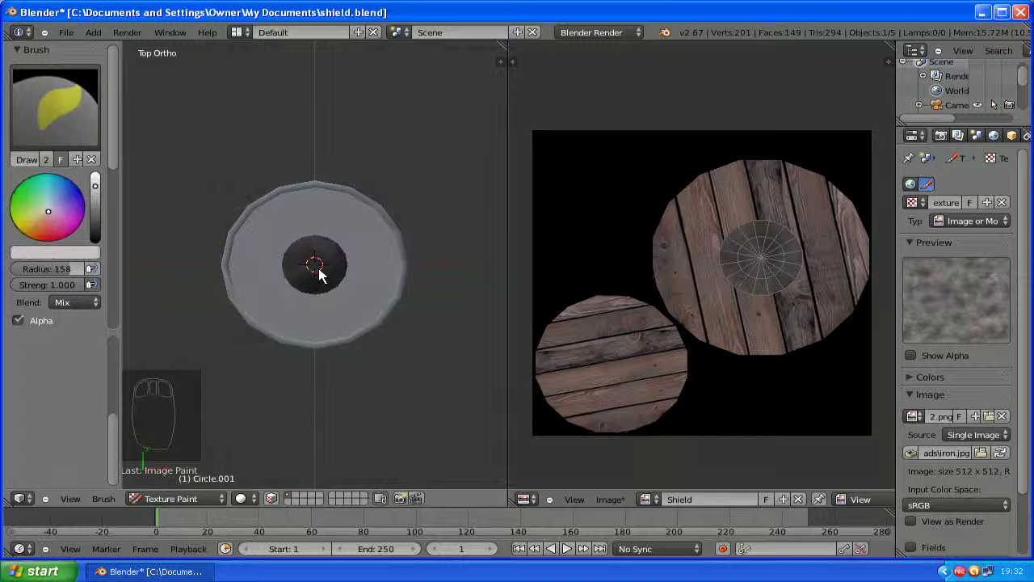
# Reduce the brush radius to 80 and paint more iron texture over the dome from the top and from a tilted angle.
pyautogui.press('f')
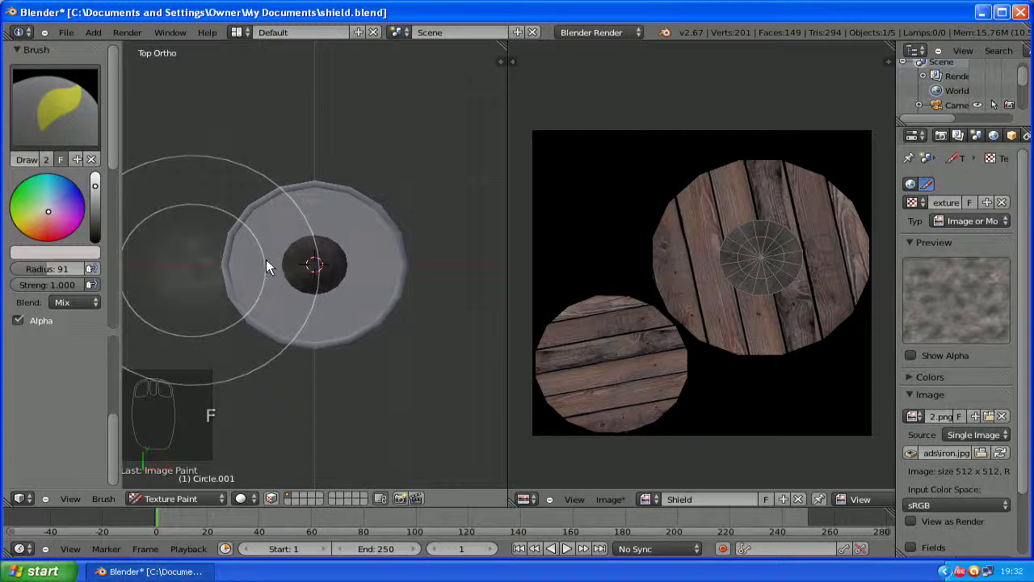
pyautogui.click(310, 267)
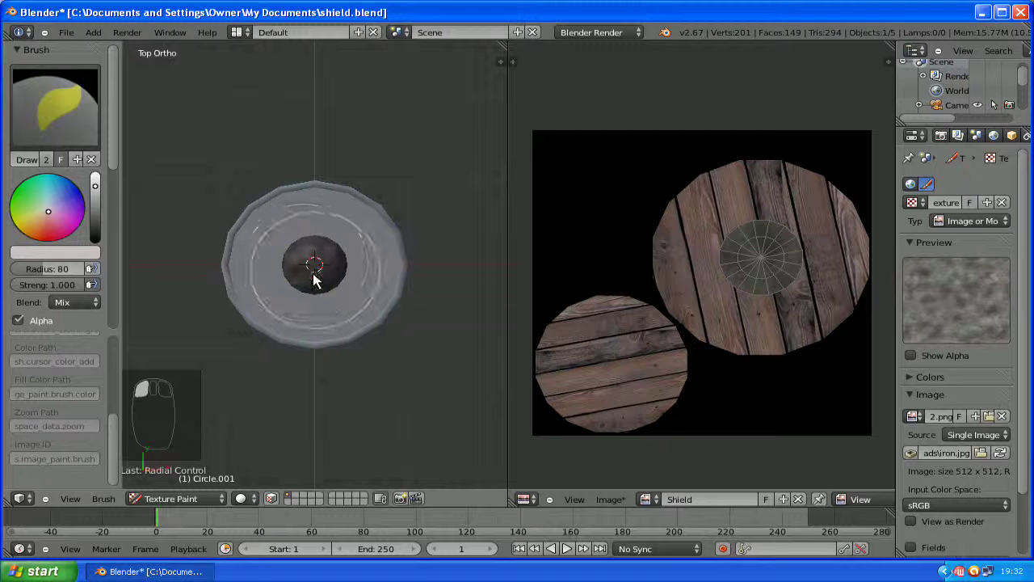
pyautogui.click(315, 278)
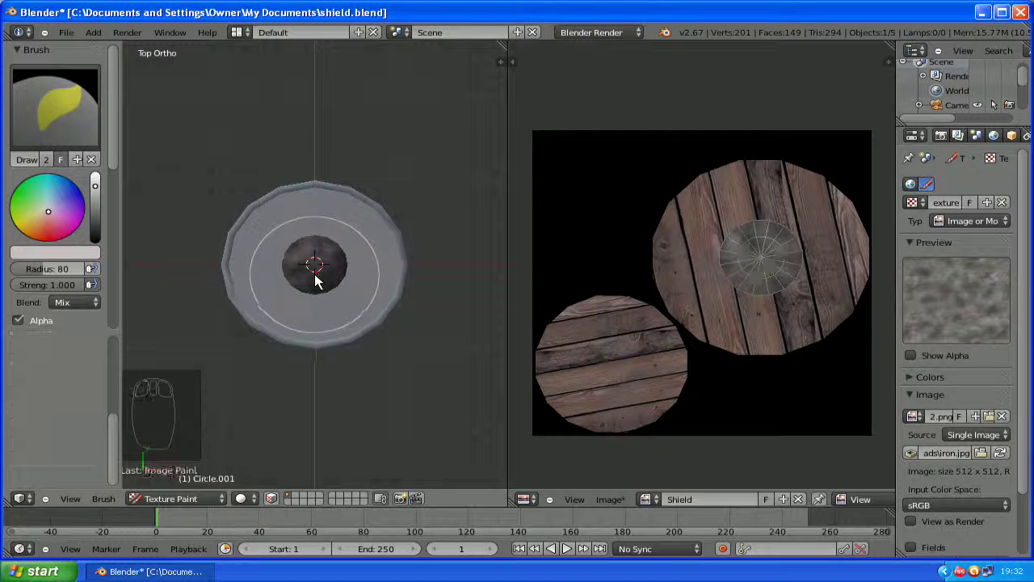
pyautogui.scroll(4, 315, 278)
pyautogui.scroll(2, 335, 300)
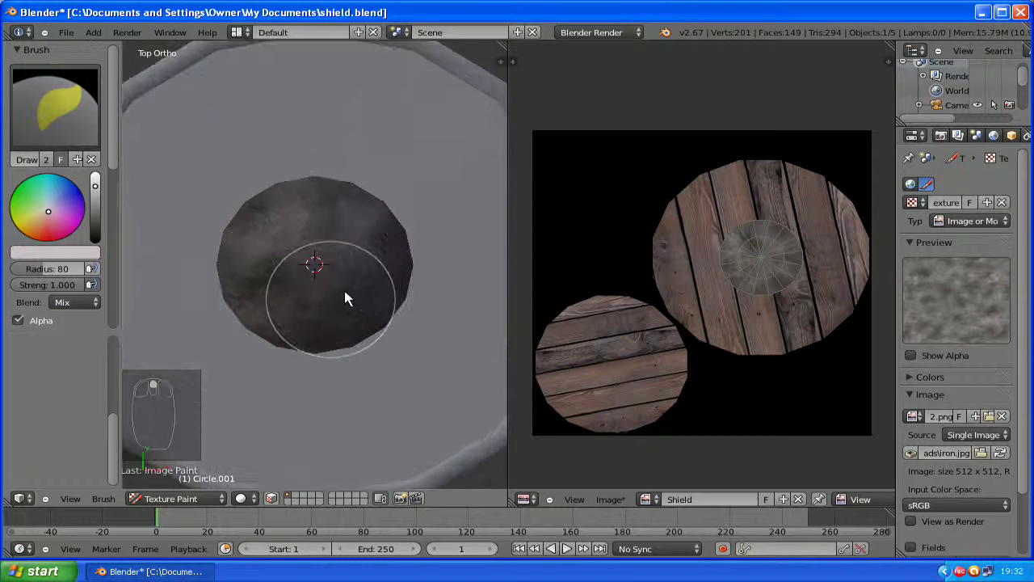
pyautogui.moveTo(353, 278)
pyautogui.mouseDown(button='middle')
pyautogui.moveTo(376, 224)
pyautogui.moveTo(434, 189)
pyautogui.moveTo(455, 199)
pyautogui.moveTo(412, 291)
pyautogui.moveTo(344, 288)
pyautogui.mouseUp(button='middle')
pyautogui.scroll(-5, 323, 271)
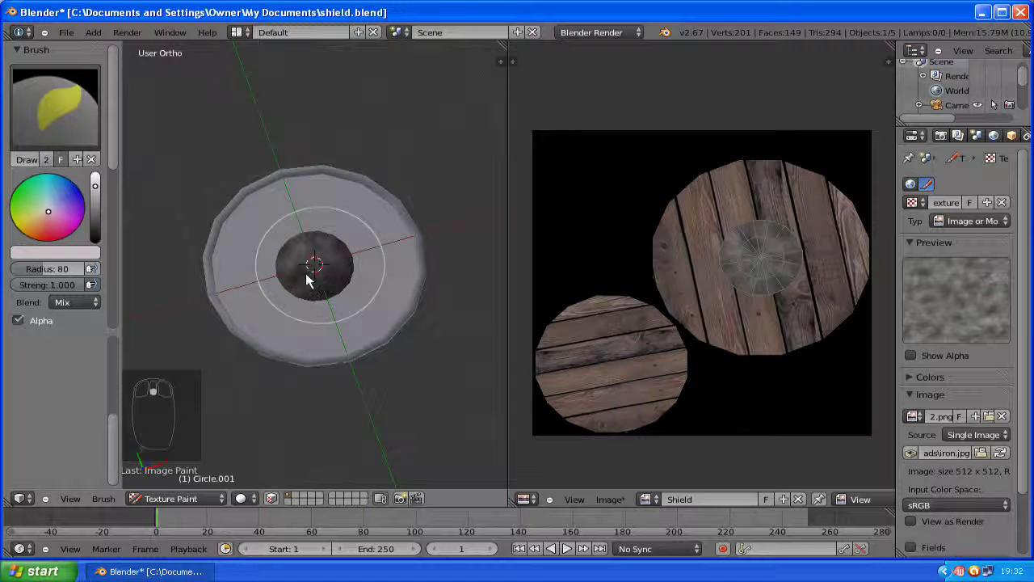
pyautogui.moveTo(311, 277); pyautogui.dragTo(322, 312)
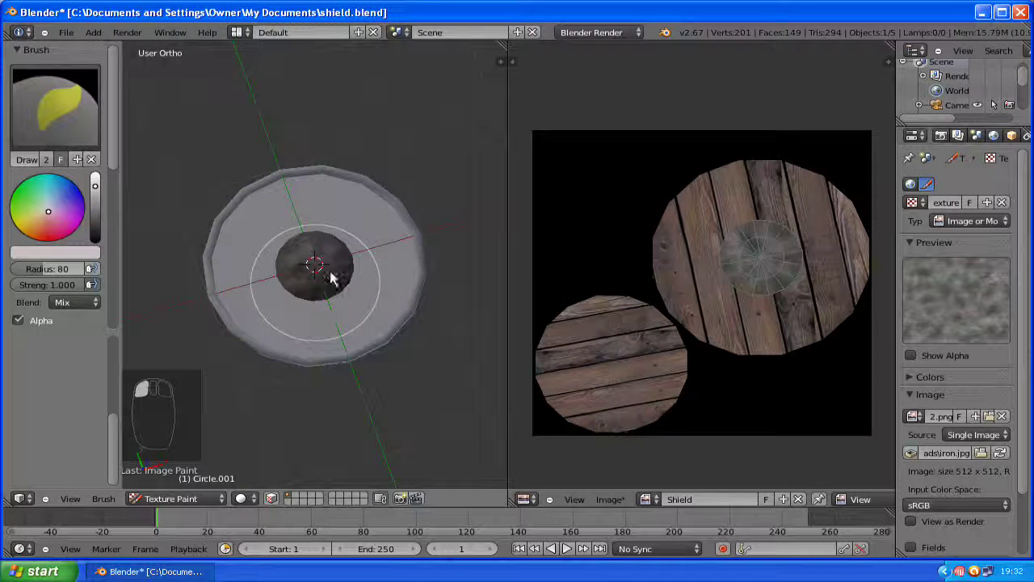
pyautogui.moveTo(331, 277); pyautogui.dragTo(330, 244)
pyautogui.moveTo(329, 245); pyautogui.dragTo(329, 214, button='middle')
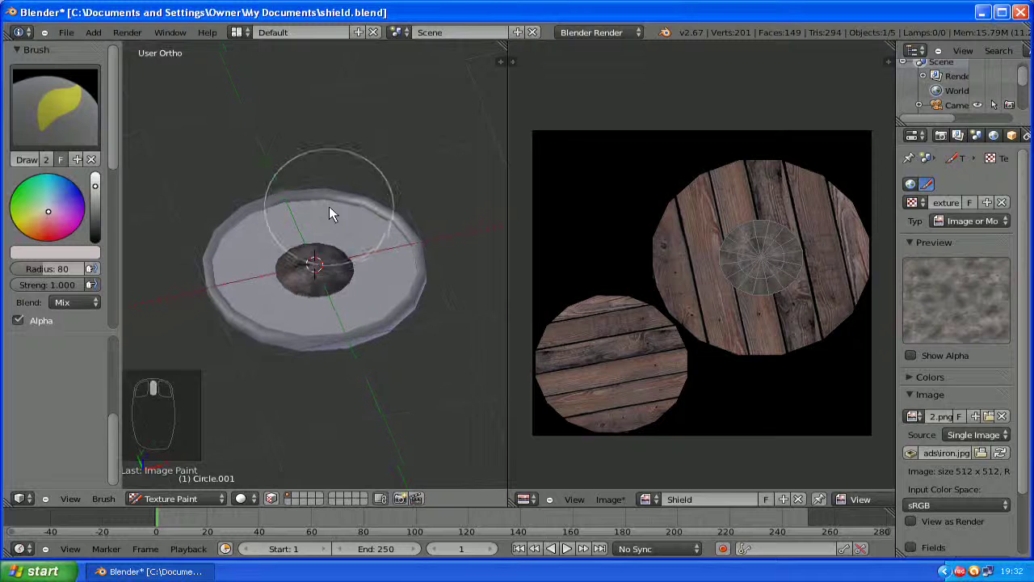
# Return to Object Mode and move the shield's outer rim straight up along Z, clear of the flat faces.
pyautogui.press('Tab')
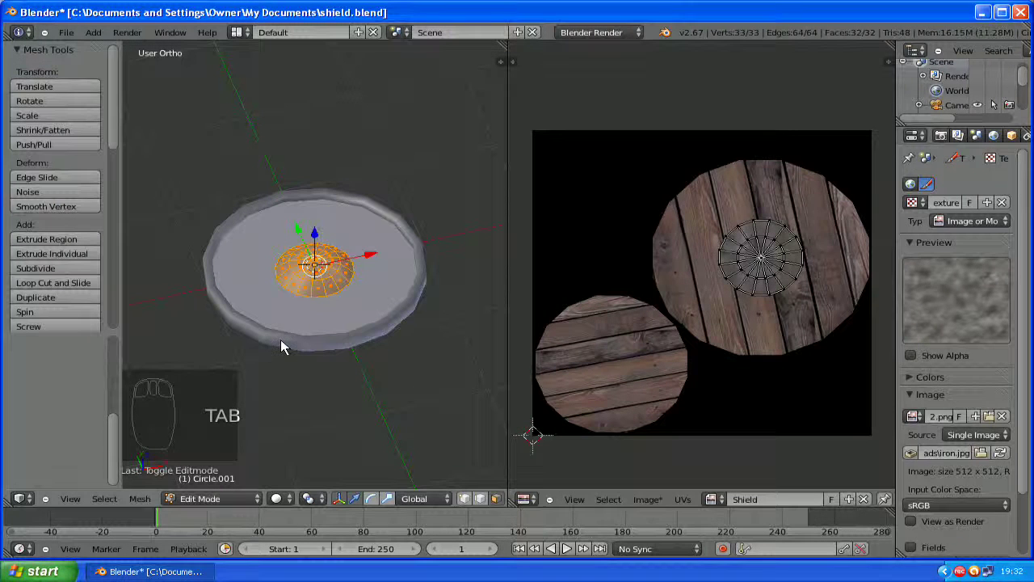
pyautogui.click(220, 497)
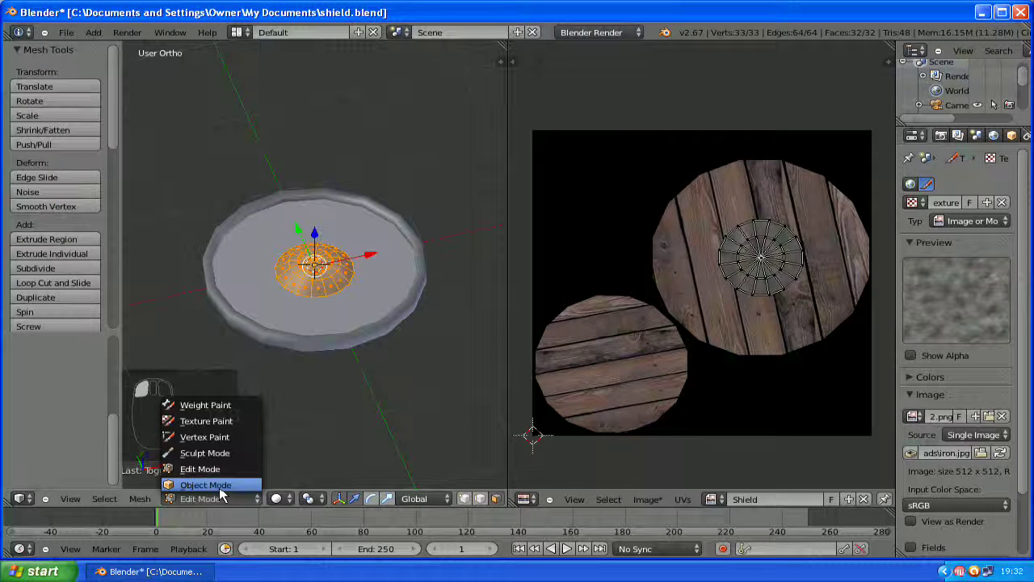
pyautogui.click(206, 485)
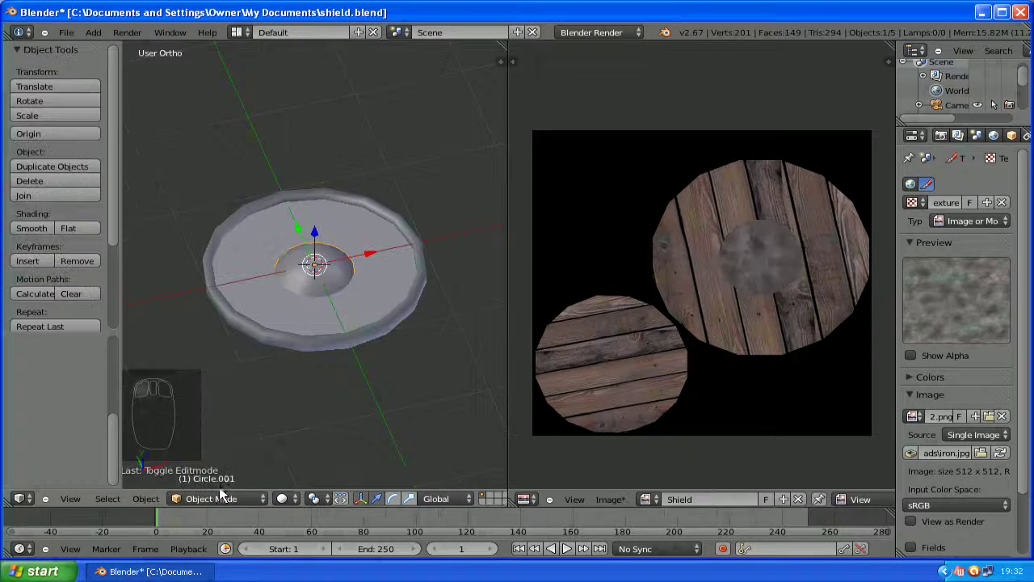
pyautogui.rightClick(304, 336)
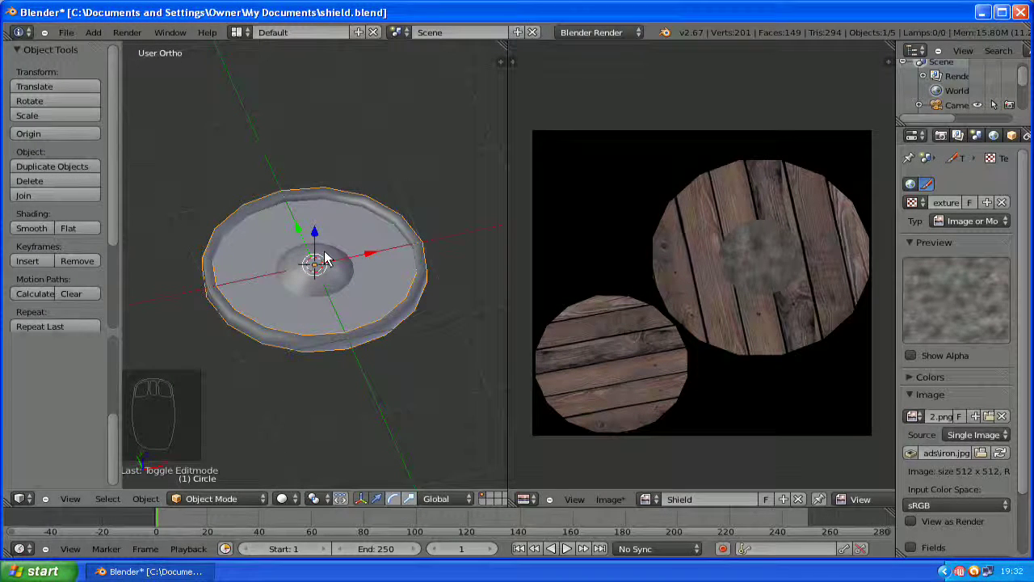
pyautogui.press('g')
pyautogui.press('z')
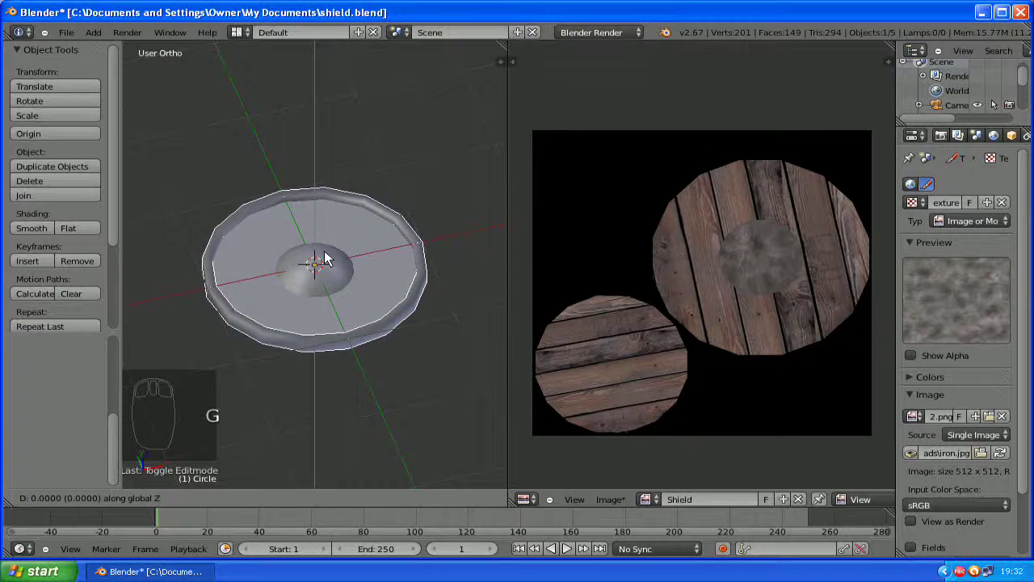
pyautogui.click(342, 305)
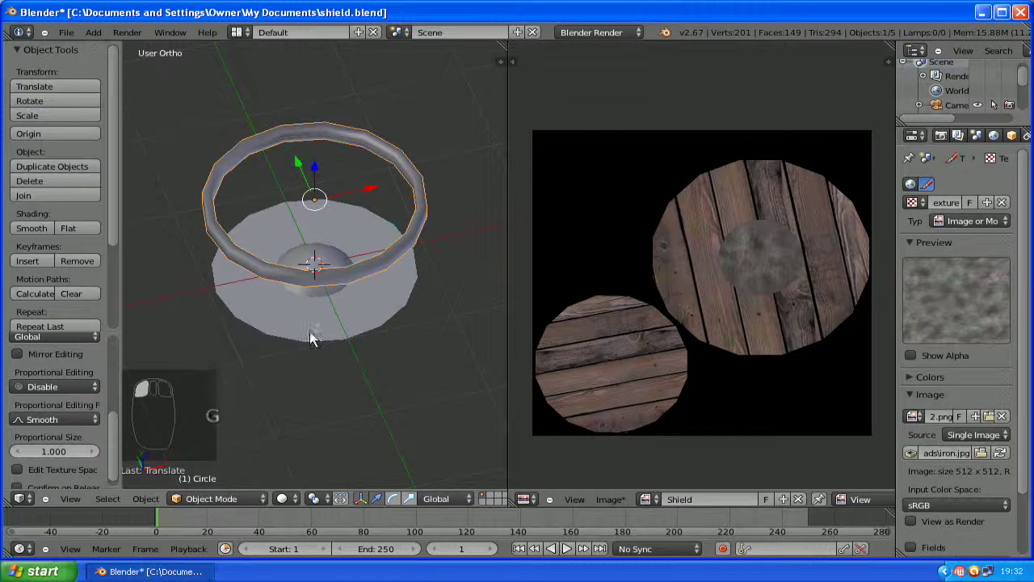
pyautogui.moveTo(326, 288); pyautogui.dragTo(292, 260, button='middle')
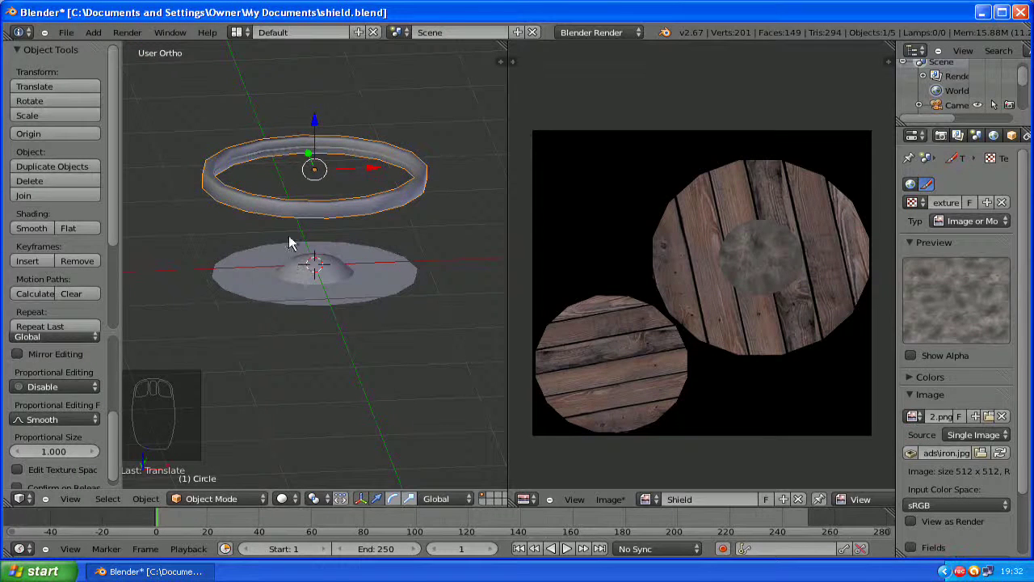
# Switch the rim to Texture Paint mode and paint the iron texture along its outer side from the right view.
pyautogui.click(207, 498)
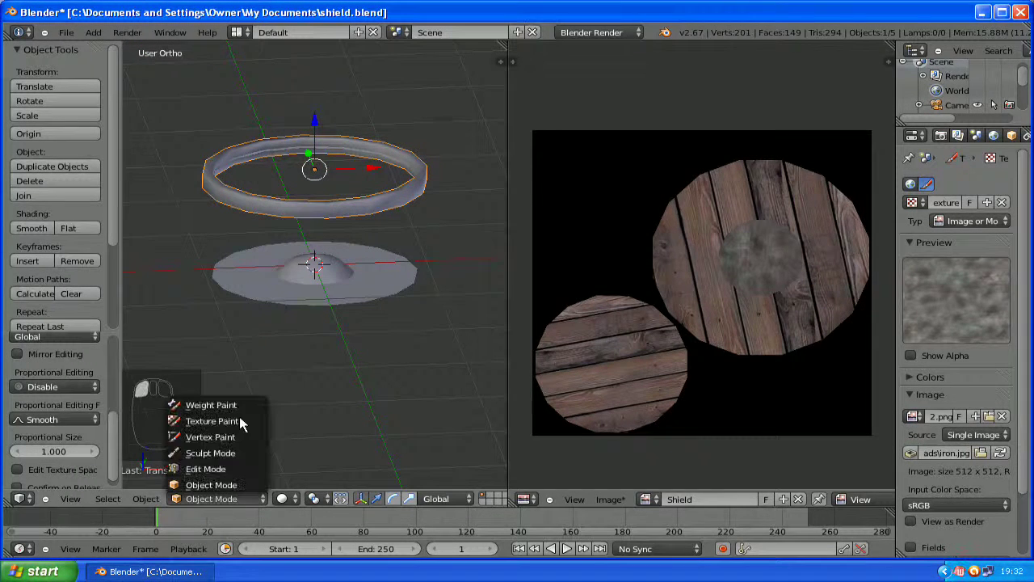
pyautogui.click(236, 421)
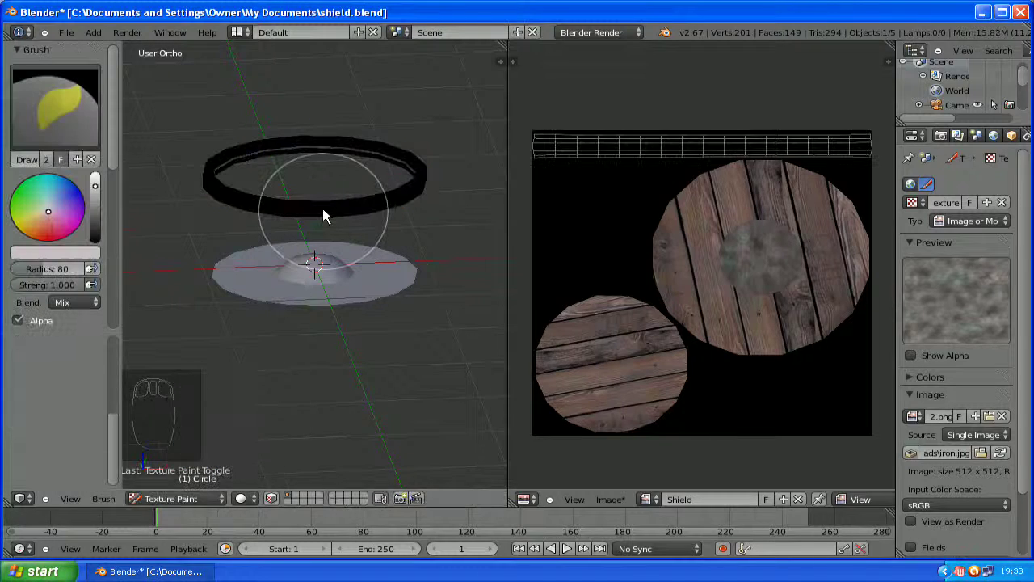
pyautogui.press('KP_3')
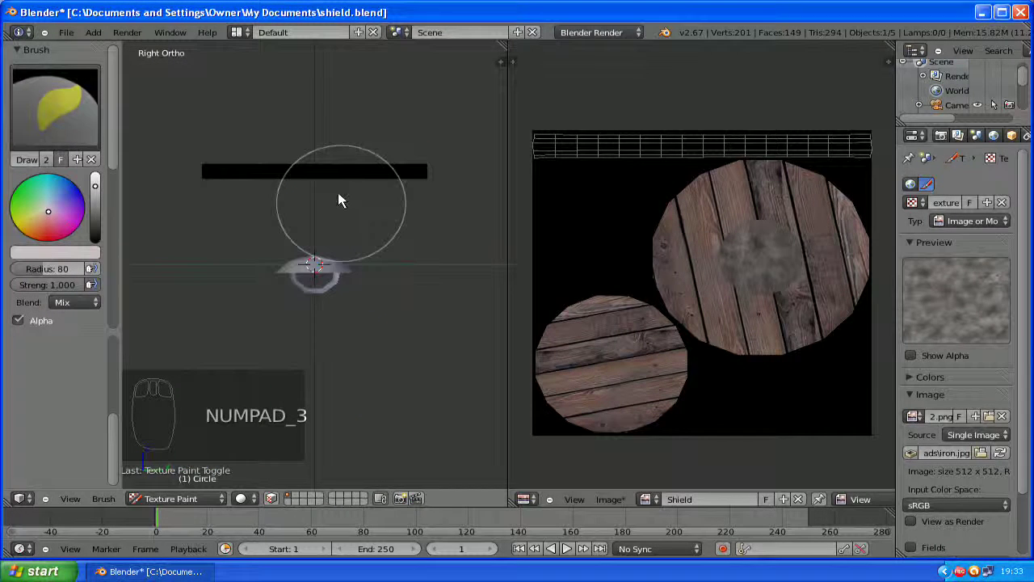
pyautogui.keyDown('shift'); pyautogui.moveTo(338, 192); pyautogui.dragTo(338, 237, button='middle'); pyautogui.keyUp('shift')
pyautogui.scroll(1, 337, 237)
pyautogui.scroll(1, 356, 220)
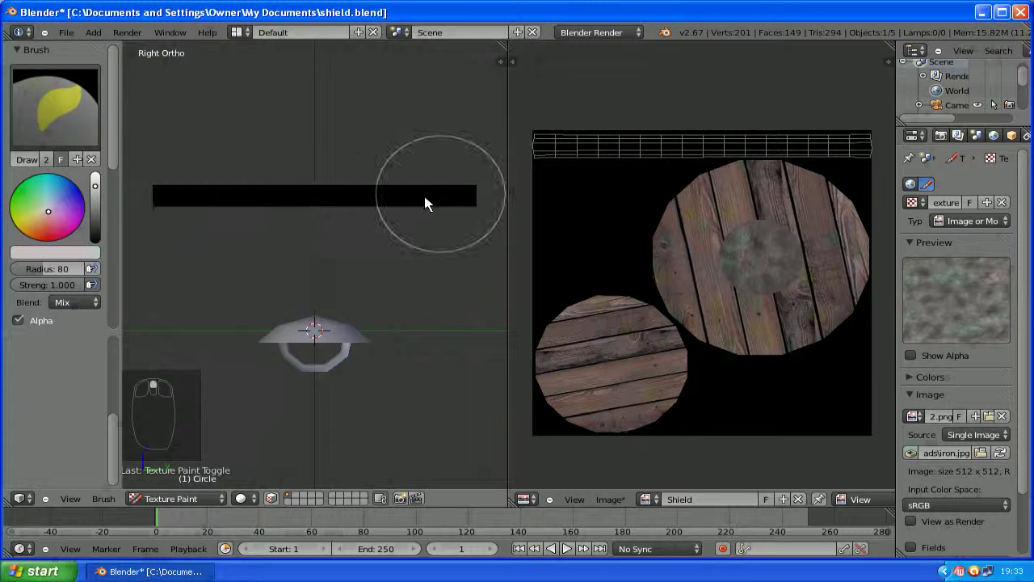
pyautogui.moveTo(428, 203); pyautogui.dragTo(139, 203)
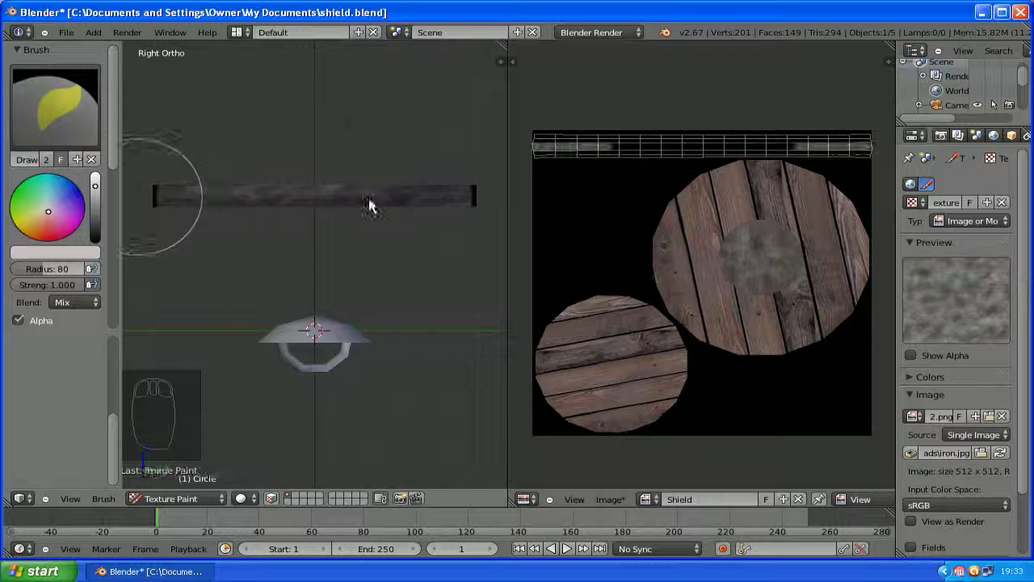
# Orbit sideways around the rim and paint the iron texture over the next unpainted section of its outer side.
pyautogui.press('KP_4')
pyautogui.press('KP_4')
pyautogui.press('KP_4')
pyautogui.press('KP_4')
pyautogui.press('KP_4')
pyautogui.press('KP_4')
pyautogui.press('KP_4')
pyautogui.press('KP_4')
pyautogui.press('KP_4')
pyautogui.press('KP_4')
pyautogui.press('KP_4')
pyautogui.press('KP_4')
pyautogui.press('KP_4')
pyautogui.press('KP_4')
pyautogui.press('KP_4')
pyautogui.press('KP_4')
pyautogui.press('KP_4')
pyautogui.press('KP_4')
pyautogui.press('KP_4')
pyautogui.press('KP_4')
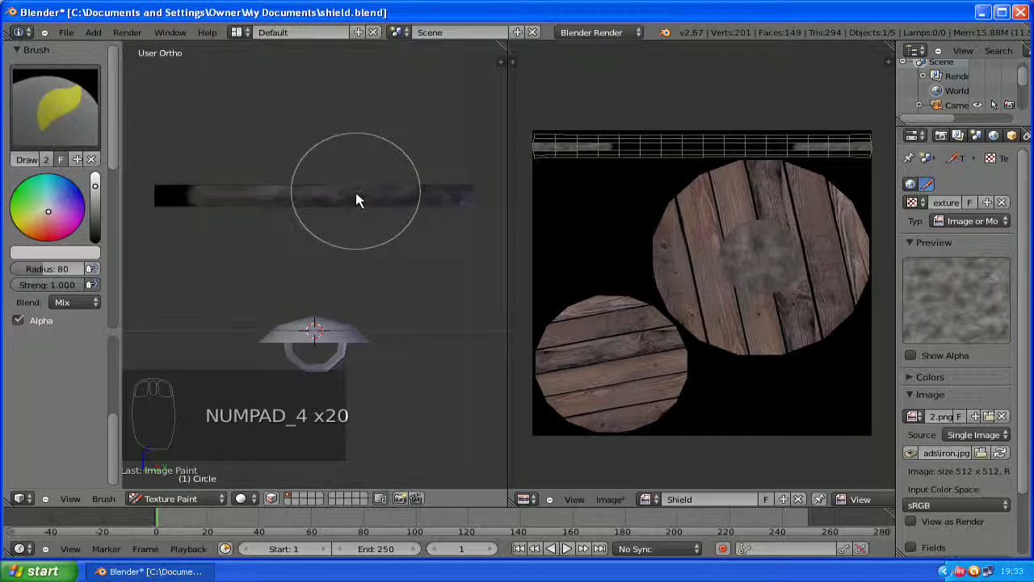
pyautogui.press('KP_4')
pyautogui.press('KP_4')
pyautogui.press('KP_4')
pyautogui.press('KP_4')
pyautogui.press('KP_4')
pyautogui.press('KP_4')
pyautogui.press('KP_4')
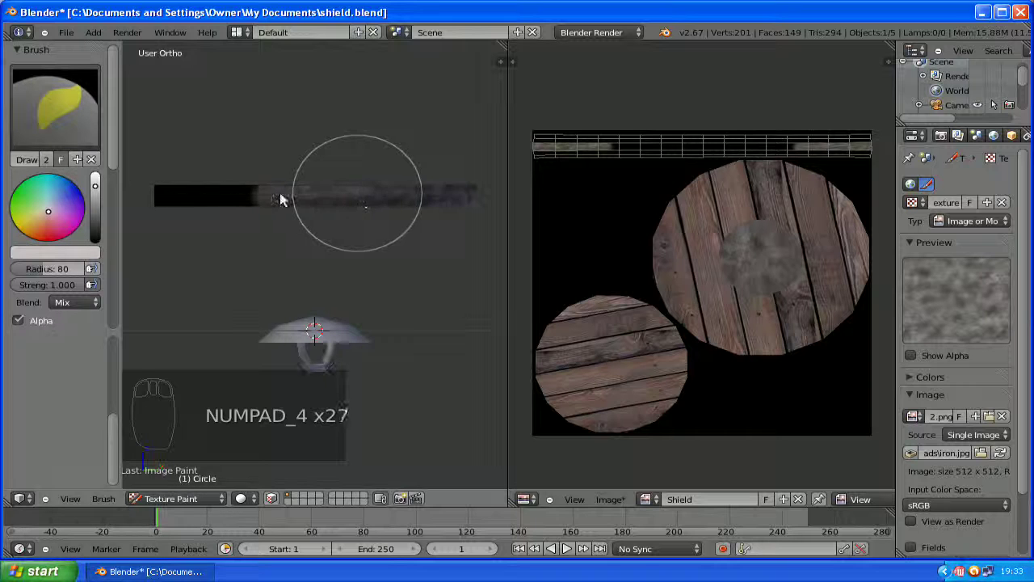
pyautogui.moveTo(229, 194); pyautogui.dragTo(285, 193)
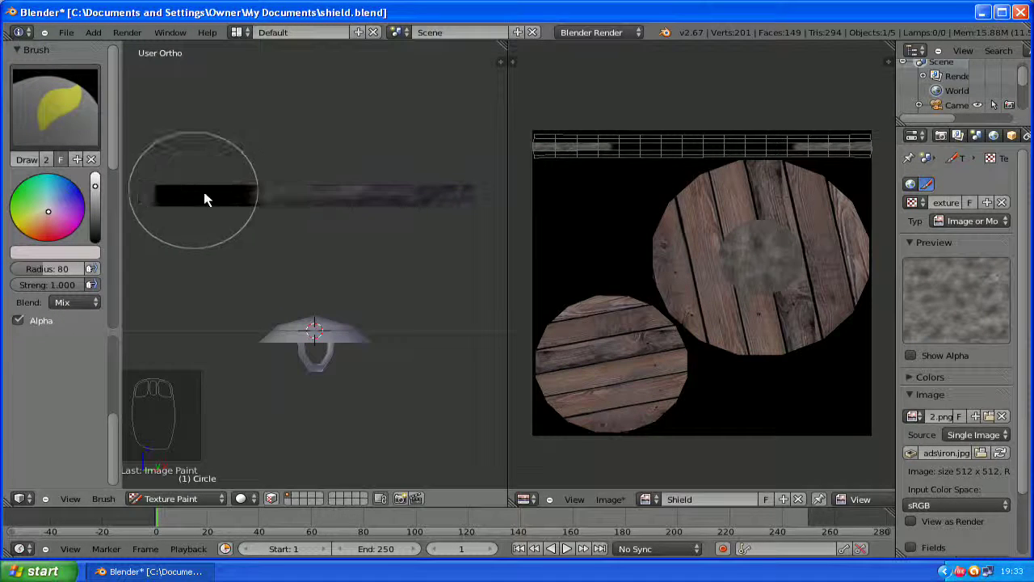
pyautogui.moveTo(203, 199); pyautogui.dragTo(331, 196)
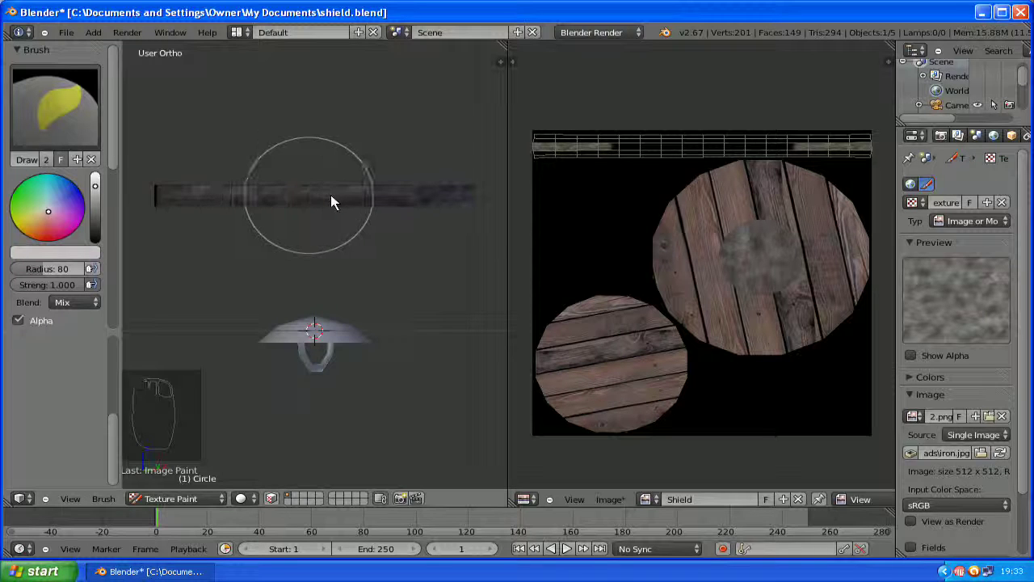
# Orbit sideways around the rim and paint the iron texture over the next long black section of its outer side.
pyautogui.press('KP_4')
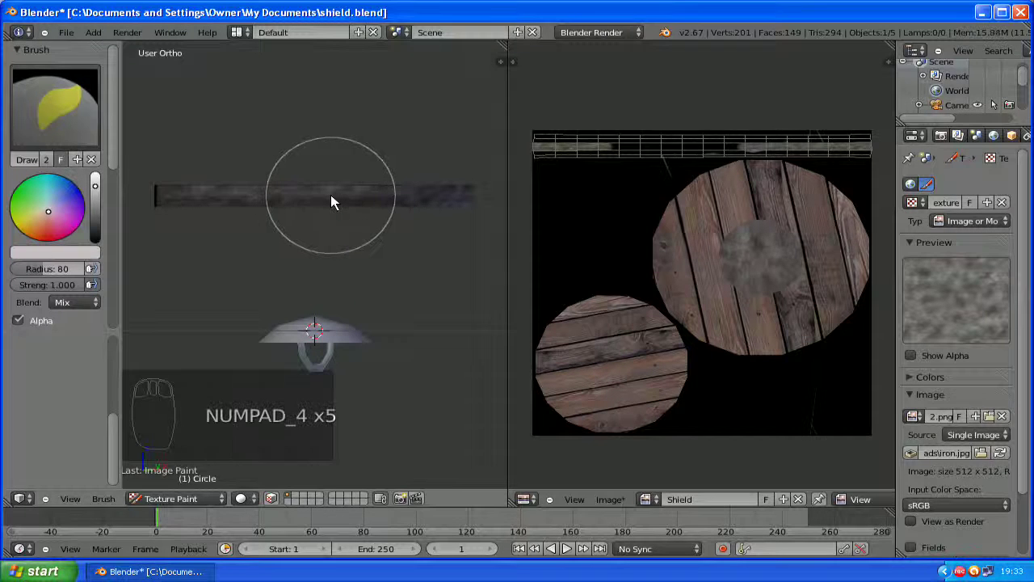
pyautogui.press('KP_4')
pyautogui.press('KP_4')
pyautogui.press('KP_4')
pyautogui.press('KP_4')
pyautogui.press('KP_4')
pyautogui.press('KP_4')
pyautogui.press('KP_4')
pyautogui.press('KP_4')
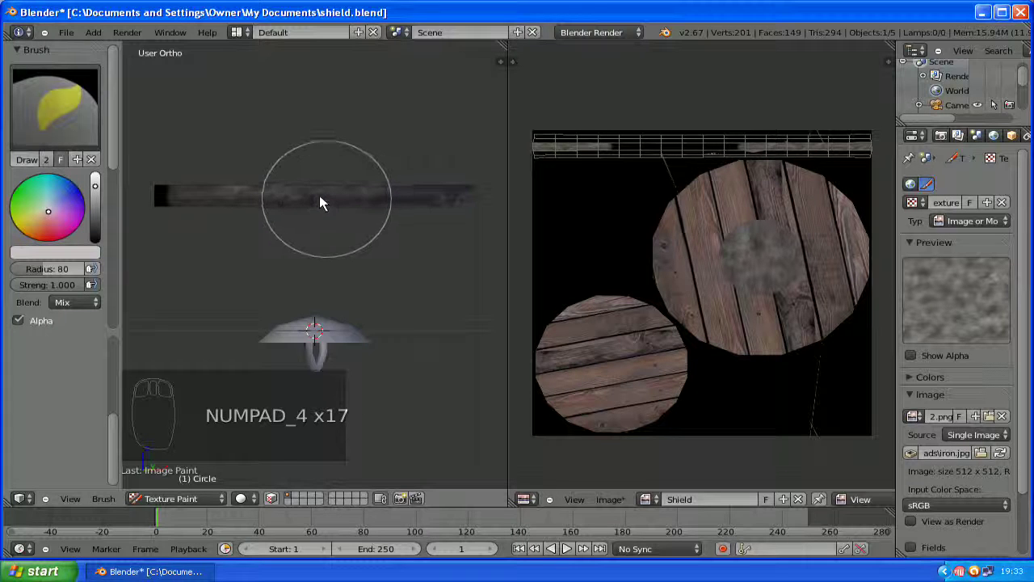
pyautogui.press('KP_4')
pyautogui.press('KP_4')
pyautogui.press('KP_4')
pyautogui.press('KP_4')
pyautogui.press('KP_4')
pyautogui.press('KP_4')
pyautogui.press('KP_4')
pyautogui.press('KP_4')
pyautogui.press('KP_4')
pyautogui.press('KP_4')
pyautogui.press('KP_4')
pyautogui.press('KP_4')
pyautogui.press('KP_4')
pyautogui.press('KP_4')
pyautogui.press('KP_4')
pyautogui.press('KP_4')
pyautogui.press('KP_4')
pyautogui.press('KP_4')
pyautogui.press('KP_4')
pyautogui.press('KP_4')
pyautogui.press('KP_4')
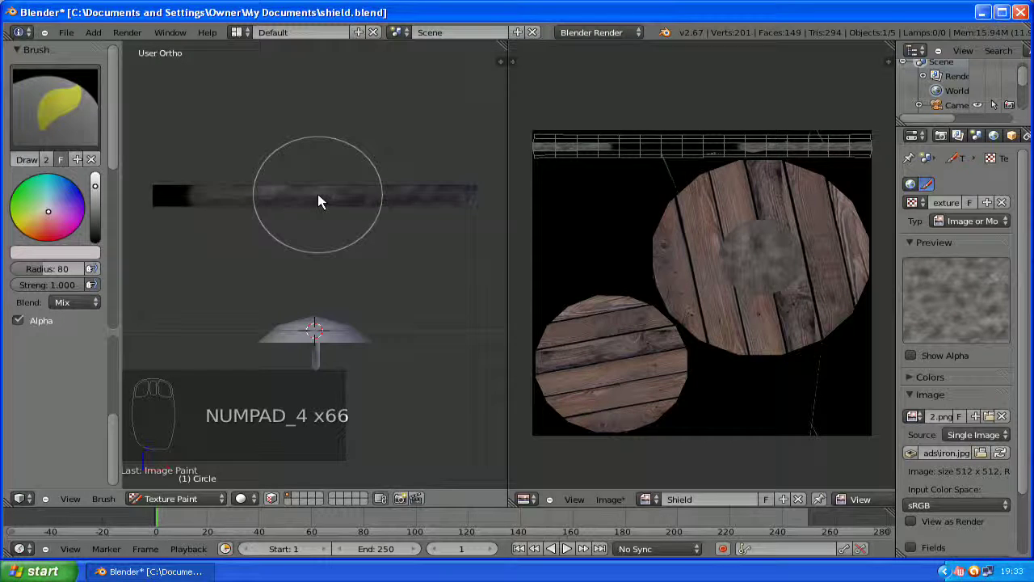
pyautogui.press('KP_4')
pyautogui.press('KP_4')
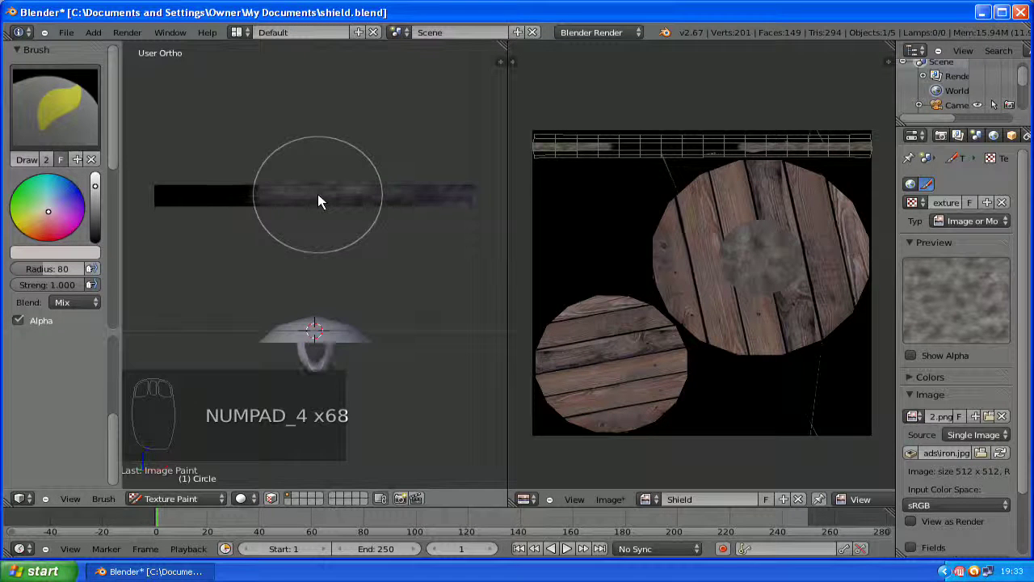
pyautogui.press('KP_4')
pyautogui.press('KP_4')
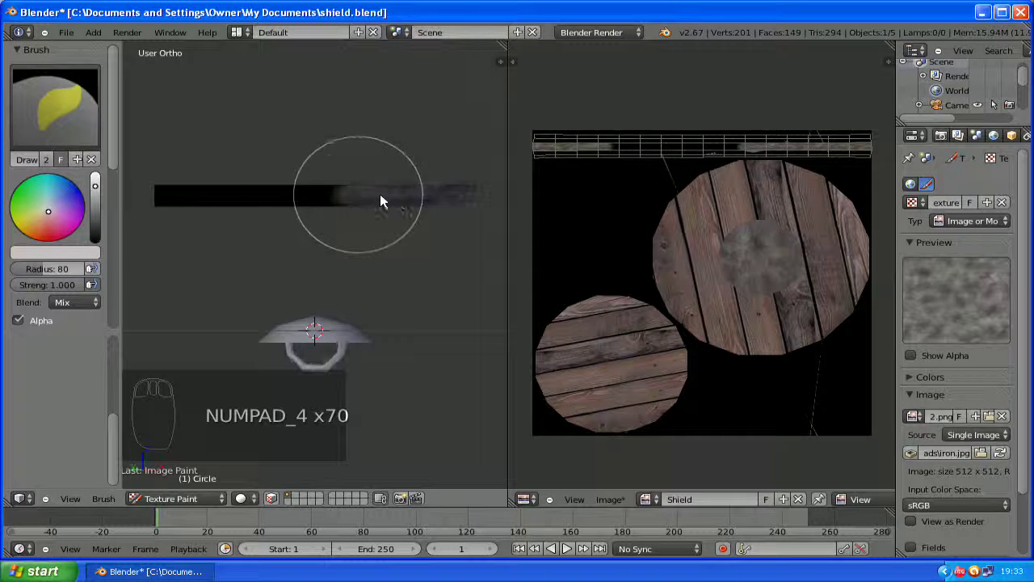
pyautogui.moveTo(342, 203)
pyautogui.mouseDown()
pyautogui.moveTo(173, 201)
pyautogui.moveTo(188, 204)
pyautogui.mouseUp()
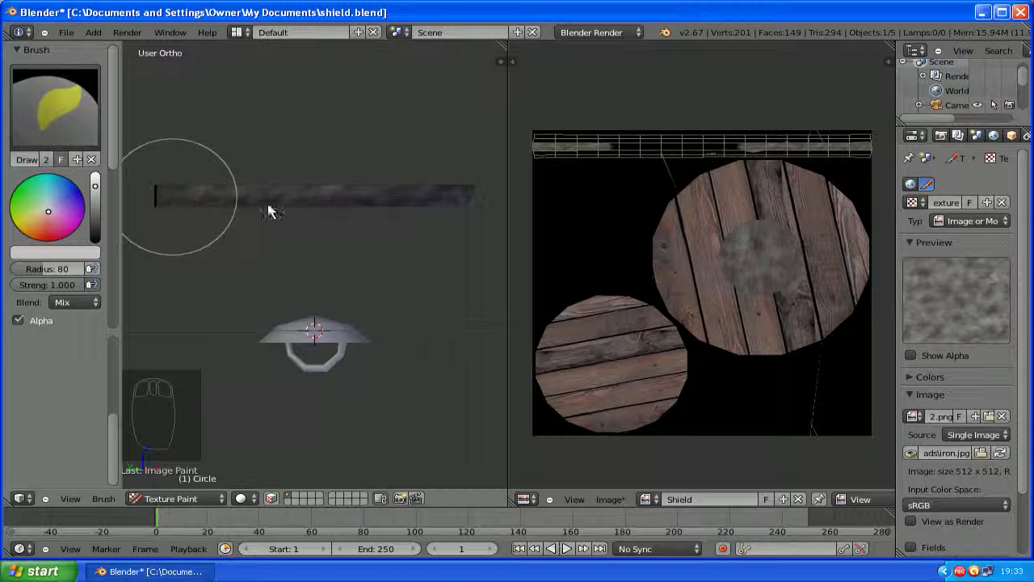
# Paint the iron texture over the last unpainted gap on the rim's outer side.
pyautogui.press('KP_4')
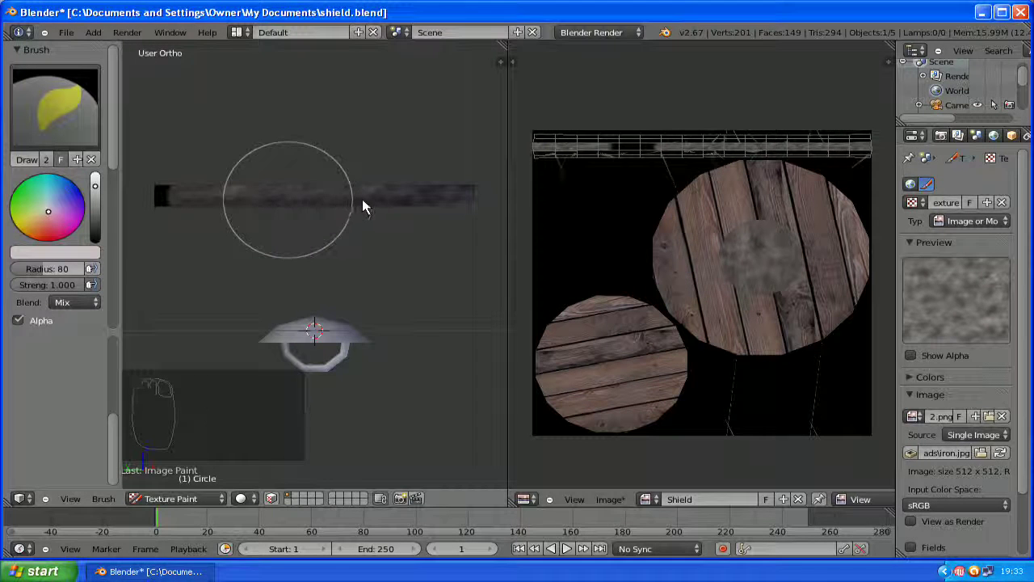
pyautogui.moveTo(362, 201); pyautogui.dragTo(358, 197)
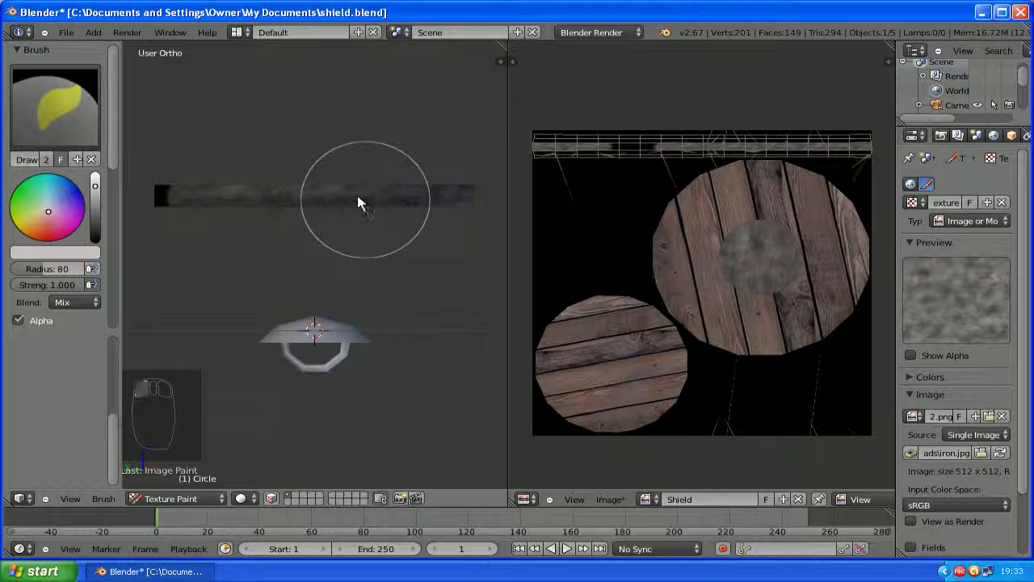
pyautogui.press('KP_4')
pyautogui.press('KP_4')
pyautogui.press('KP_4')
pyautogui.press('KP_4')
pyautogui.press('KP_4')
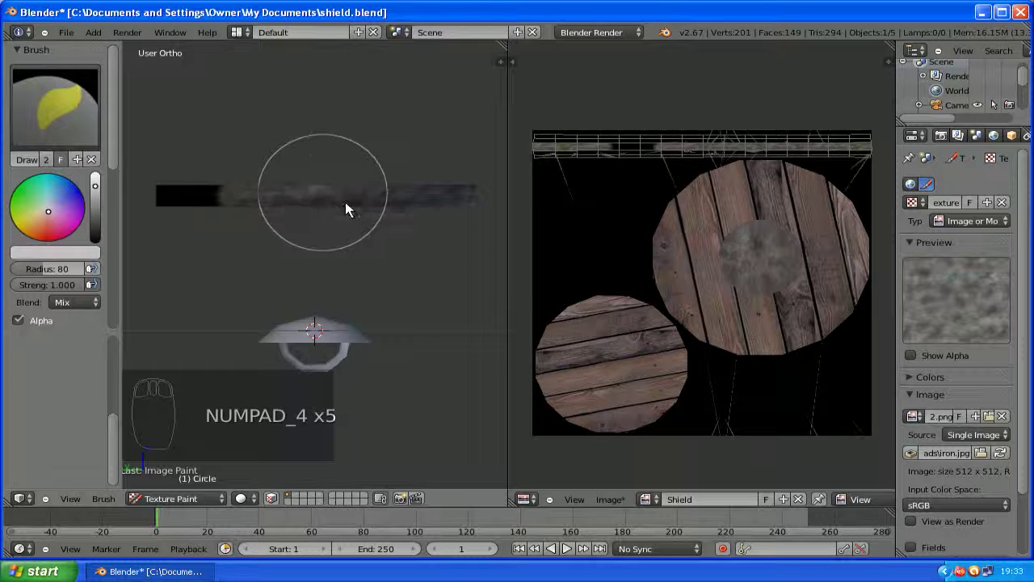
pyautogui.press('KP_4')
pyautogui.moveTo(240, 202); pyautogui.dragTo(183, 202)
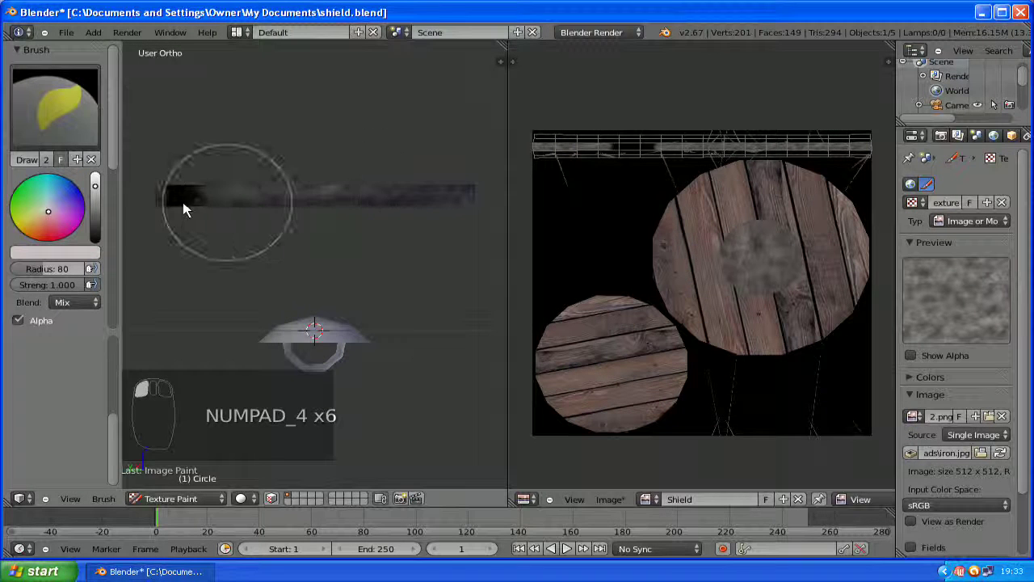
pyautogui.press('KP_4')
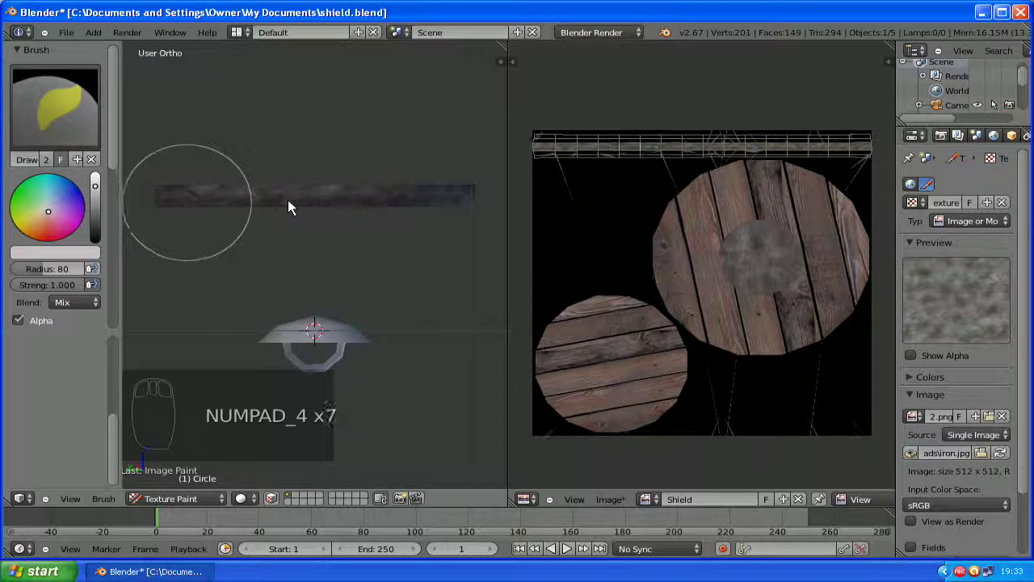
# Brush more iron texture over the already covered outer side of the rim to blend the strokes.
pyautogui.press('KP_4')
pyautogui.press('KP_4')
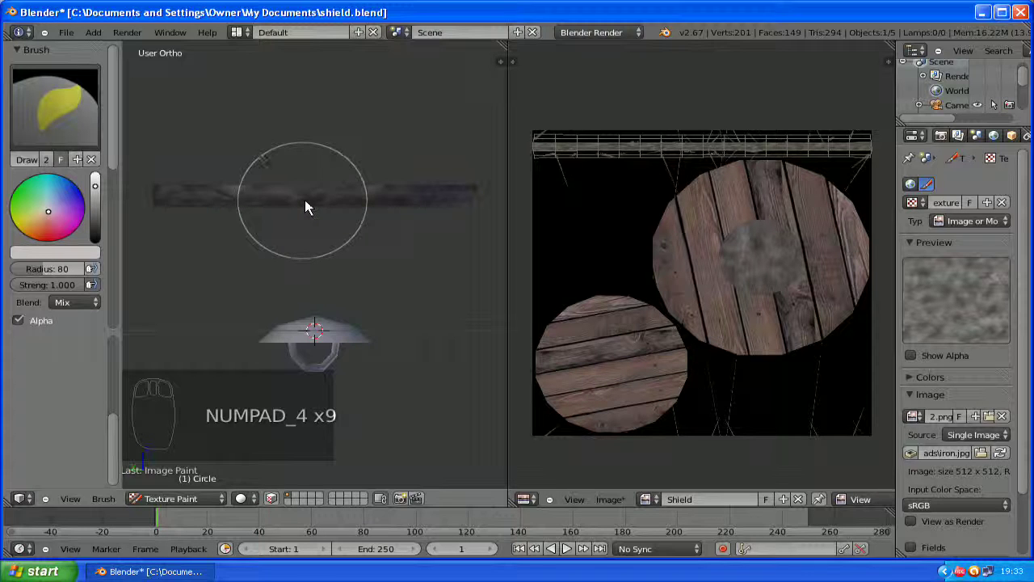
pyautogui.moveTo(238, 198)
pyautogui.mouseDown()
pyautogui.moveTo(215, 202)
pyautogui.moveTo(270, 189)
pyautogui.mouseUp()
pyautogui.press('KP_4')
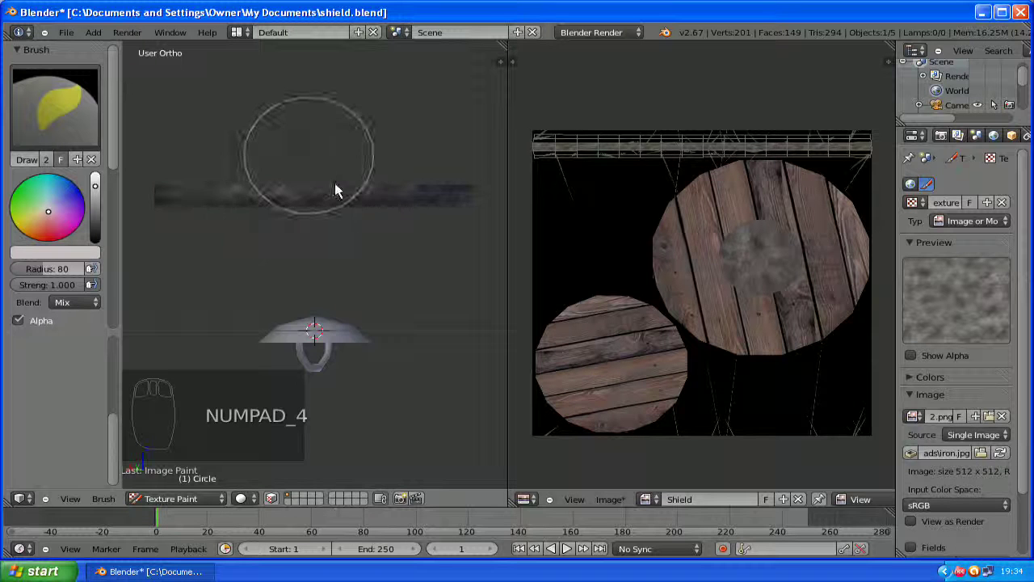
pyautogui.press('KP_4')
pyautogui.moveTo(305, 203); pyautogui.dragTo(370, 195)
pyautogui.press('KP_4')
pyautogui.press('KP_4')
pyautogui.press('KP_4')
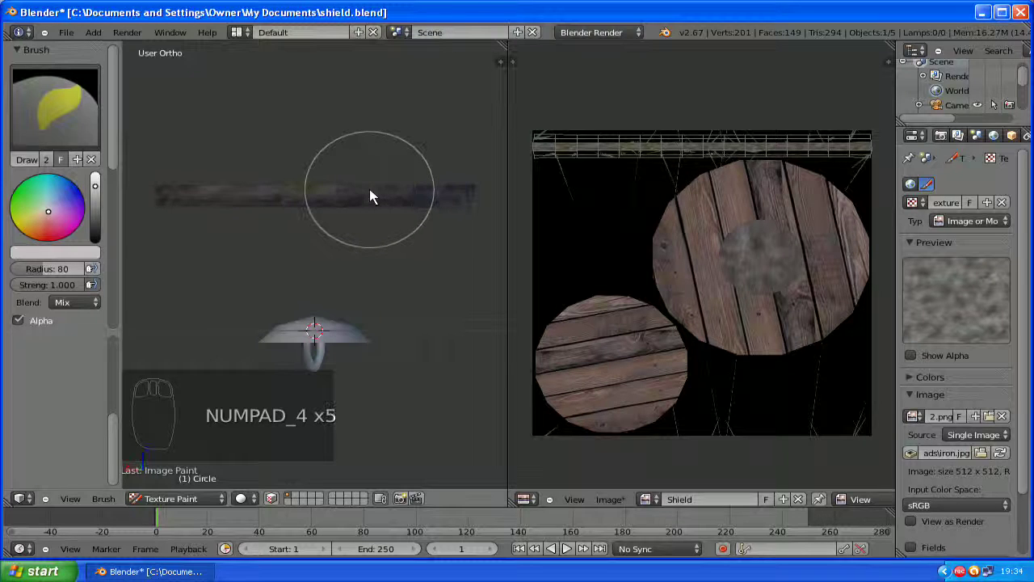
# Go around the rest of the rim's outer side and dab iron texture over the remaining uneven spots.
pyautogui.press('KP_4')
pyautogui.press('KP_4')
pyautogui.press('KP_4')
pyautogui.press('KP_4')
pyautogui.press('KP_4')
pyautogui.press('KP_4')
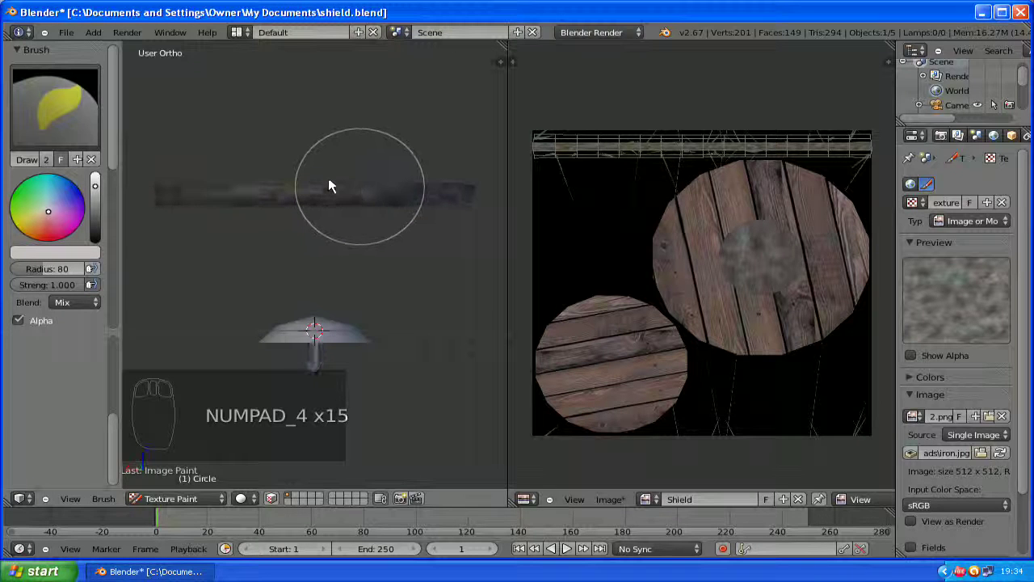
pyautogui.press('KP_4')
pyautogui.press('KP_4')
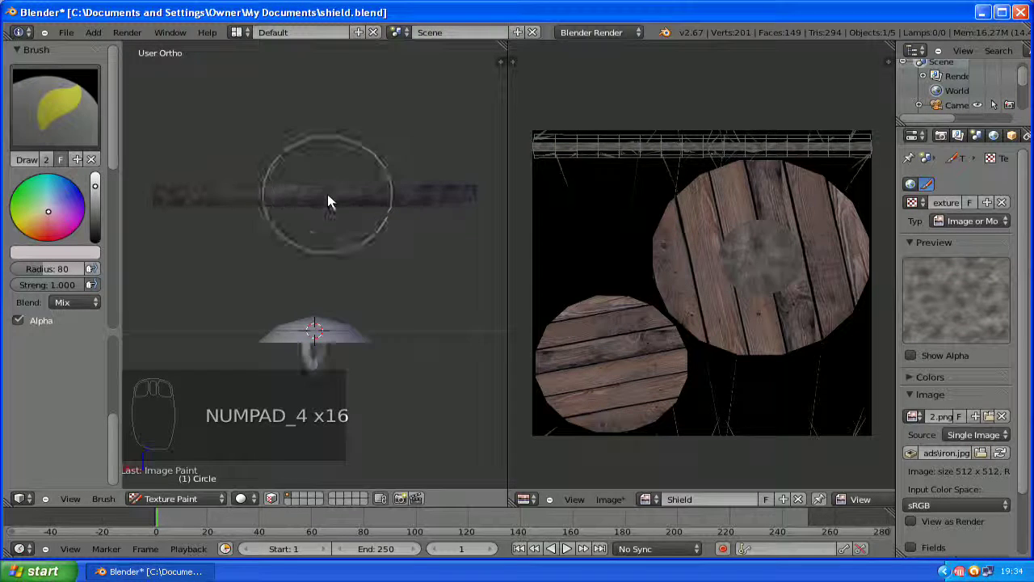
pyautogui.press('KP_4')
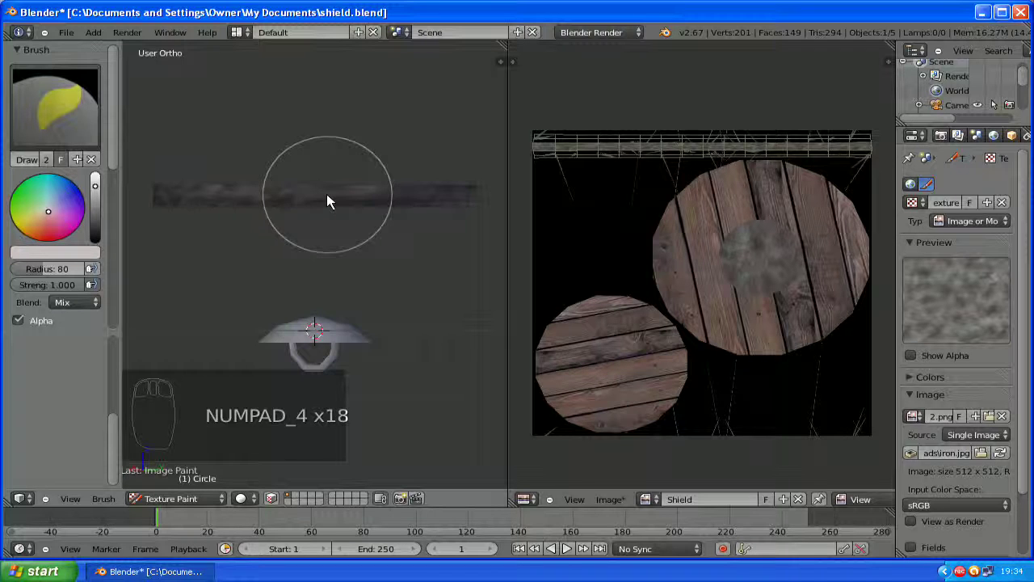
pyautogui.press('KP_4')
pyautogui.press('KP_4')
pyautogui.press('KP_4')
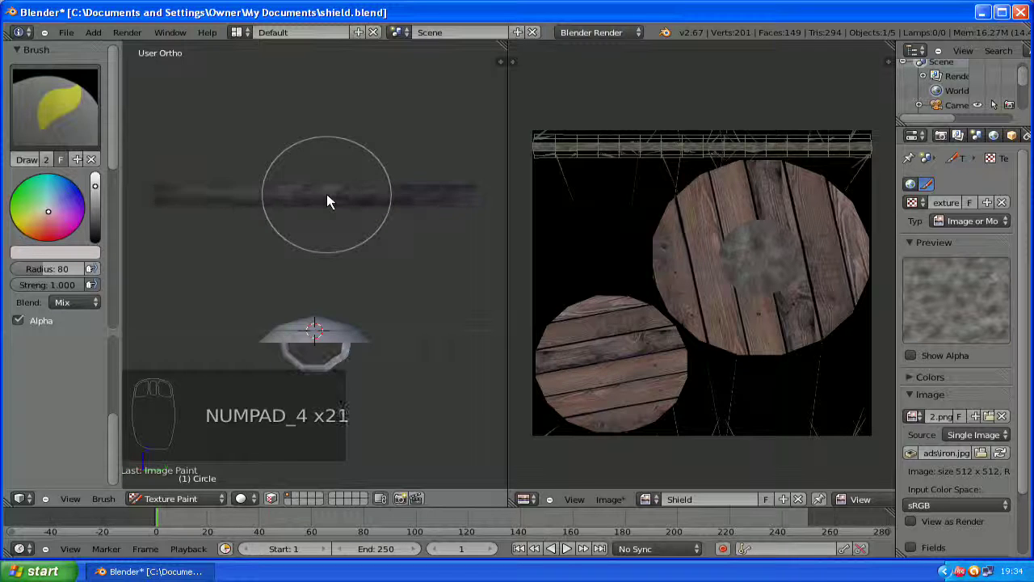
pyautogui.click(347, 197)
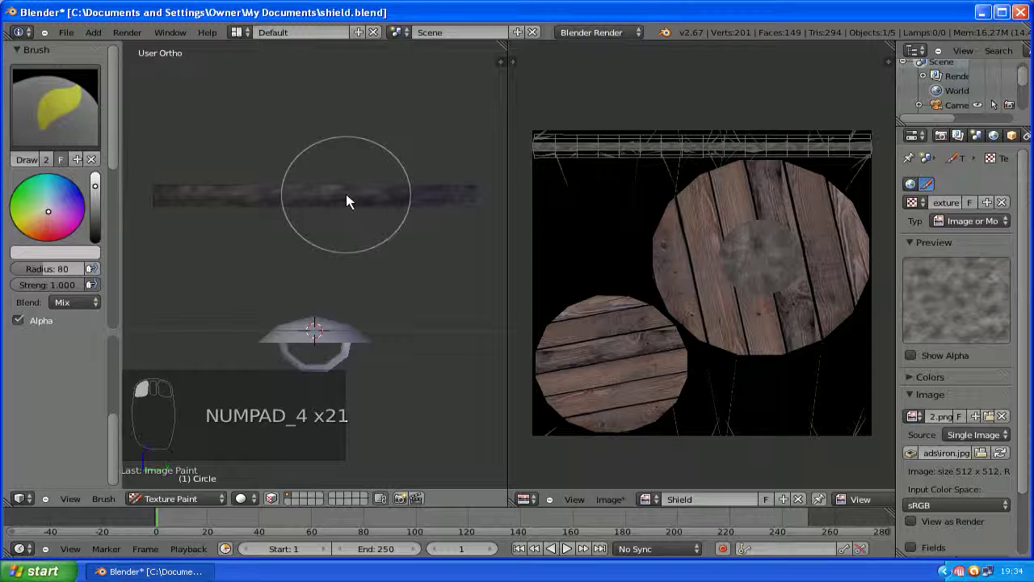
pyautogui.press('KP_4')
pyautogui.press('KP_4')
pyautogui.press('KP_4')
pyautogui.press('KP_4')
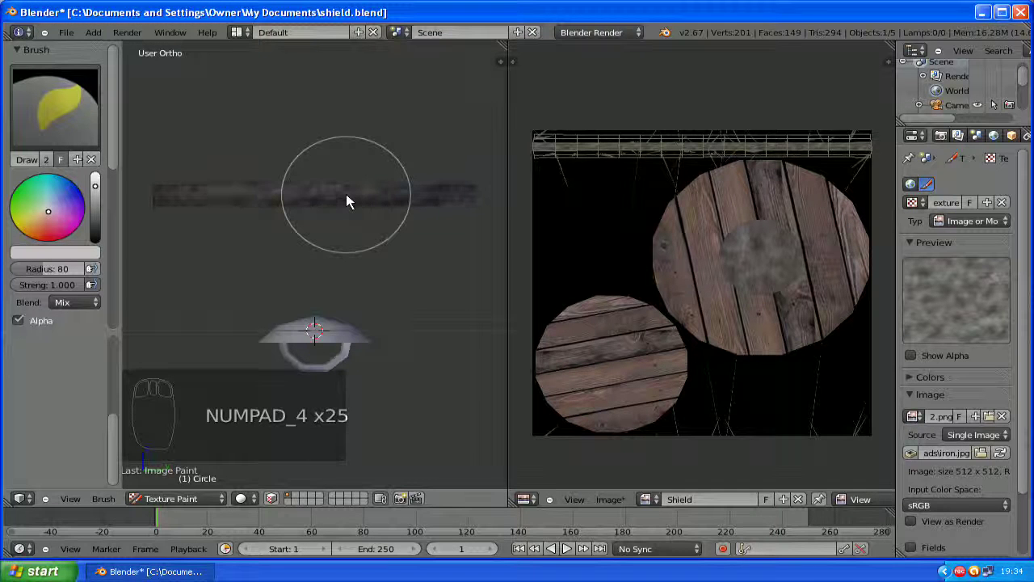
pyautogui.press('KP_4')
pyautogui.press('KP_4')
pyautogui.press('KP_4')
pyautogui.press('KP_4')
pyautogui.press('KP_4')
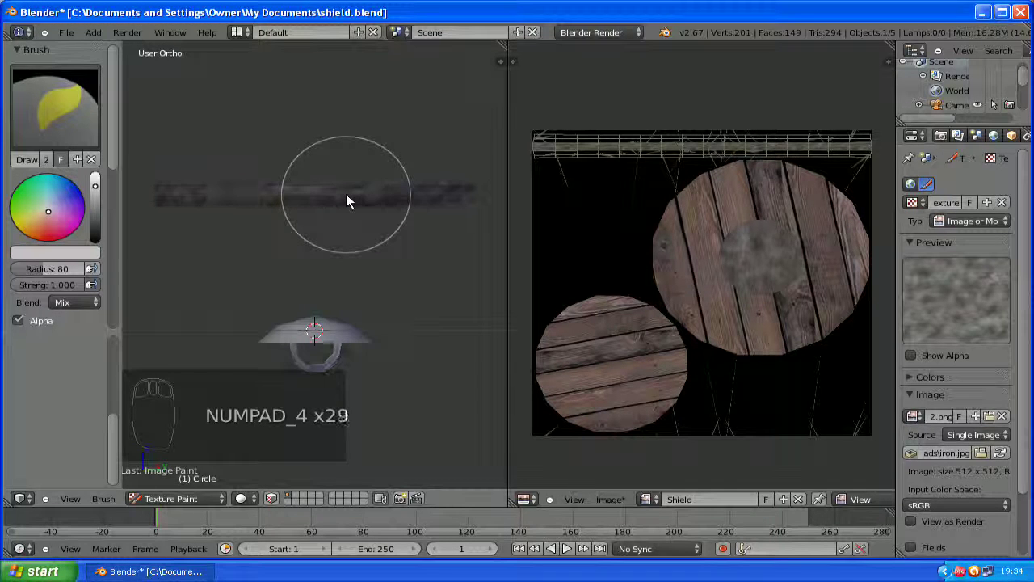
pyautogui.click(315, 202)
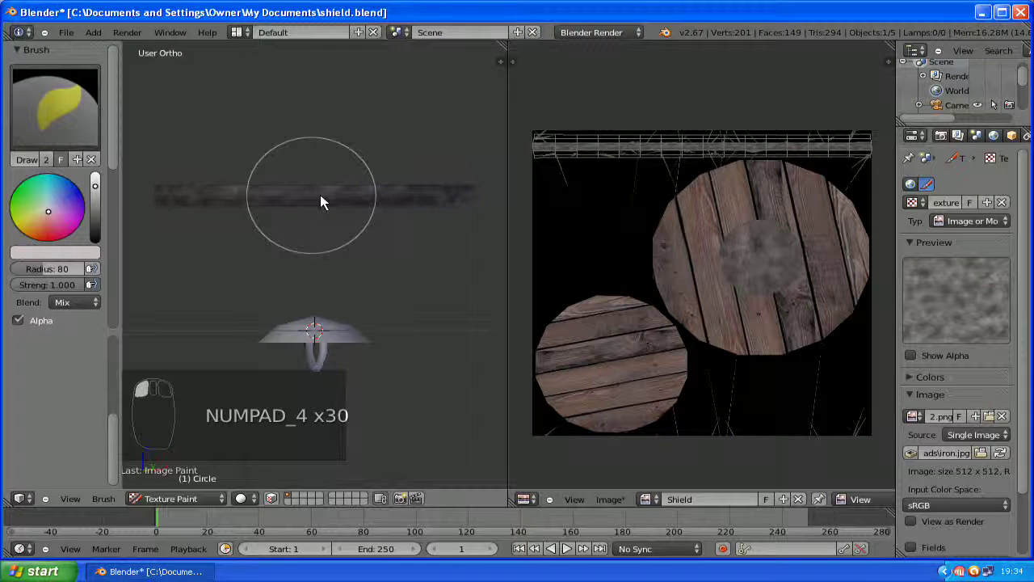
pyautogui.press('KP_4')
pyautogui.press('KP_4')
pyautogui.press('KP_4')
# Paint the iron texture around the rim's whole top edge from the top view and bottom edge from the bottom view.
pyautogui.press('KP_7')
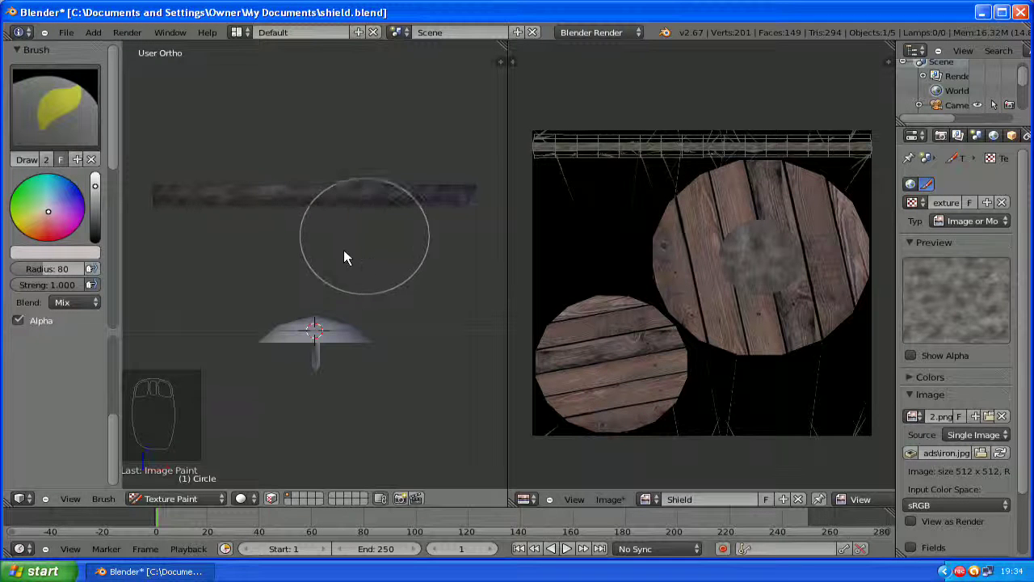
pyautogui.press('KP_7')
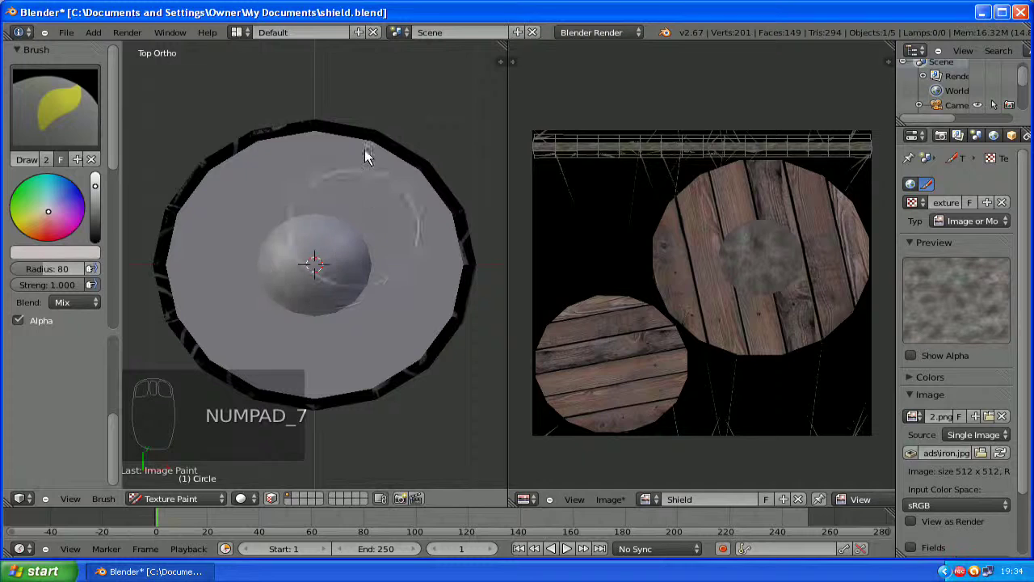
pyautogui.moveTo(305, 134)
pyautogui.mouseDown()
pyautogui.moveTo(247, 138)
pyautogui.moveTo(189, 203)
pyautogui.moveTo(160, 257)
pyautogui.moveTo(245, 381)
pyautogui.moveTo(331, 411)
pyautogui.moveTo(439, 368)
pyautogui.moveTo(474, 312)
pyautogui.moveTo(434, 191)
pyautogui.moveTo(359, 144)
pyautogui.moveTo(360, 131)
pyautogui.mouseUp()
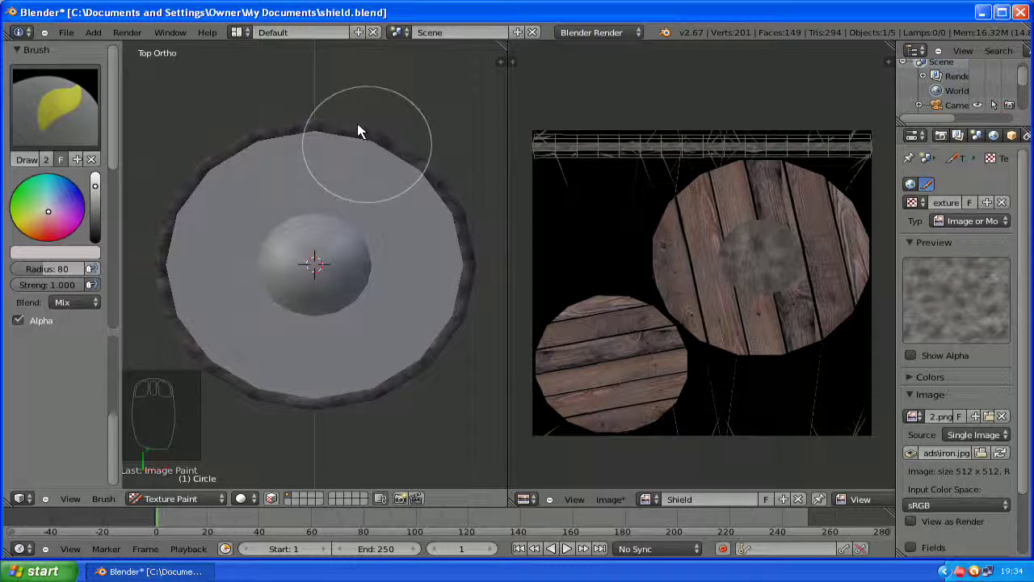
pyautogui.press('ctrl+KP_7')
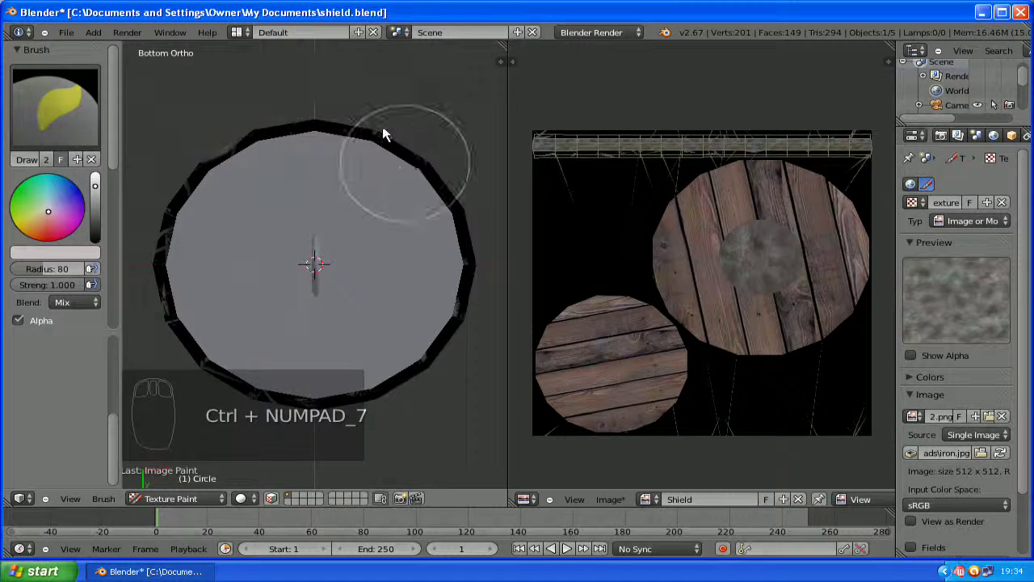
pyautogui.moveTo(383, 134)
pyautogui.mouseDown()
pyautogui.moveTo(215, 157)
pyautogui.moveTo(180, 203)
pyautogui.moveTo(194, 351)
pyautogui.moveTo(260, 394)
pyautogui.moveTo(392, 397)
pyautogui.moveTo(460, 261)
pyautogui.moveTo(455, 208)
pyautogui.moveTo(414, 168)
pyautogui.moveTo(414, 144)
pyautogui.moveTo(466, 136)
pyautogui.moveTo(441, 207)
pyautogui.moveTo(402, 237)
pyautogui.mouseUp()
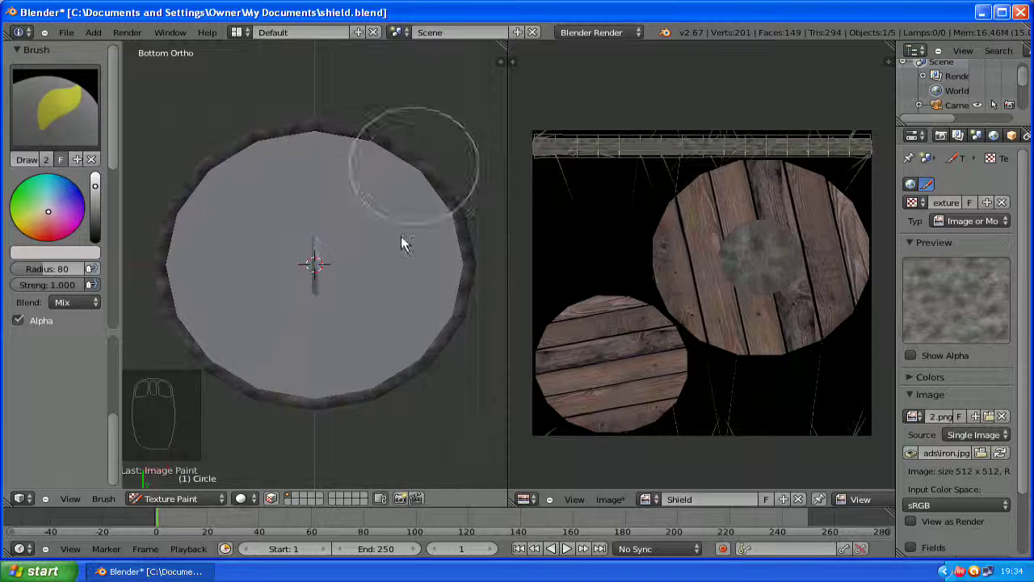
# Paint the iron texture along the first sections of the rim's black inner side from a tilted angle below.
pyautogui.moveTo(397, 238); pyautogui.dragTo(473, 332, button='middle')
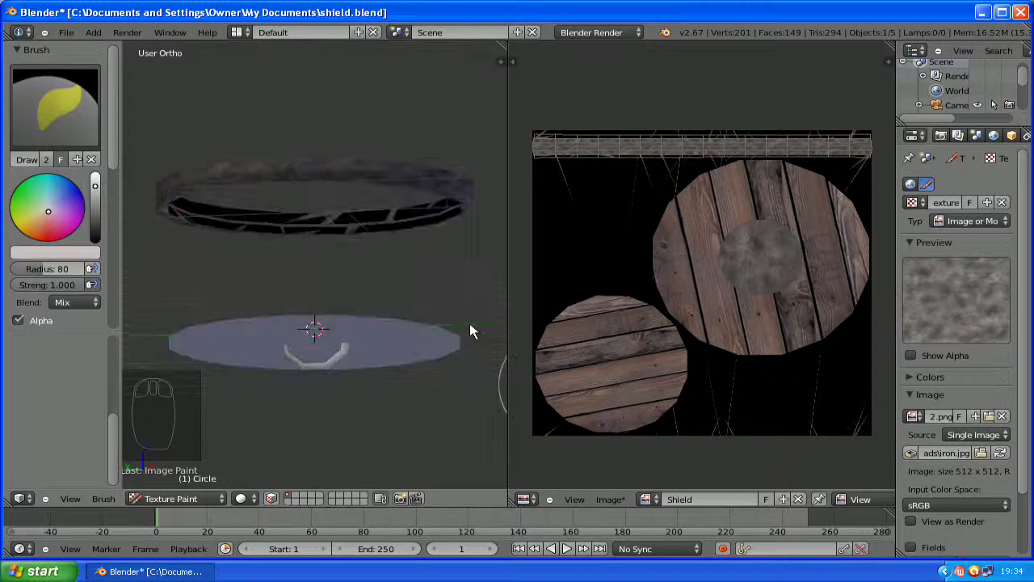
pyautogui.moveTo(386, 240)
pyautogui.mouseDown()
pyautogui.moveTo(331, 221)
pyautogui.moveTo(225, 219)
pyautogui.moveTo(418, 220)
pyautogui.mouseUp()
pyautogui.moveTo(418, 220); pyautogui.dragTo(451, 215, button='middle')
pyautogui.moveTo(450, 215); pyautogui.dragTo(235, 223)
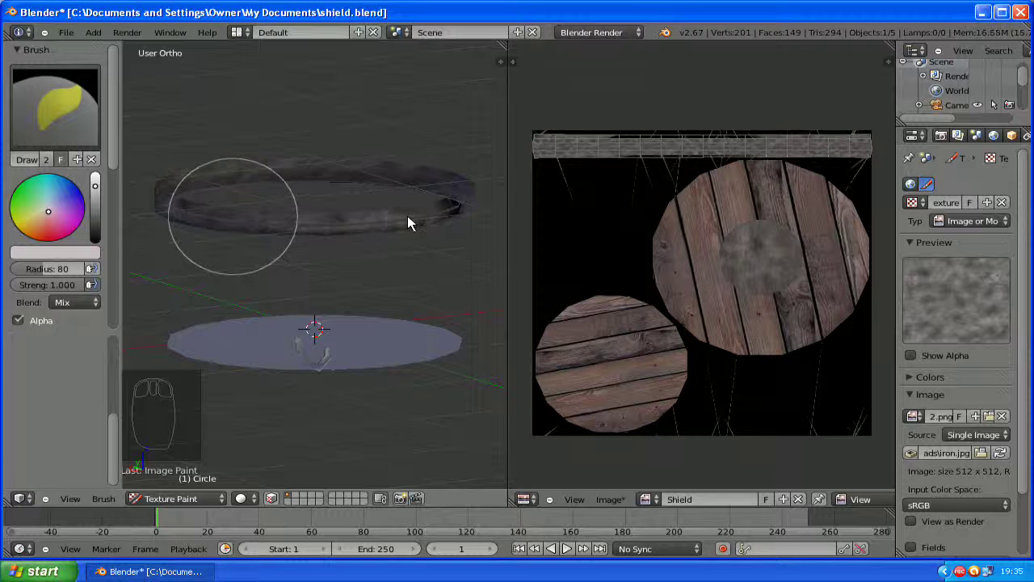
pyautogui.moveTo(433, 216)
pyautogui.mouseDown(button='middle')
pyautogui.moveTo(536, 224)
pyautogui.moveTo(354, 224)
pyautogui.mouseUp(button='middle')
pyautogui.moveTo(353, 224); pyautogui.dragTo(248, 232)
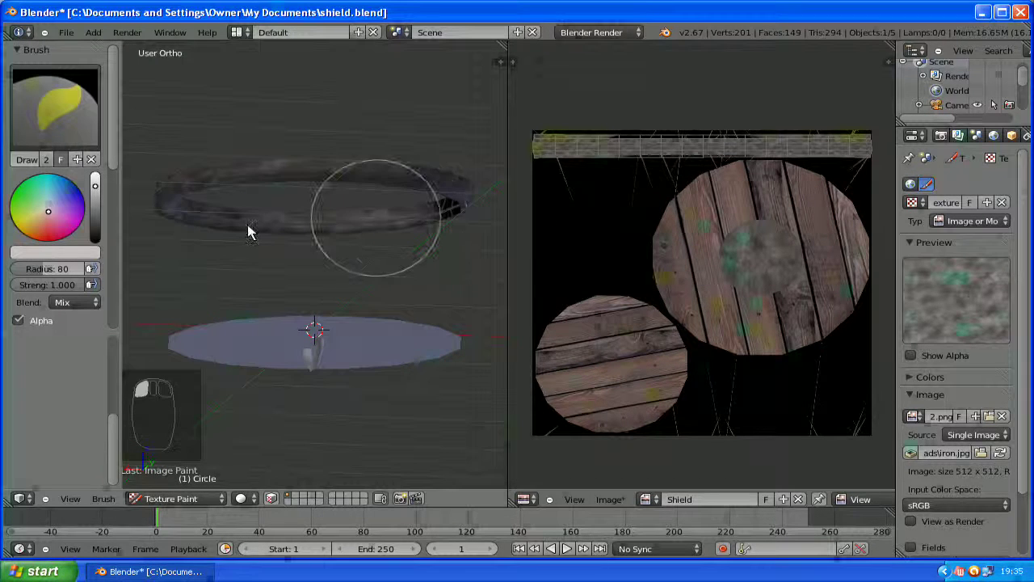
pyautogui.moveTo(378, 241); pyautogui.dragTo(440, 230)
# Cover the remaining black sections of the rim's inner side with the iron texture, turning the rim between strokes.
pyautogui.moveTo(477, 218)
pyautogui.mouseDown(button='middle')
pyautogui.moveTo(485, 215)
pyautogui.moveTo(340, 207)
pyautogui.mouseUp(button='middle')
pyautogui.moveTo(433, 233)
pyautogui.mouseDown(button='middle')
pyautogui.moveTo(505, 221)
pyautogui.moveTo(455, 219)
pyautogui.mouseUp(button='middle')
pyautogui.moveTo(392, 234)
pyautogui.mouseDown()
pyautogui.moveTo(346, 250)
pyautogui.moveTo(219, 226)
pyautogui.mouseUp()
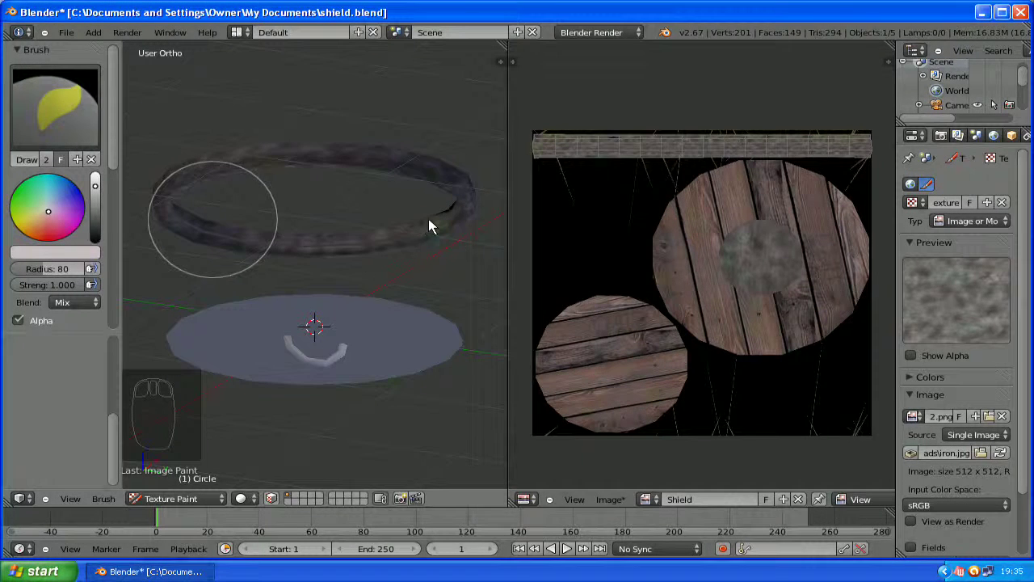
pyautogui.moveTo(432, 226)
pyautogui.mouseDown(button='middle')
pyautogui.moveTo(536, 224)
pyautogui.moveTo(564, 240)
pyautogui.moveTo(370, 209)
pyautogui.mouseUp(button='middle')
pyautogui.moveTo(311, 215)
pyautogui.mouseDown()
pyautogui.moveTo(263, 215)
pyautogui.moveTo(330, 232)
pyautogui.mouseUp()
pyautogui.moveTo(335, 281); pyautogui.dragTo(323, 324)
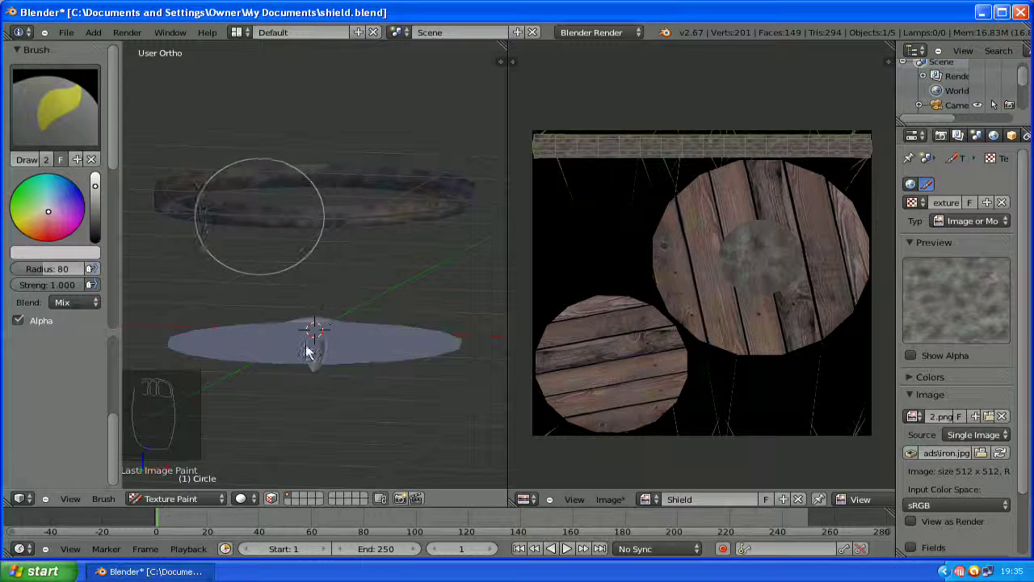
# Return the painted rim to Object Mode and move it -1 along the global Z axis back onto the shield.
pyautogui.moveTo(312, 346)
pyautogui.mouseDown(button='middle')
pyautogui.moveTo(306, 395)
pyautogui.moveTo(312, 311)
pyautogui.mouseUp(button='middle')
pyautogui.scroll(1, 306, 387)
pyautogui.scroll(2, 312, 305)
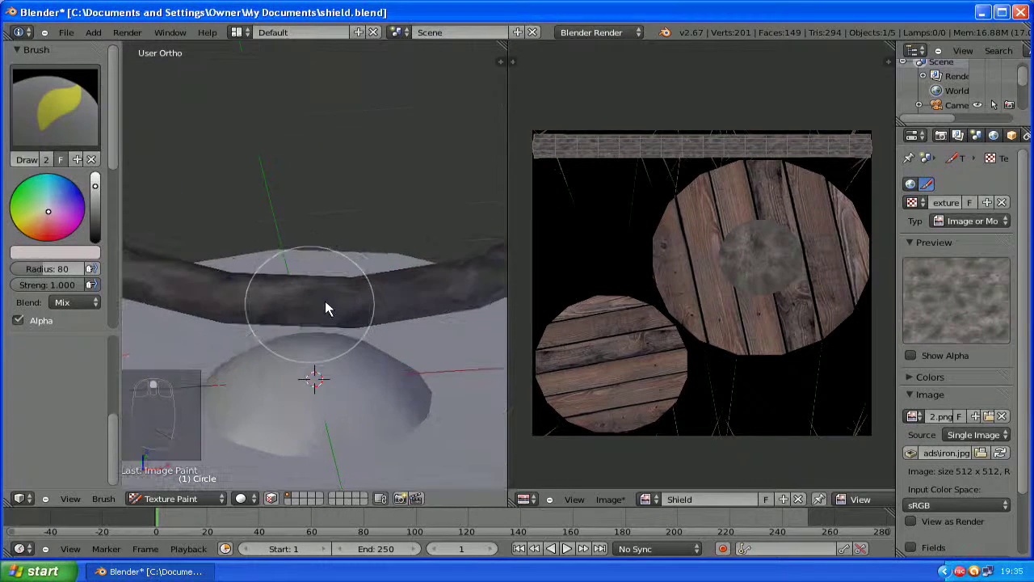
pyautogui.moveTo(320, 327); pyautogui.dragTo(313, 329, button='middle')
pyautogui.scroll(-4, 314, 328)
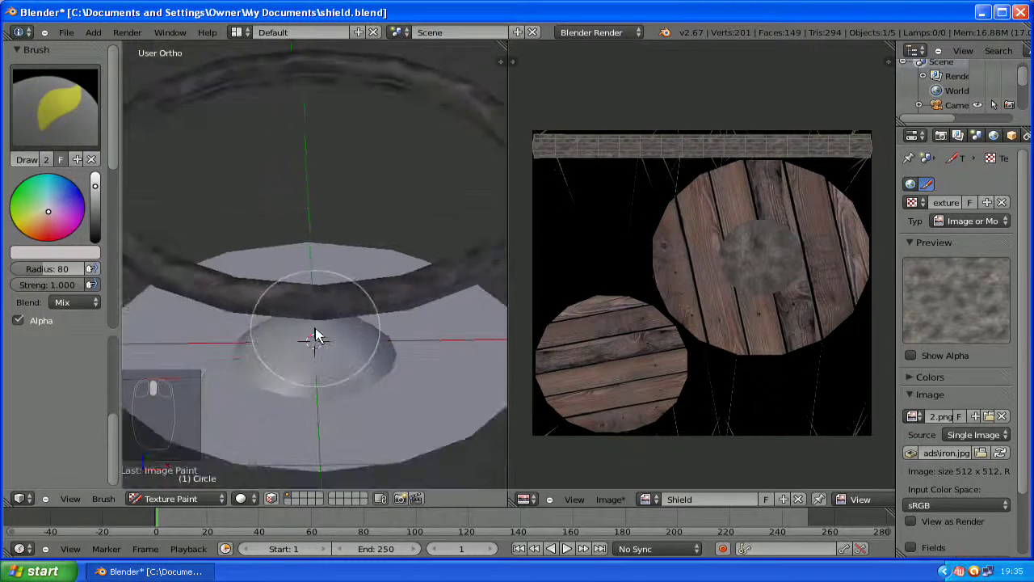
pyautogui.click(186, 498)
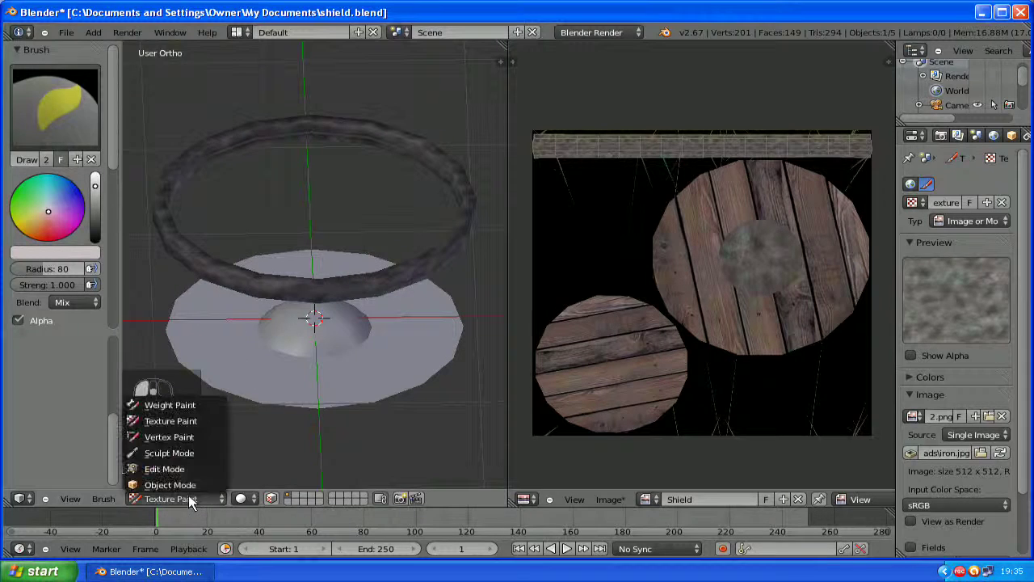
pyautogui.press('Return')
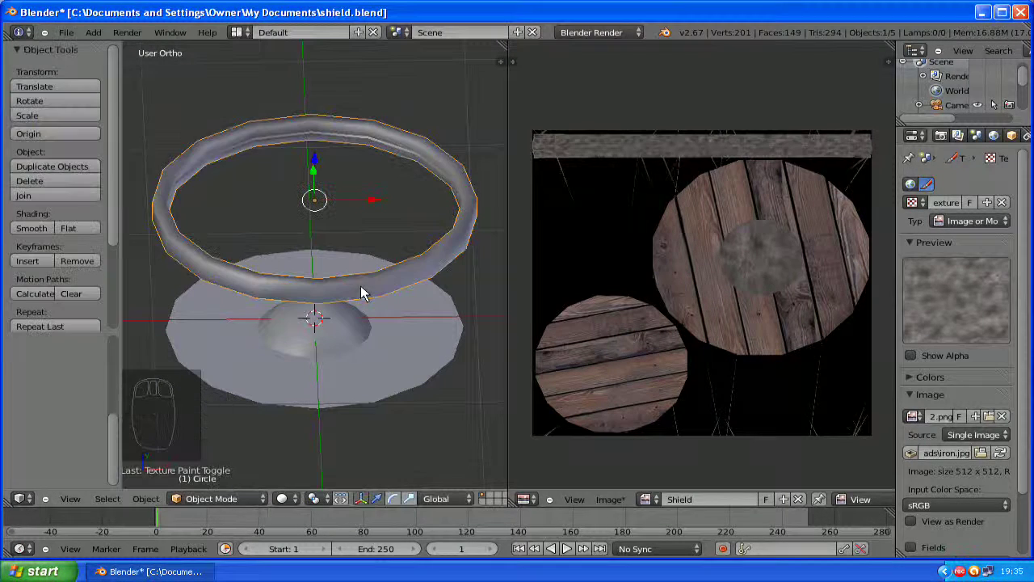
pyautogui.write('g')
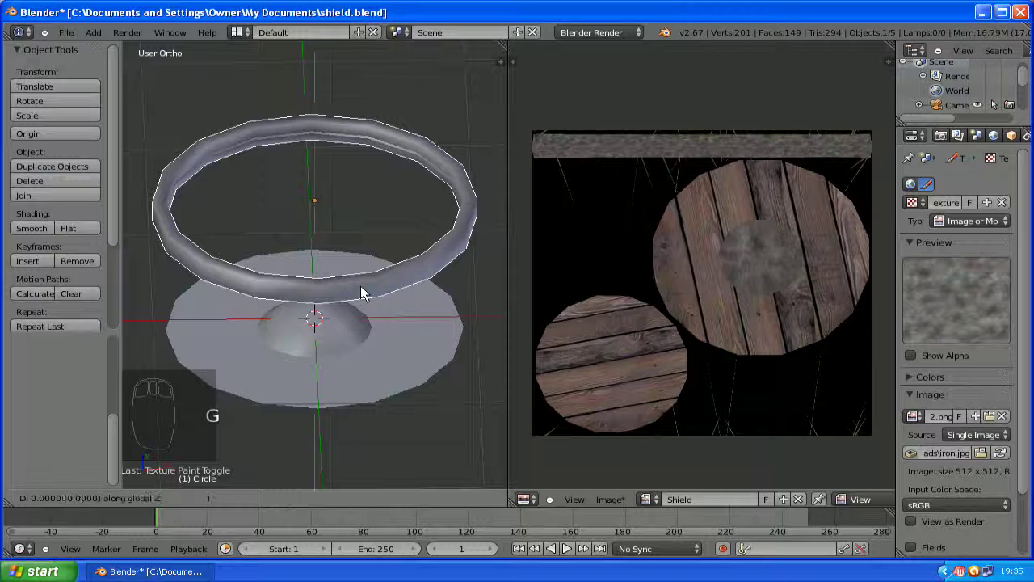
pyautogui.write('z-1')
pyautogui.click(321, 368)
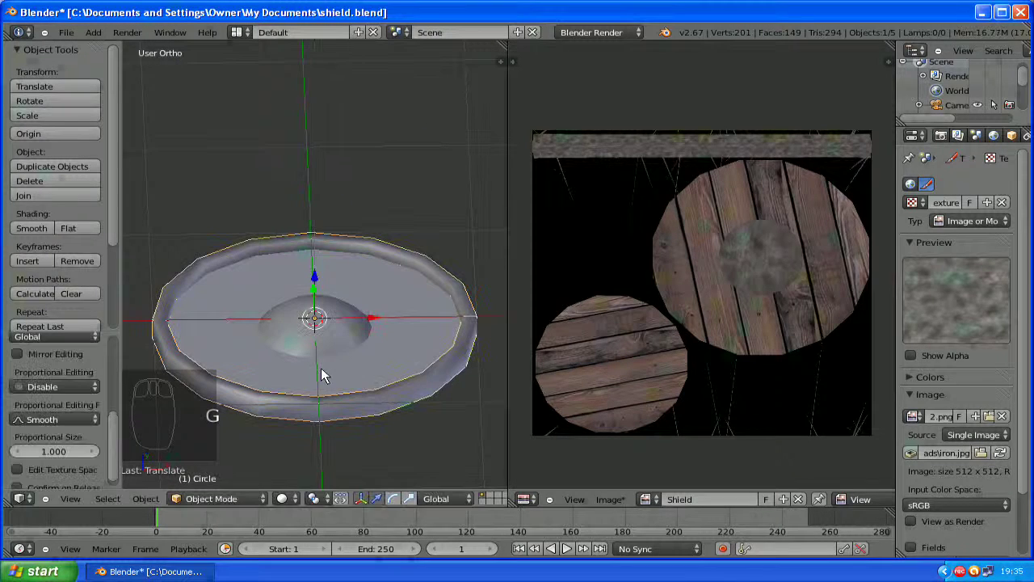
# Select the handle on the back of the shield and move it along the Z axis clear of the other parts.
pyautogui.moveTo(311, 265)
pyautogui.mouseDown(button='middle')
pyautogui.moveTo(335, 134)
pyautogui.moveTo(353, 170)
pyautogui.moveTo(319, 277)
pyautogui.mouseUp(button='middle')
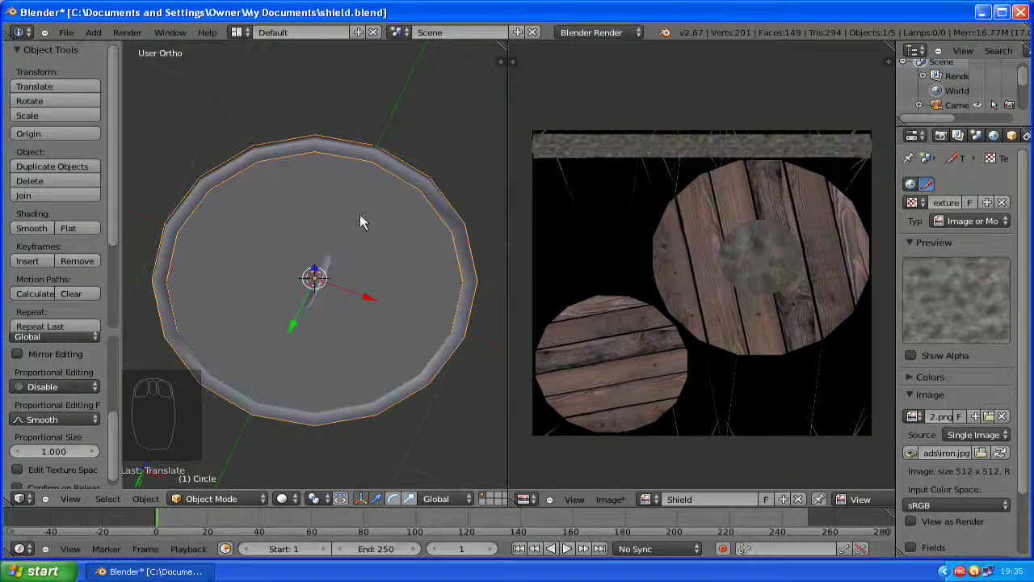
pyautogui.moveTo(361, 222); pyautogui.dragTo(336, 343, button='middle')
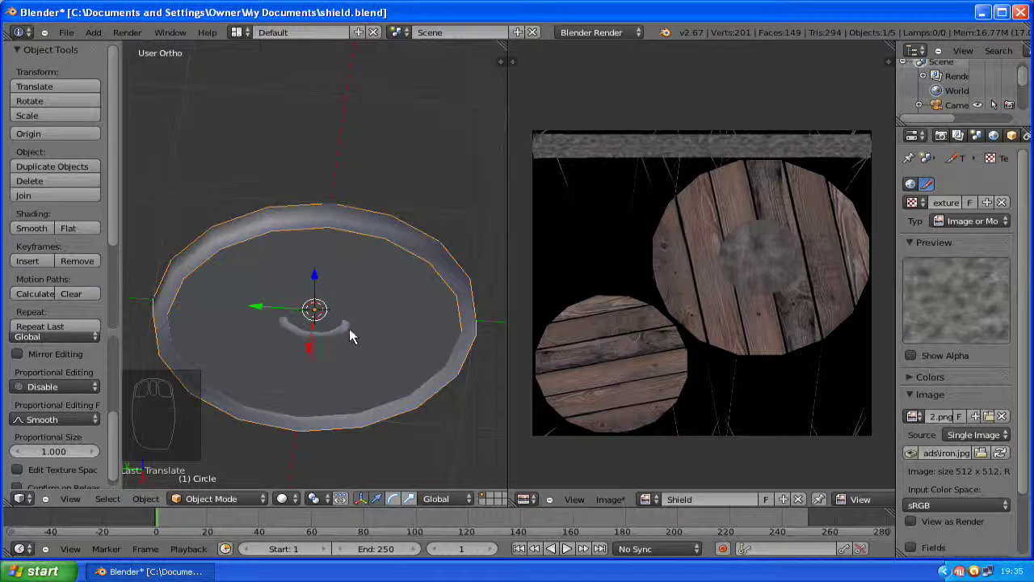
pyautogui.rightClick(339, 340)
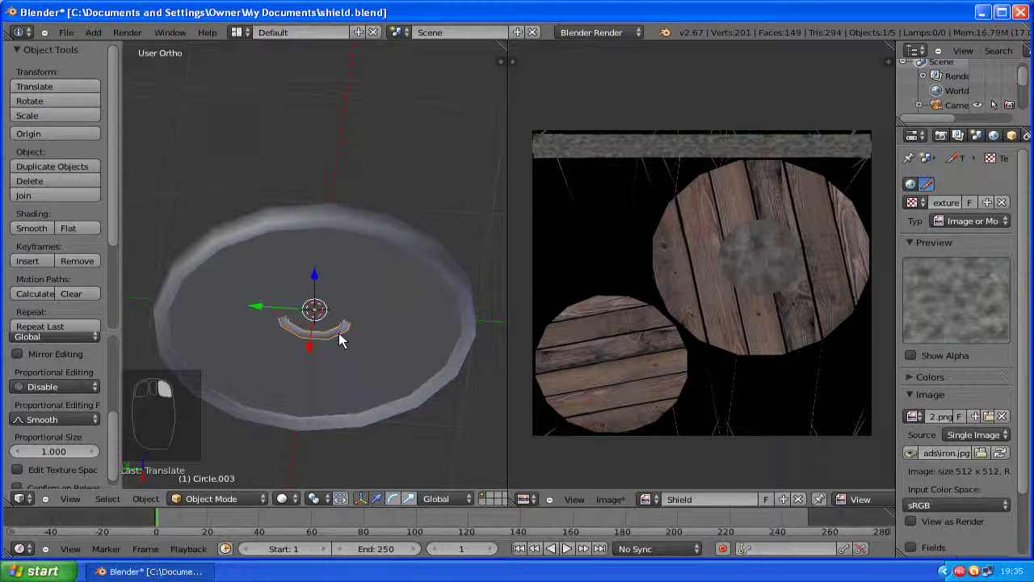
pyautogui.press('g')
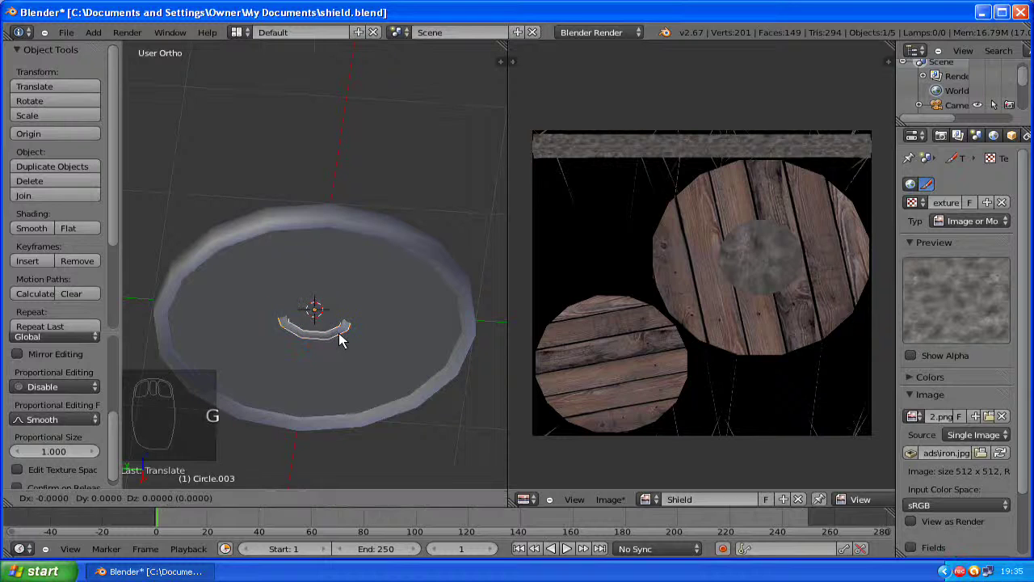
pyautogui.press('z')
pyautogui.click(370, 253)
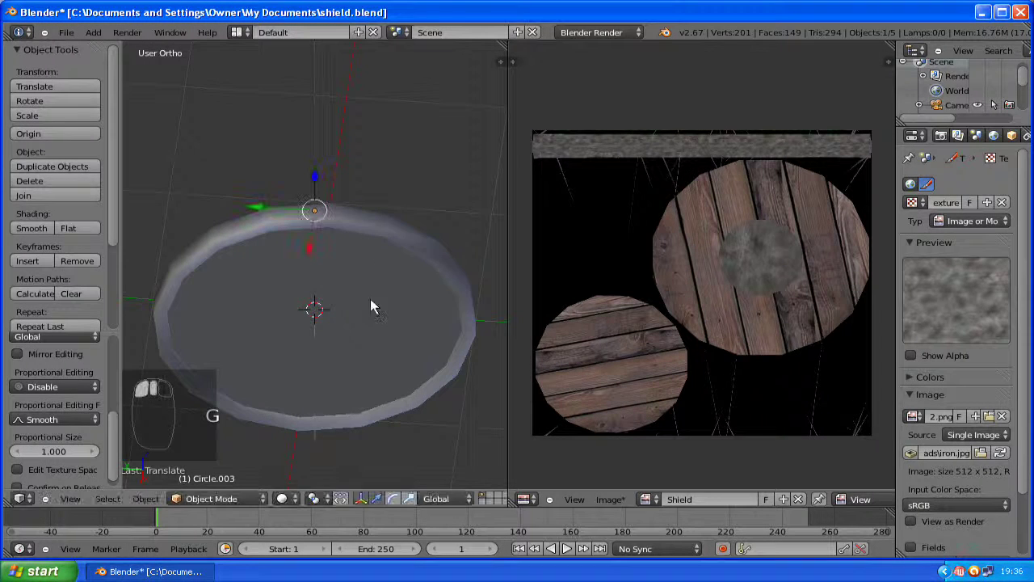
# Switch the handle to Texture Paint mode and paint the iron texture over its flat, U-shaped side.
pyautogui.moveTo(370, 299)
pyautogui.mouseDown(button='middle')
pyautogui.moveTo(384, 328)
pyautogui.moveTo(375, 314)
pyautogui.mouseUp(button='middle')
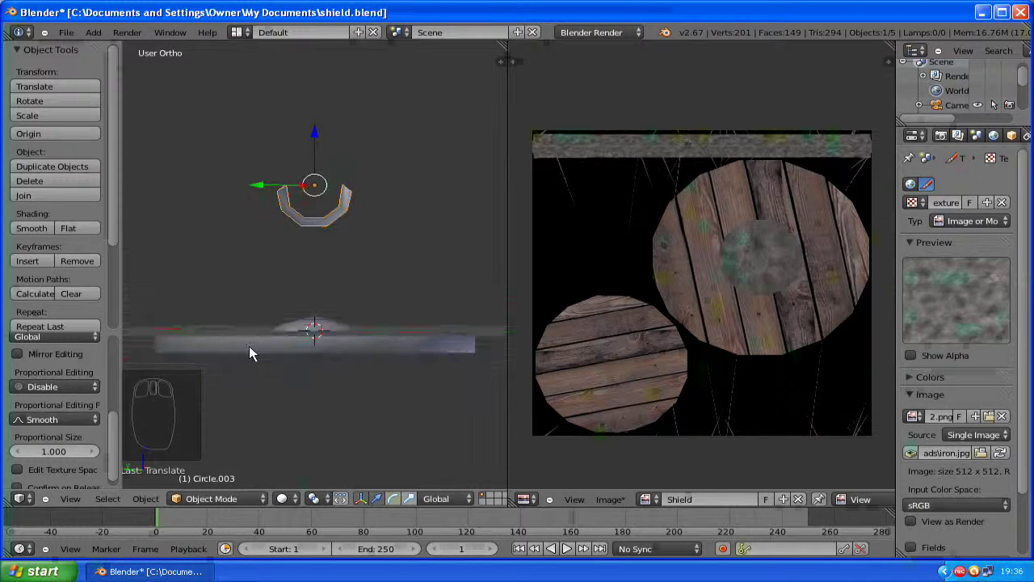
pyautogui.click(220, 499)
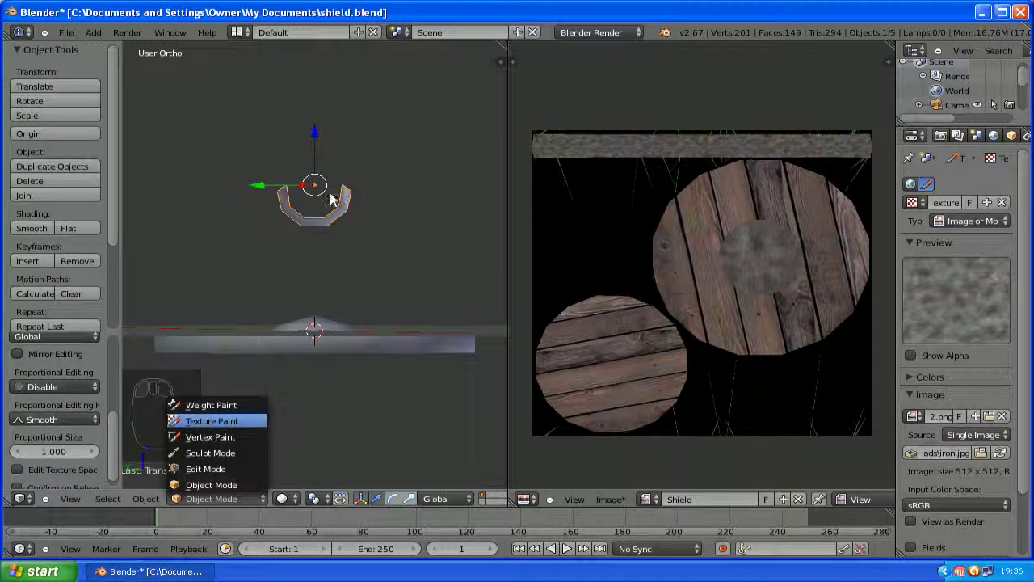
pyautogui.press('Return')
pyautogui.scroll(1, 335, 222)
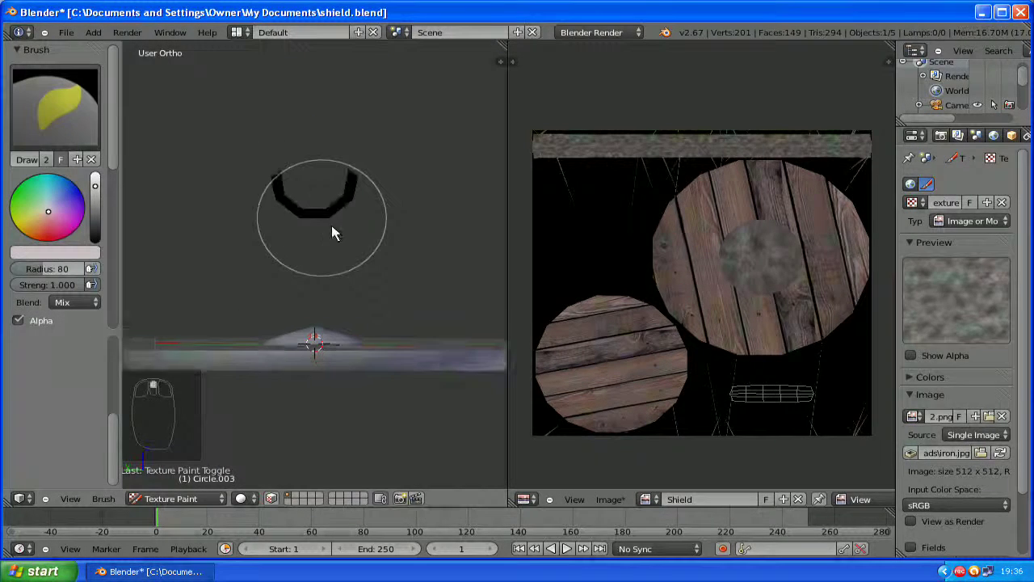
pyautogui.moveTo(340, 300); pyautogui.dragTo(352, 226, button='middle')
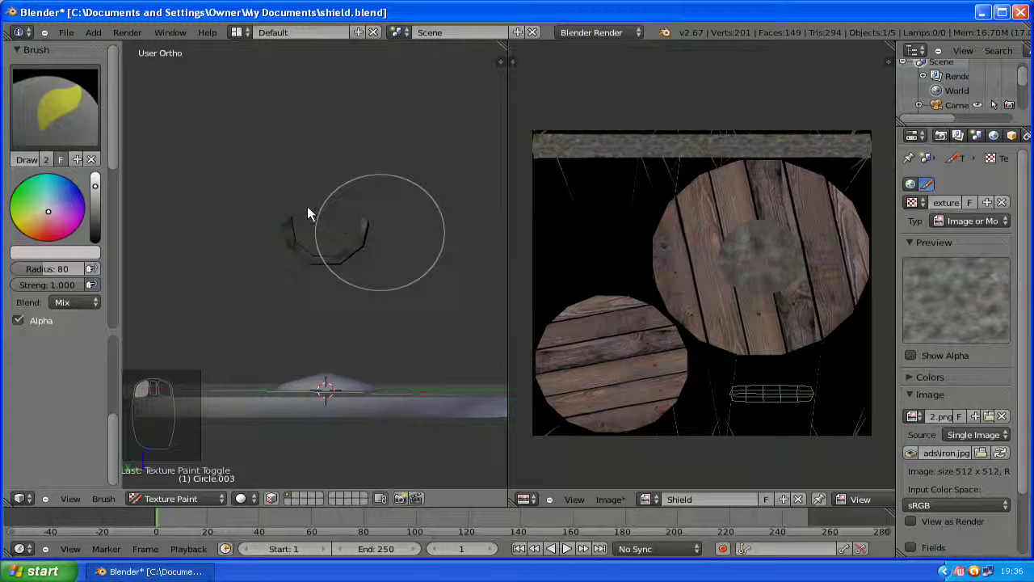
pyautogui.click(267, 203)
# Paint the iron texture on the handle seen edge-on, from a tilted angle and from directly above the dome.
pyautogui.moveTo(268, 203)
pyautogui.mouseDown(button='middle')
pyautogui.moveTo(221, 178)
pyautogui.moveTo(135, 175)
pyautogui.moveTo(377, 215)
pyautogui.moveTo(393, 231)
pyautogui.moveTo(219, 240)
pyautogui.moveTo(227, 232)
pyautogui.moveTo(321, 263)
pyautogui.moveTo(361, 235)
pyautogui.moveTo(240, 215)
pyautogui.mouseUp(button='middle')
pyautogui.moveTo(143, 185)
pyautogui.mouseDown(button='middle')
pyautogui.moveTo(127, 157)
pyautogui.moveTo(376, 270)
pyautogui.moveTo(170, 234)
pyautogui.moveTo(150, 257)
pyautogui.moveTo(200, 268)
pyautogui.moveTo(301, 249)
pyautogui.mouseUp(button='middle')
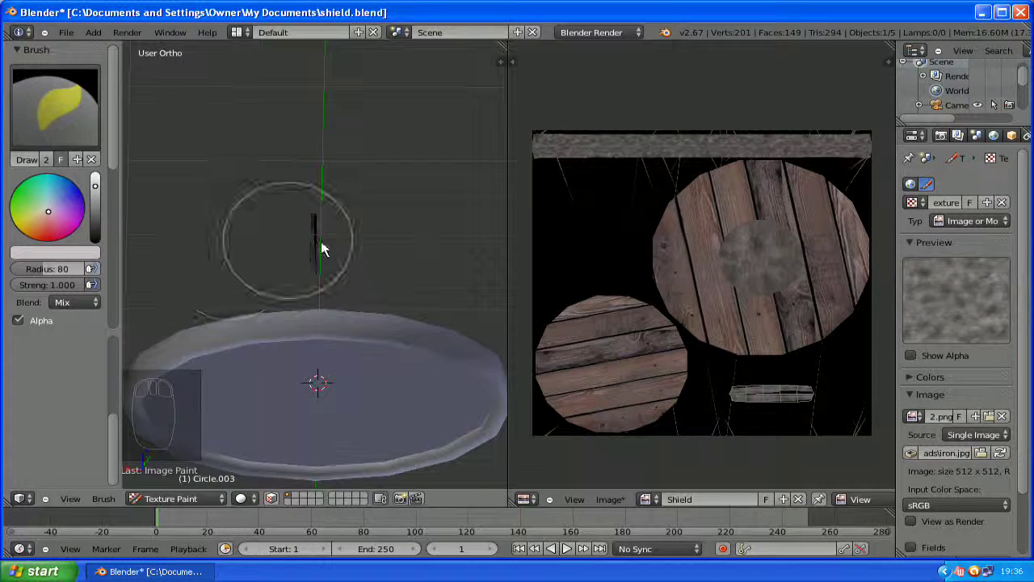
pyautogui.moveTo(320, 242)
pyautogui.mouseDown()
pyautogui.moveTo(304, 281)
pyautogui.moveTo(345, 265)
pyautogui.mouseUp()
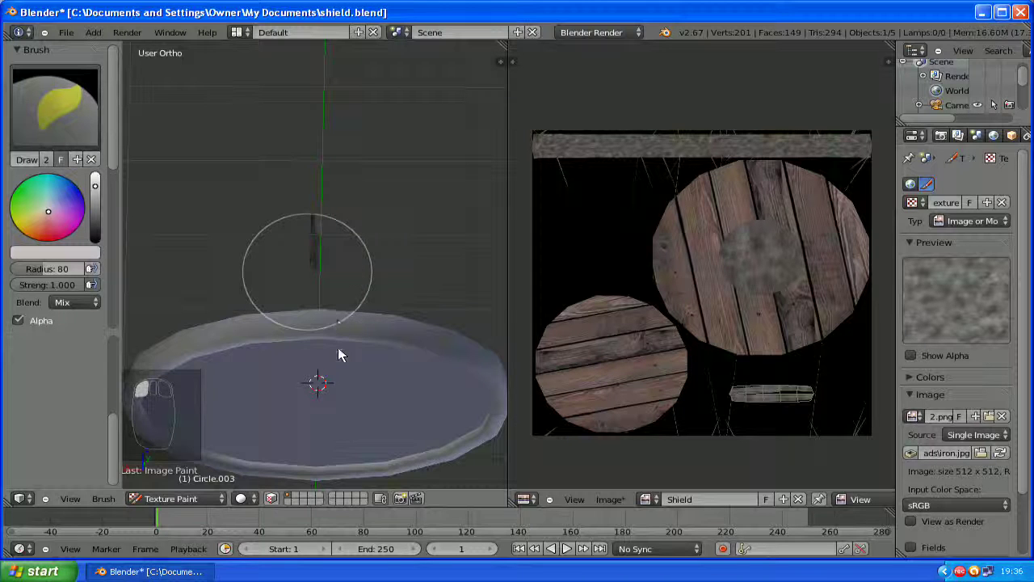
pyautogui.moveTo(337, 397)
pyautogui.mouseDown(button='middle')
pyautogui.moveTo(354, 231)
pyautogui.moveTo(351, 418)
pyautogui.moveTo(315, 230)
pyautogui.mouseUp(button='middle')
pyautogui.moveTo(316, 230); pyautogui.dragTo(343, 179)
pyautogui.moveTo(283, 211); pyautogui.dragTo(283, 212)
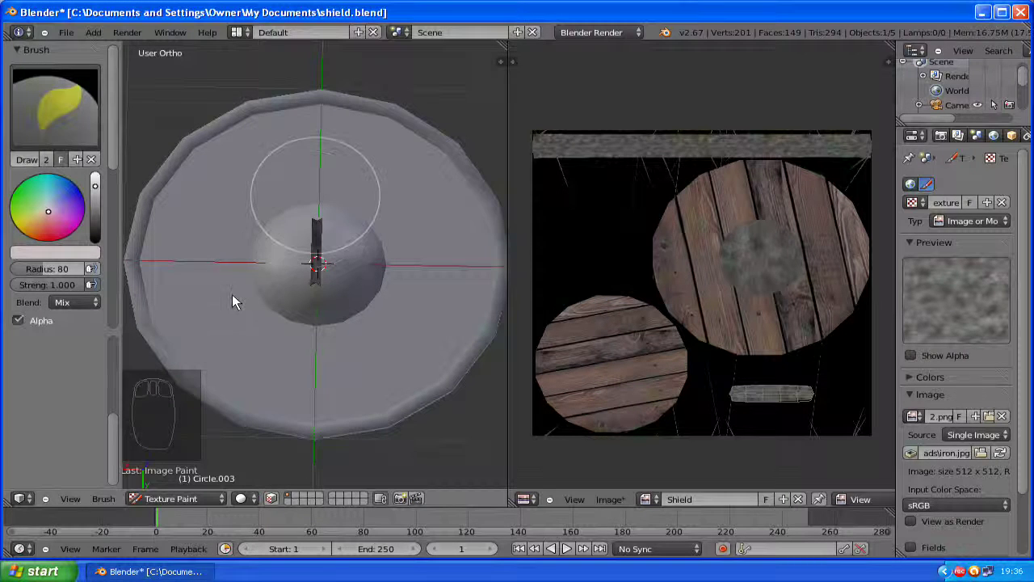
# Paint the iron texture over the dark narrow faces of the handle from a low, tilted angle.
pyautogui.moveTo(233, 318)
pyautogui.mouseDown(button='middle')
pyautogui.moveTo(242, 430)
pyautogui.moveTo(303, 309)
pyautogui.mouseUp(button='middle')
pyautogui.click(319, 262)
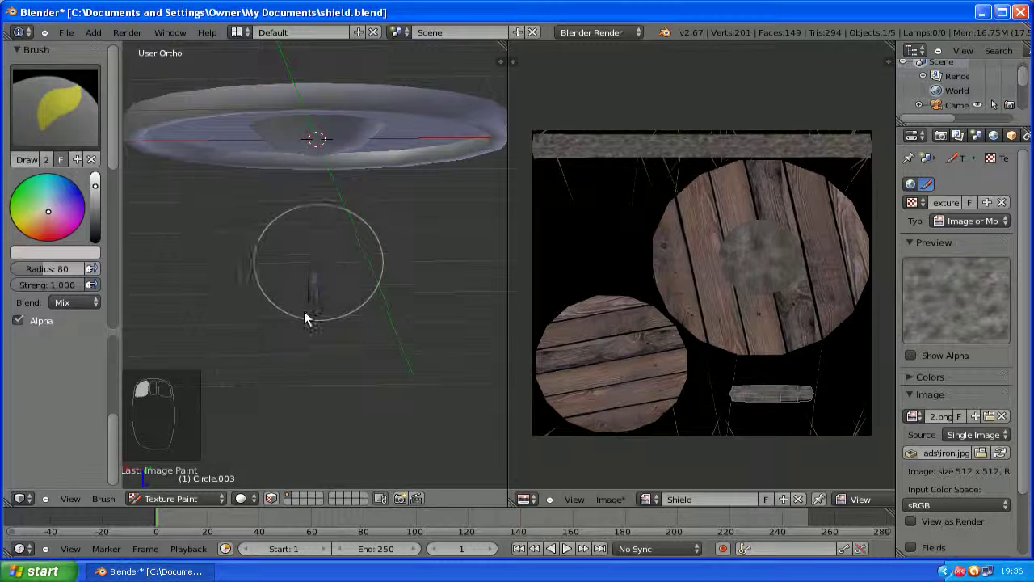
pyautogui.moveTo(268, 340); pyautogui.dragTo(304, 299, button='middle')
pyautogui.moveTo(316, 270); pyautogui.dragTo(336, 253)
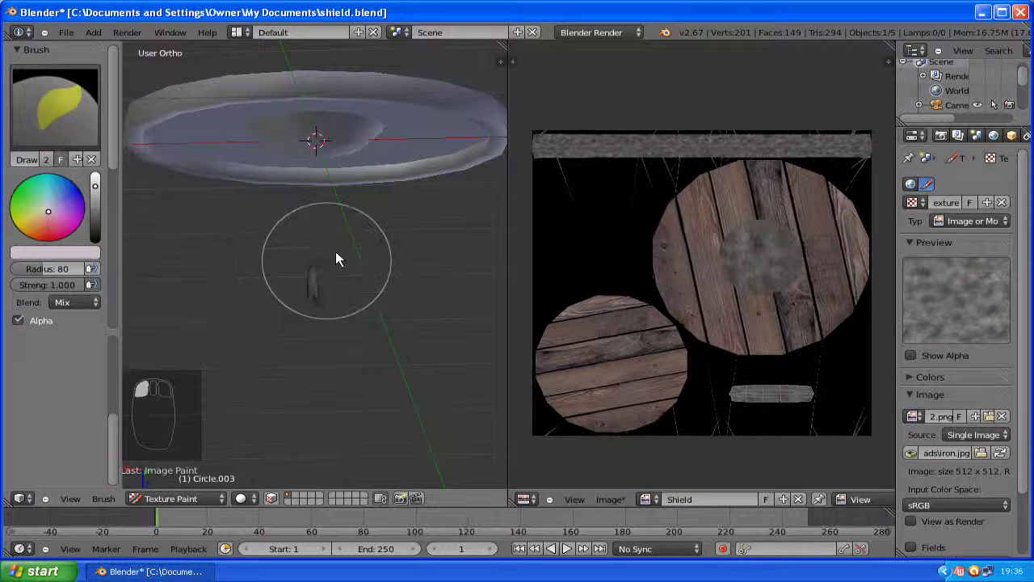
# Cover the remaining dark spots on the handle's leg and upper arch with the iron texture in a close-up view.
pyautogui.moveTo(212, 317); pyautogui.dragTo(178, 397, button='middle')
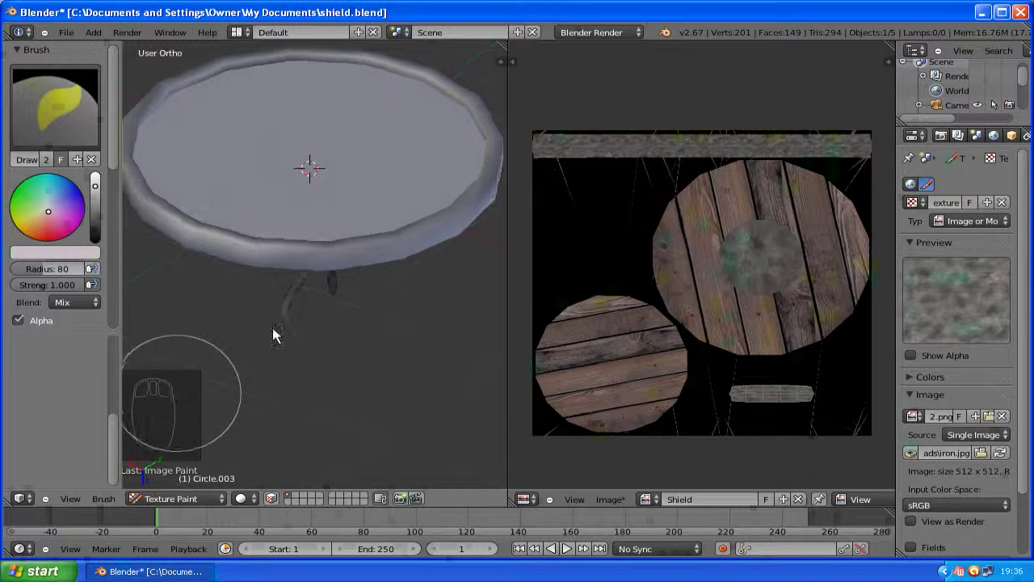
pyautogui.scroll(4, 376, 287)
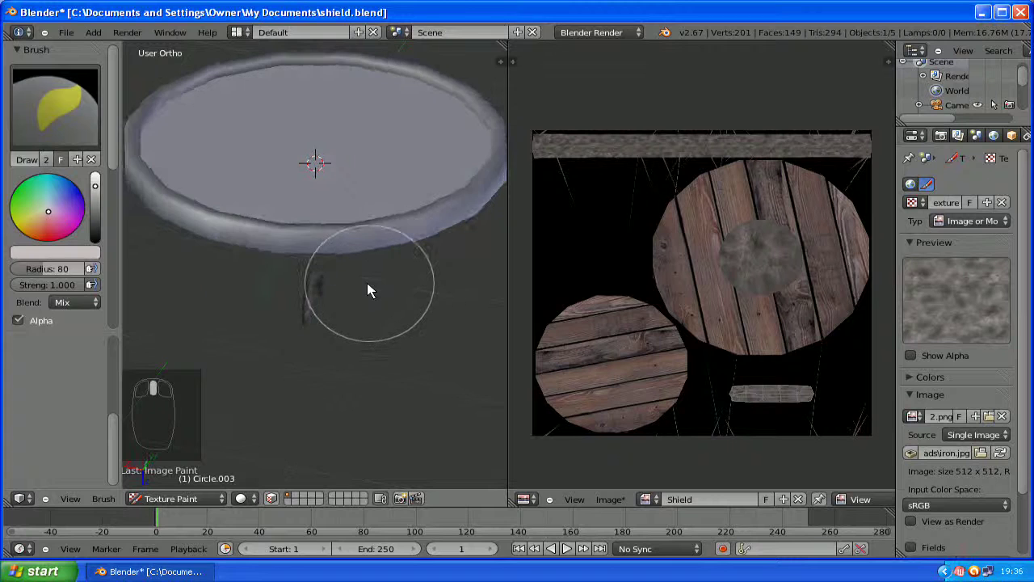
pyautogui.scroll(2, 347, 310)
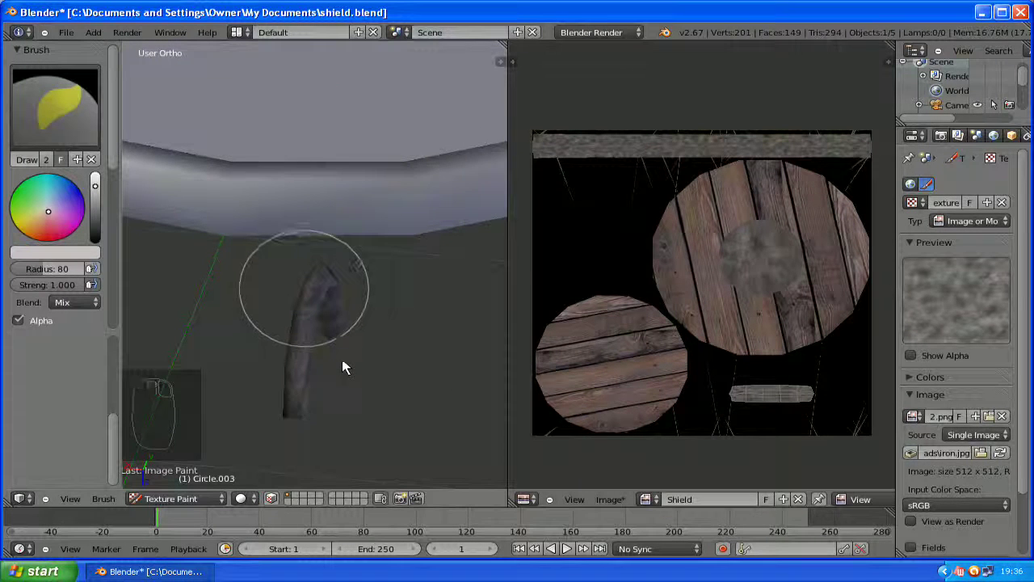
pyautogui.moveTo(341, 359); pyautogui.dragTo(335, 354, button='middle')
pyautogui.moveTo(309, 313); pyautogui.dragTo(310, 307, button='middle')
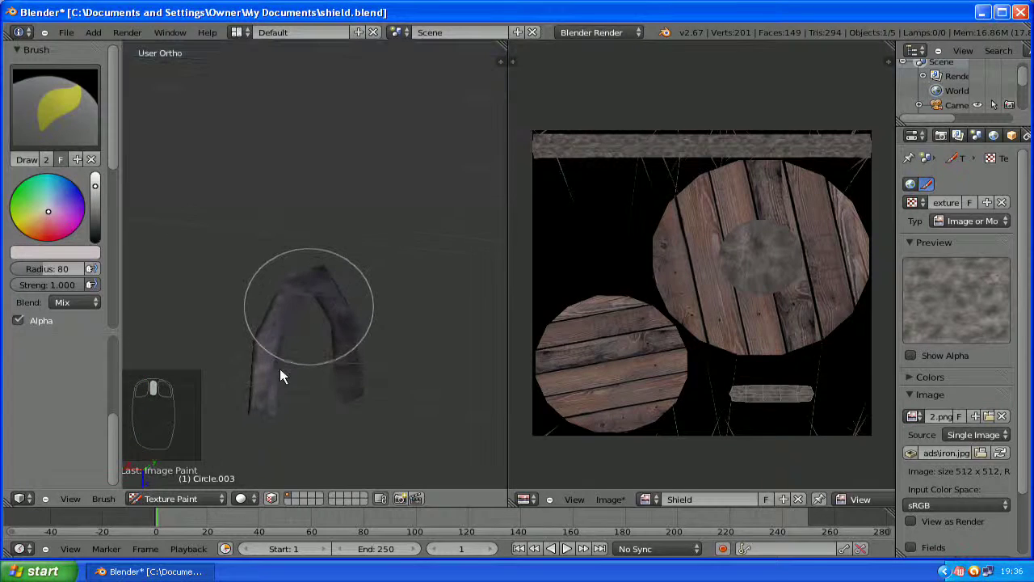
pyautogui.moveTo(259, 392)
pyautogui.mouseDown()
pyautogui.moveTo(256, 338)
pyautogui.moveTo(286, 302)
pyautogui.moveTo(332, 350)
pyautogui.moveTo(289, 370)
pyautogui.moveTo(174, 351)
pyautogui.mouseUp()
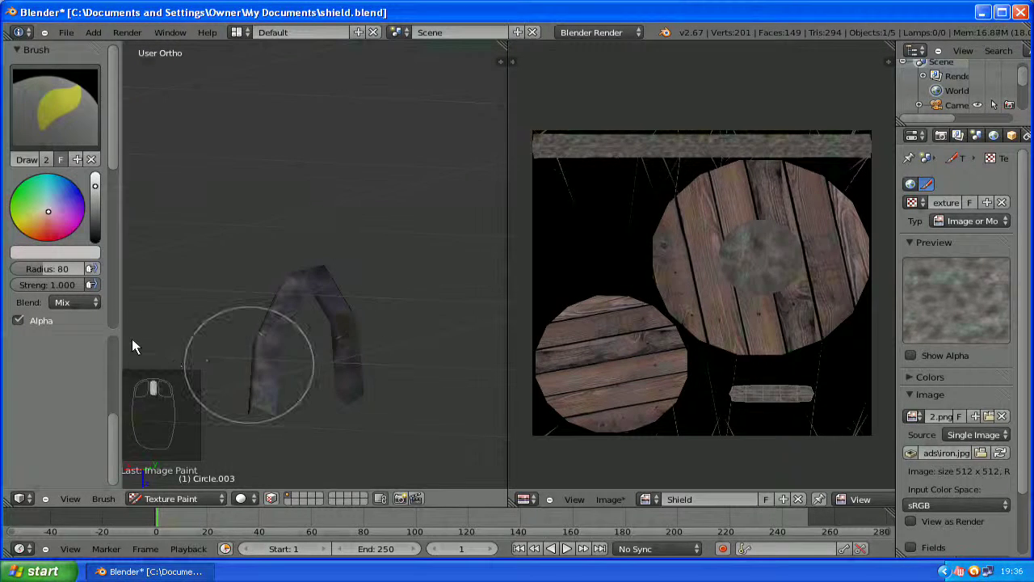
pyautogui.moveTo(131, 339); pyautogui.dragTo(383, 354, button='middle')
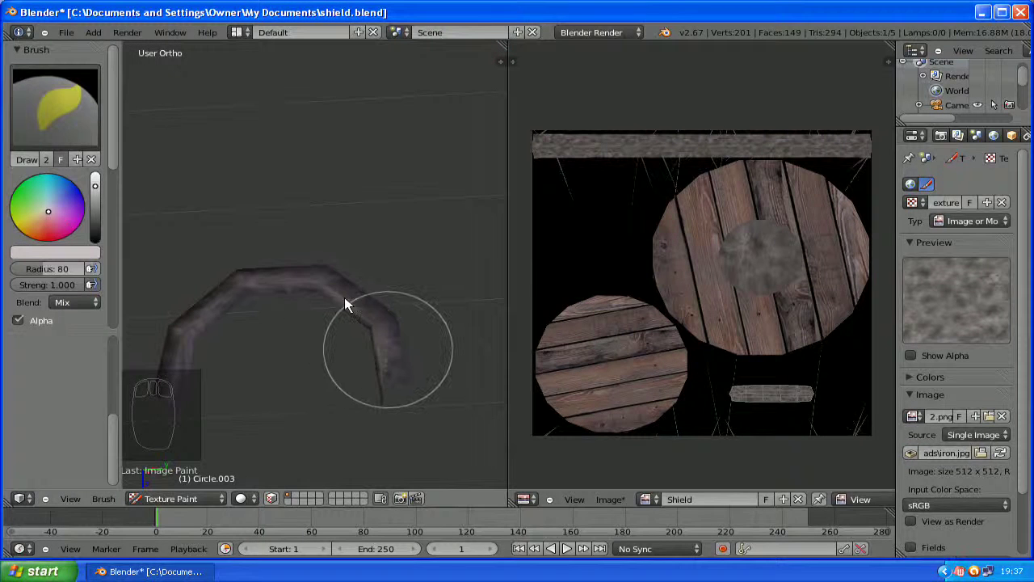
pyautogui.moveTo(344, 298)
pyautogui.mouseDown()
pyautogui.moveTo(293, 275)
pyautogui.moveTo(320, 294)
pyautogui.mouseUp()
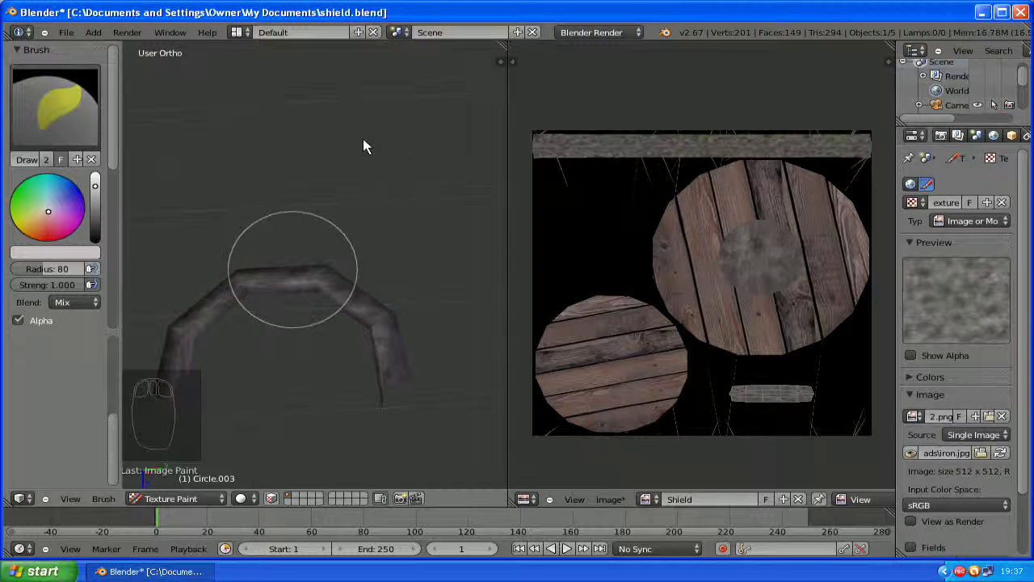
# Turn to the handle's opposite side and paint the iron texture along the whole arch from one end to the other.
pyautogui.moveTo(363, 122)
pyautogui.mouseDown(button='middle')
pyautogui.moveTo(347, 74)
pyautogui.moveTo(127, 40)
pyautogui.moveTo(162, 132)
pyautogui.moveTo(412, 257)
pyautogui.mouseUp(button='middle')
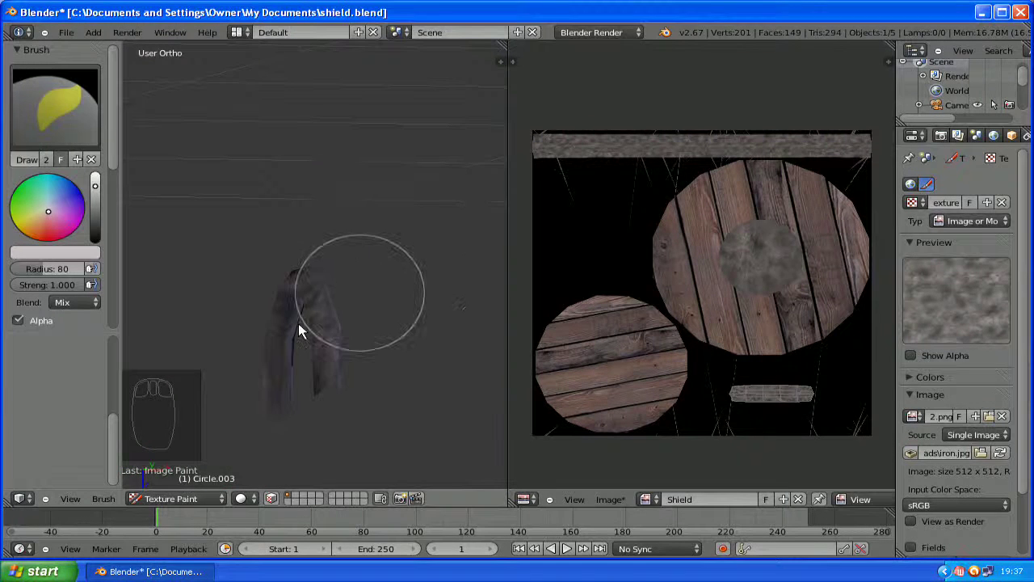
pyautogui.moveTo(300, 328)
pyautogui.mouseDown(button='middle')
pyautogui.moveTo(205, 352)
pyautogui.moveTo(417, 324)
pyautogui.moveTo(386, 335)
pyautogui.mouseUp(button='middle')
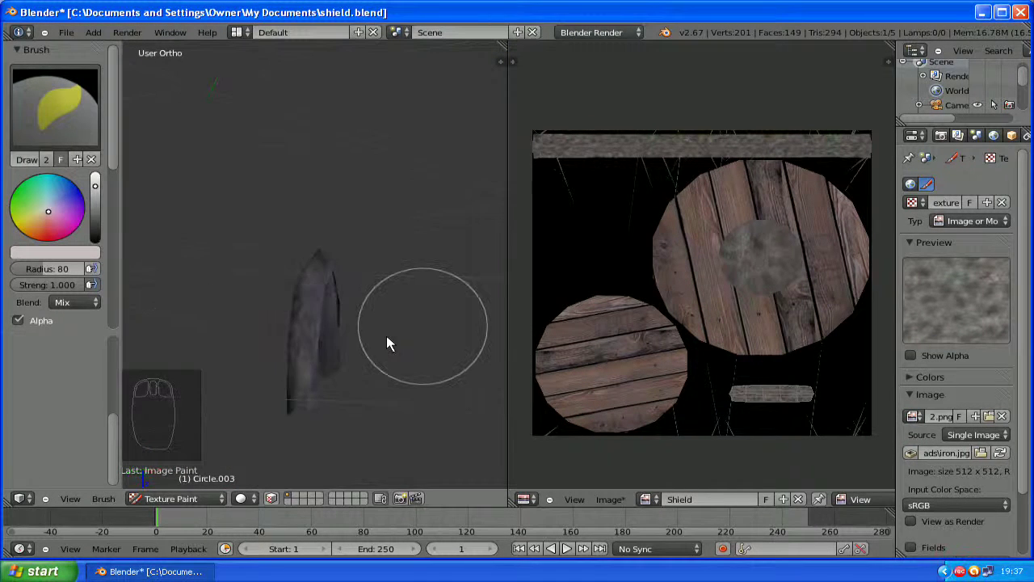
pyautogui.moveTo(321, 348); pyautogui.dragTo(272, 356, button='middle')
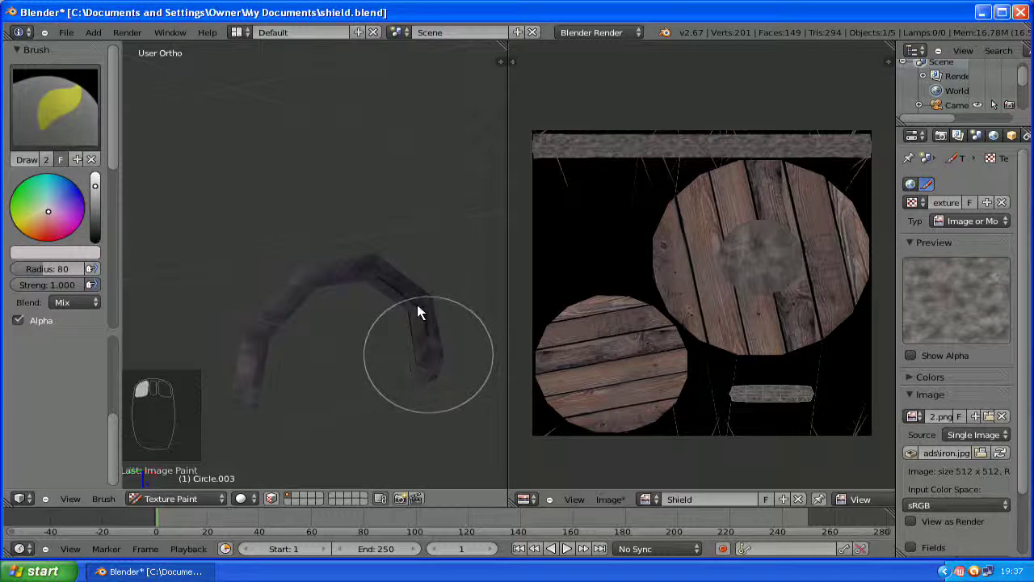
pyautogui.moveTo(413, 286)
pyautogui.mouseDown()
pyautogui.moveTo(307, 283)
pyautogui.moveTo(255, 396)
pyautogui.mouseUp()
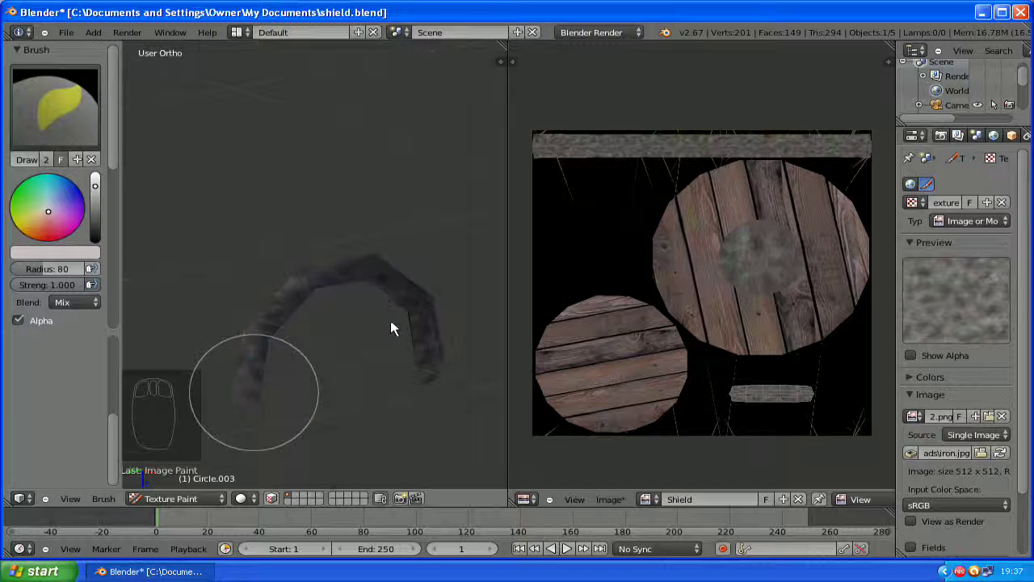
# Return the handle to Object Mode and move it -1 along the global Z axis, back onto the shield.
pyautogui.click(200, 495)
pyautogui.click(169, 485)
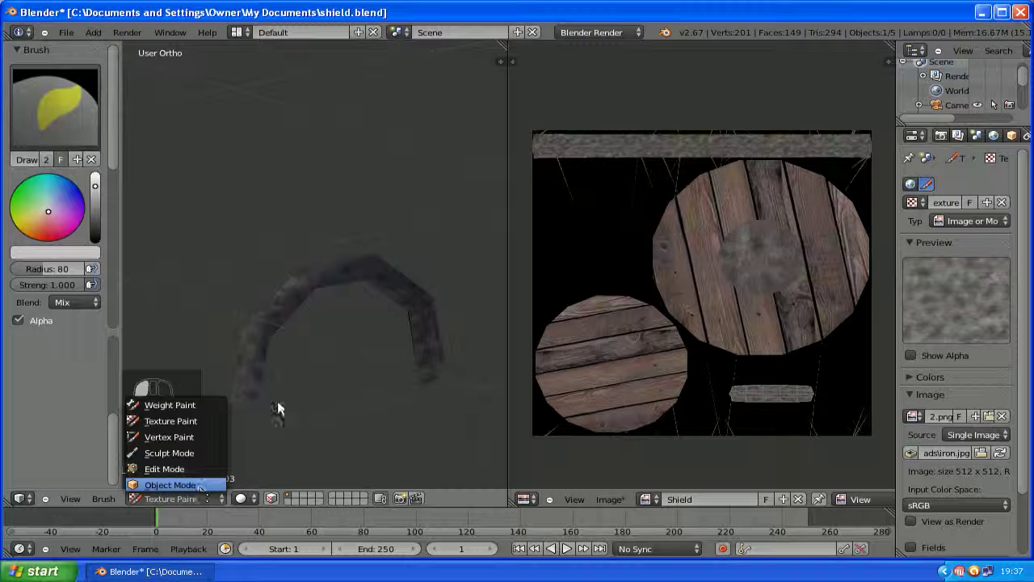
pyautogui.scroll(-5, 312, 309)
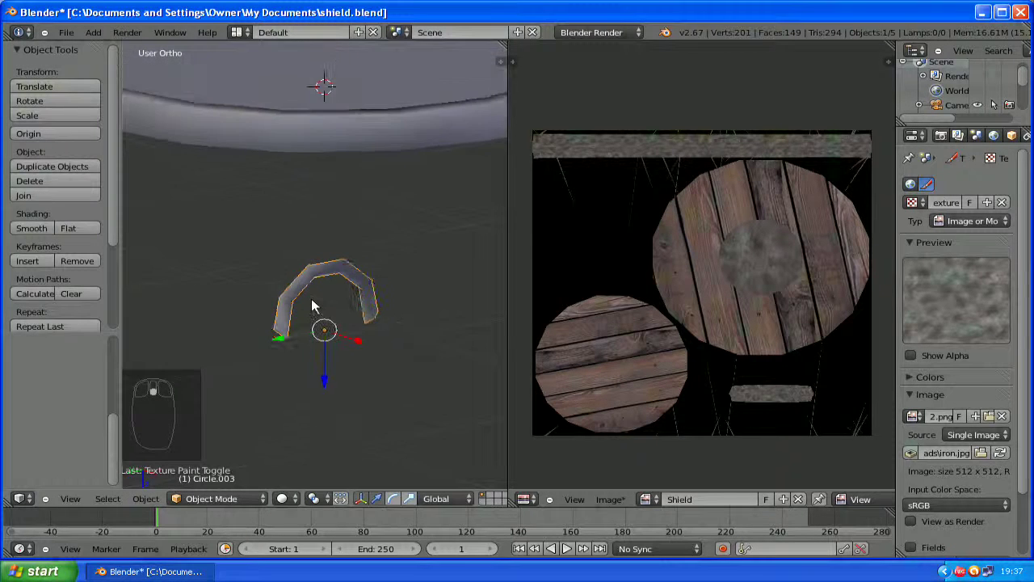
pyautogui.press('g')
pyautogui.press('z')
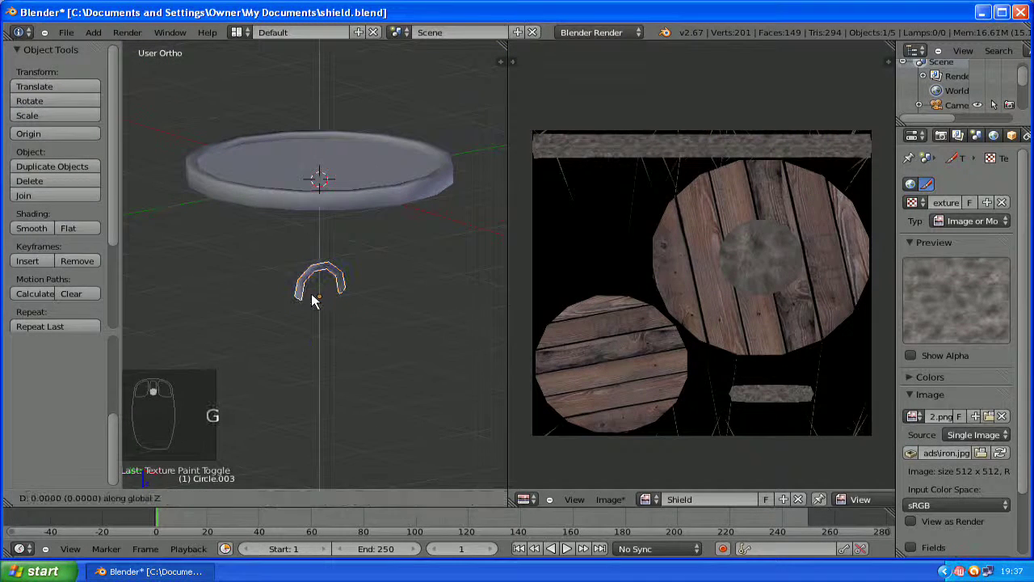
pyautogui.press('1')
pyautogui.press('-')
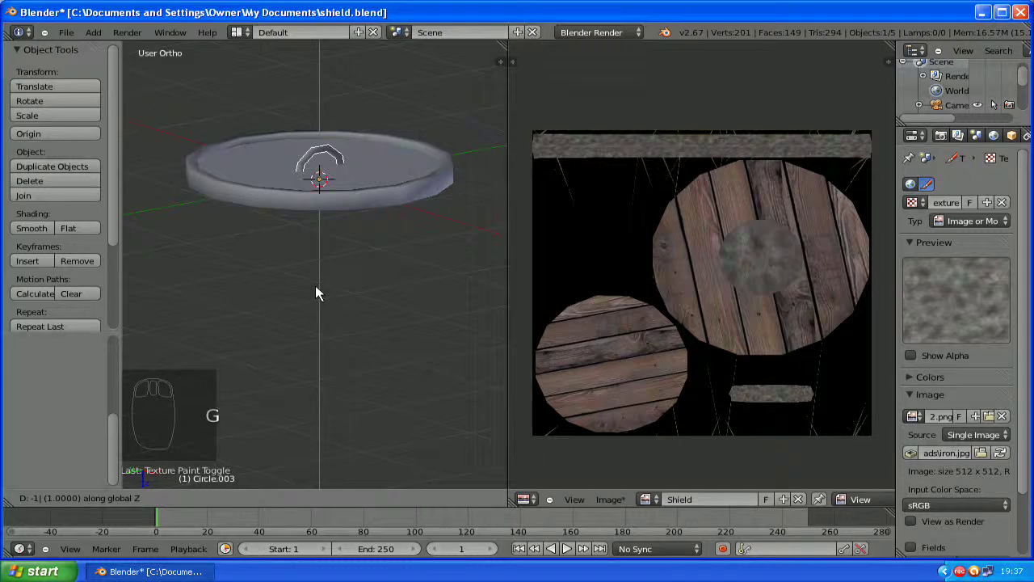
pyautogui.click(346, 200)
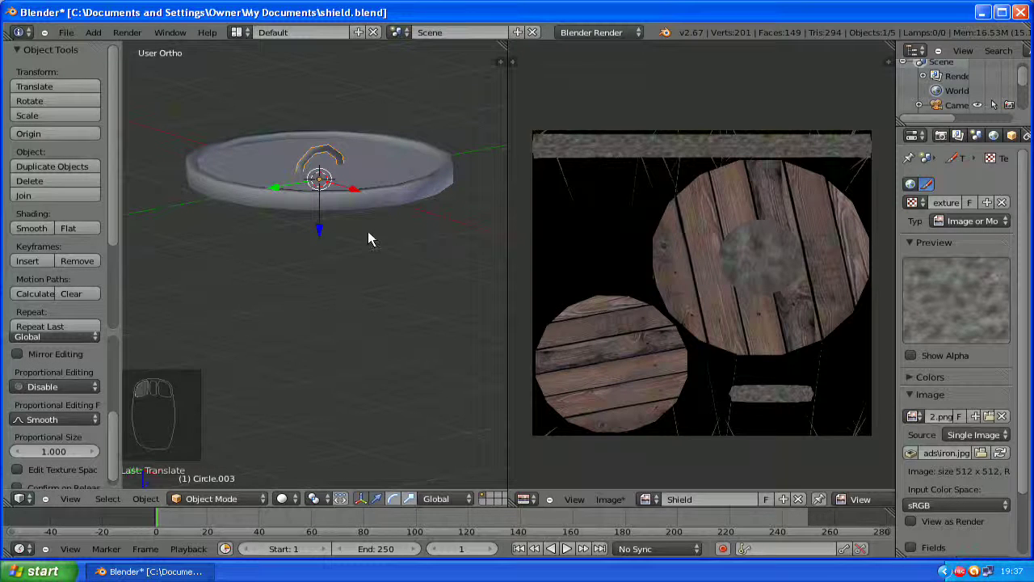
# Merge the UV image editor area into the 3D view so the model view fills the whole workspace.
pyautogui.moveTo(368, 239); pyautogui.dragTo(374, 273, button='middle')
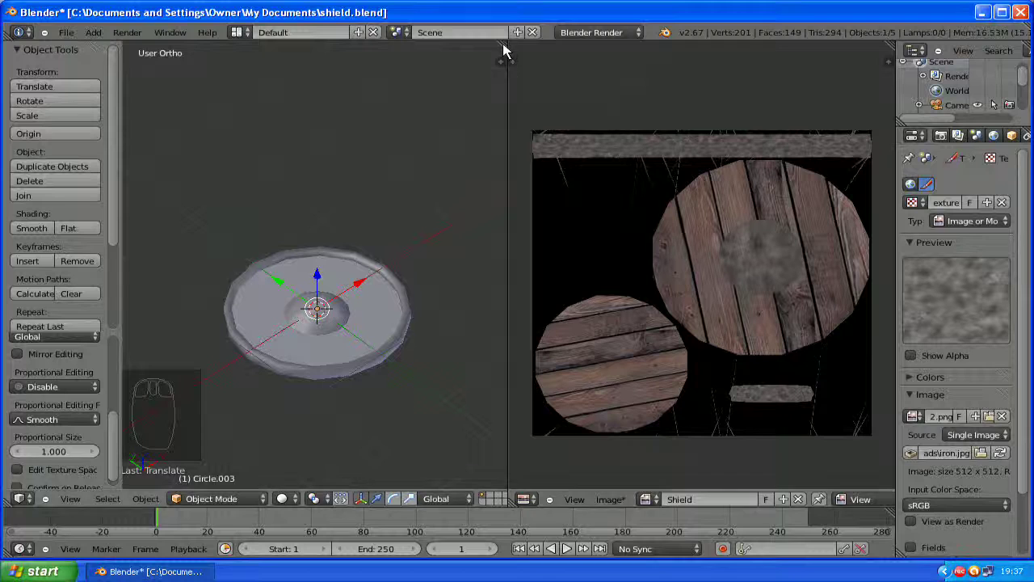
pyautogui.click(609, 108)
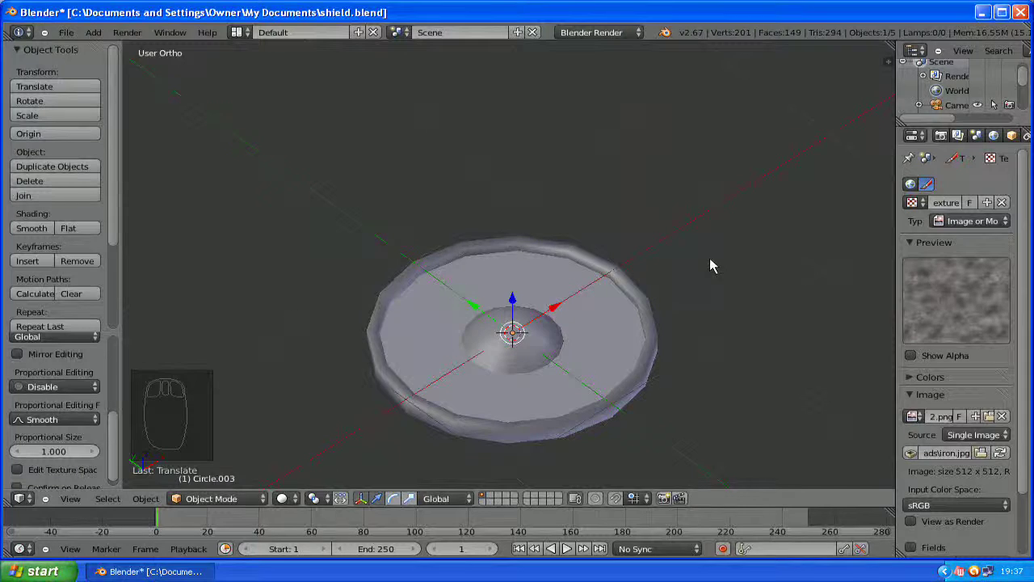
pyautogui.scroll(-3, 668, 270)
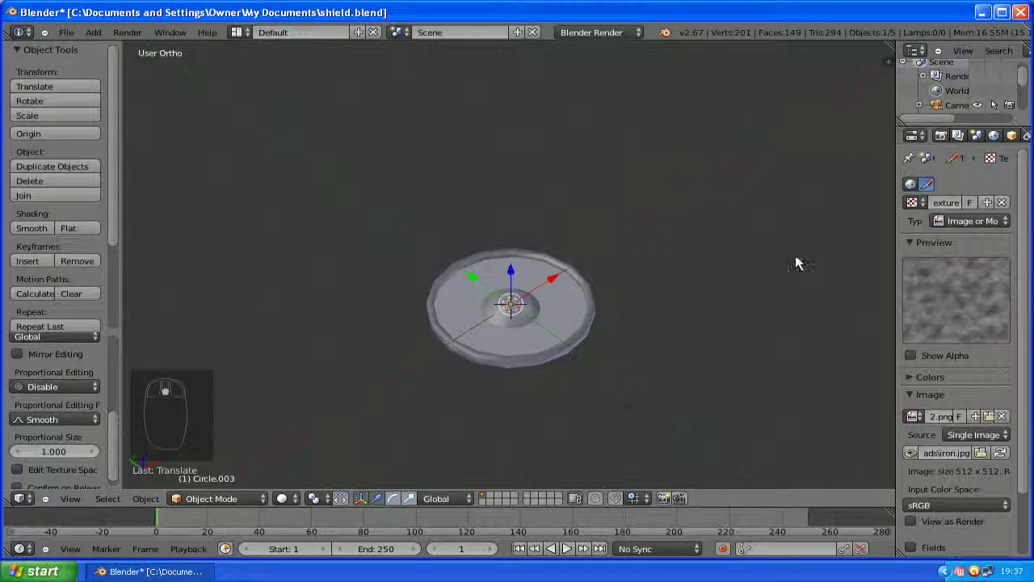
pyautogui.hscroll(4, 1009, 139)
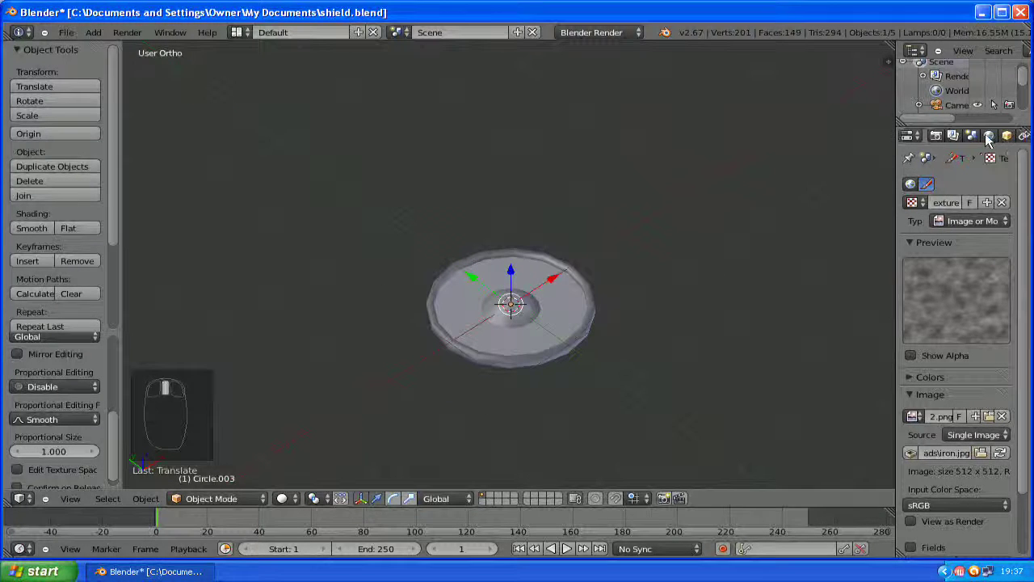
pyautogui.hscroll(2, 952, 139)
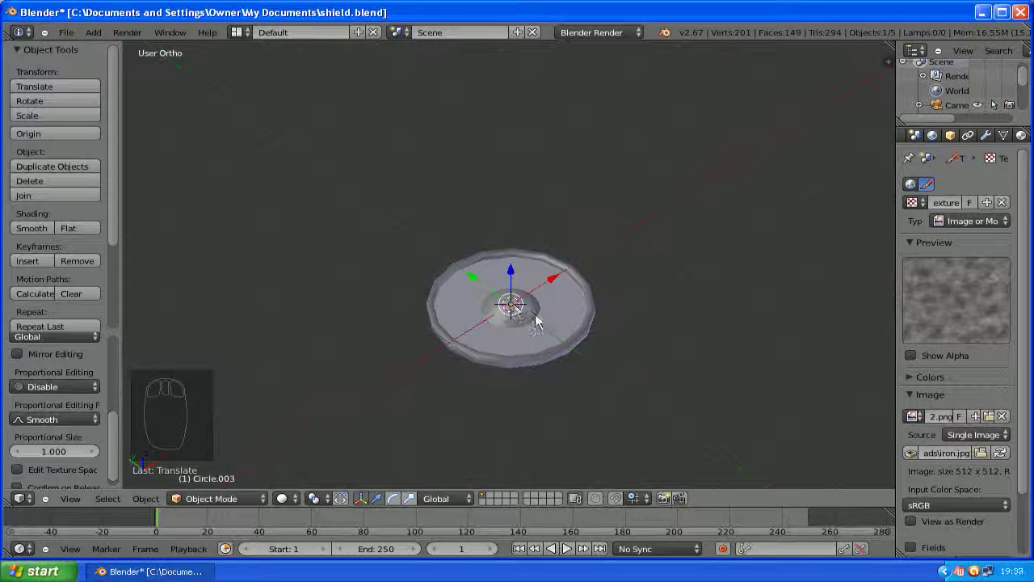
# Select all the separate shield parts, with the handle last, and join them into one object.
pyautogui.rightClick(556, 328)
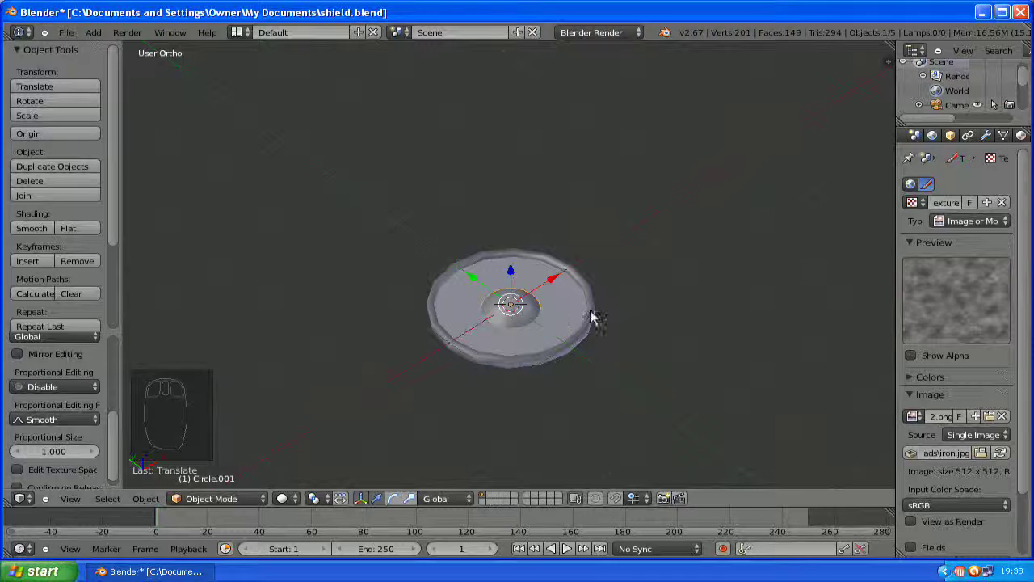
pyautogui.rightClick(516, 391)
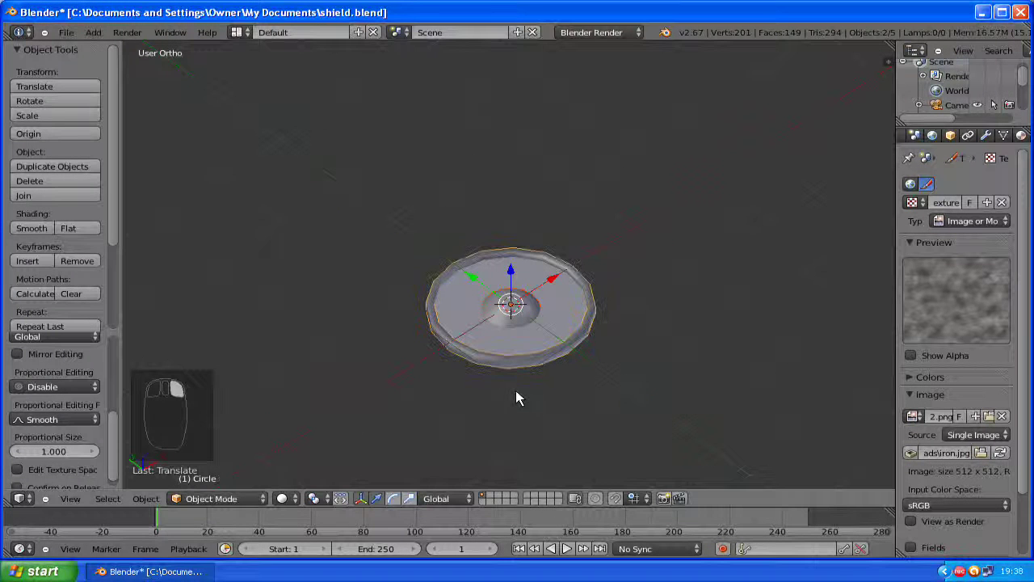
pyautogui.moveTo(550, 245); pyautogui.dragTo(529, 331, button='middle')
pyautogui.scroll(2, 542, 351)
pyautogui.scroll(2, 543, 351)
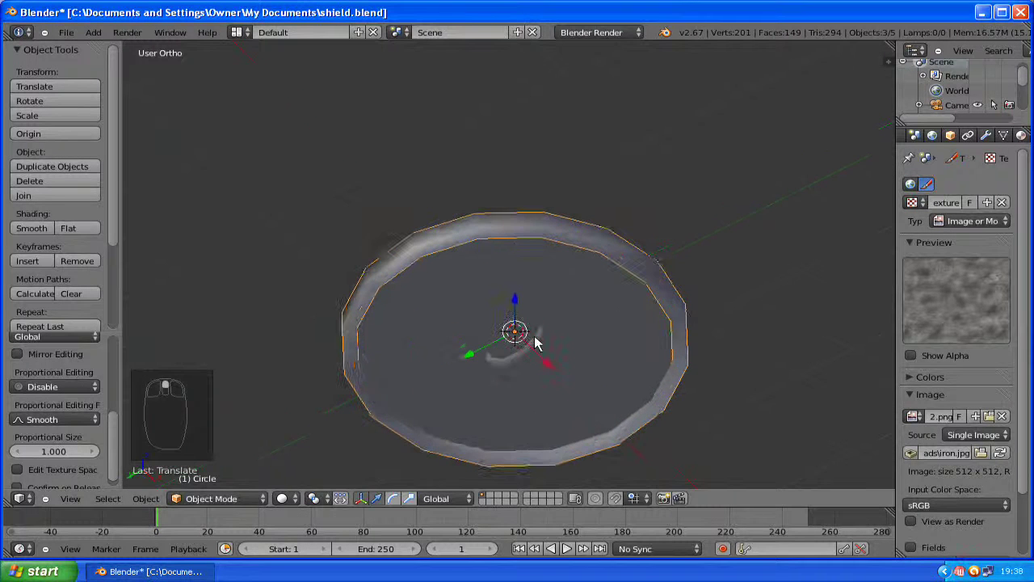
pyautogui.keyDown('shift'); pyautogui.rightClick(540, 345); pyautogui.keyUp('shift')
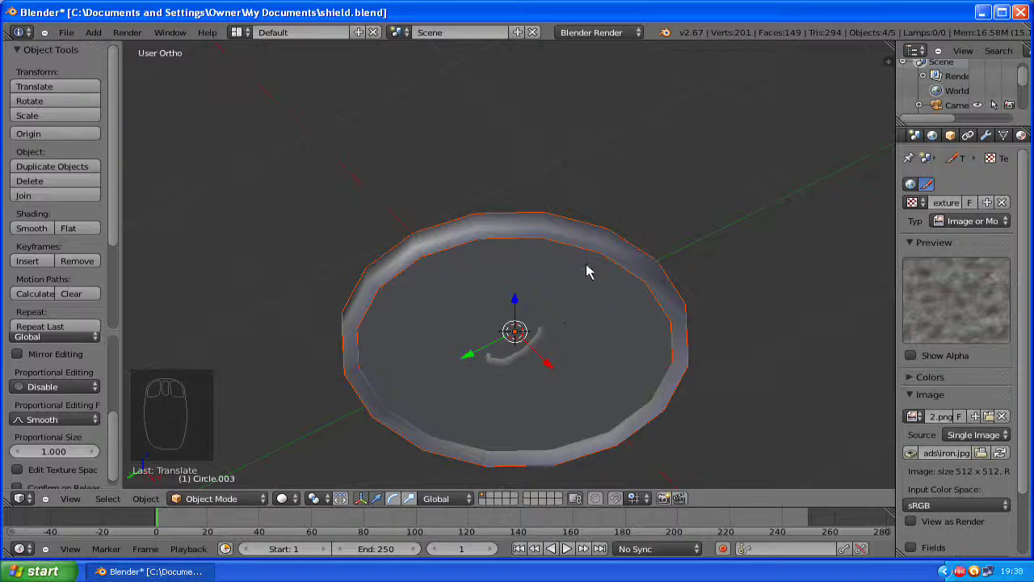
pyautogui.press('g')
pyautogui.rightClick(637, 237)
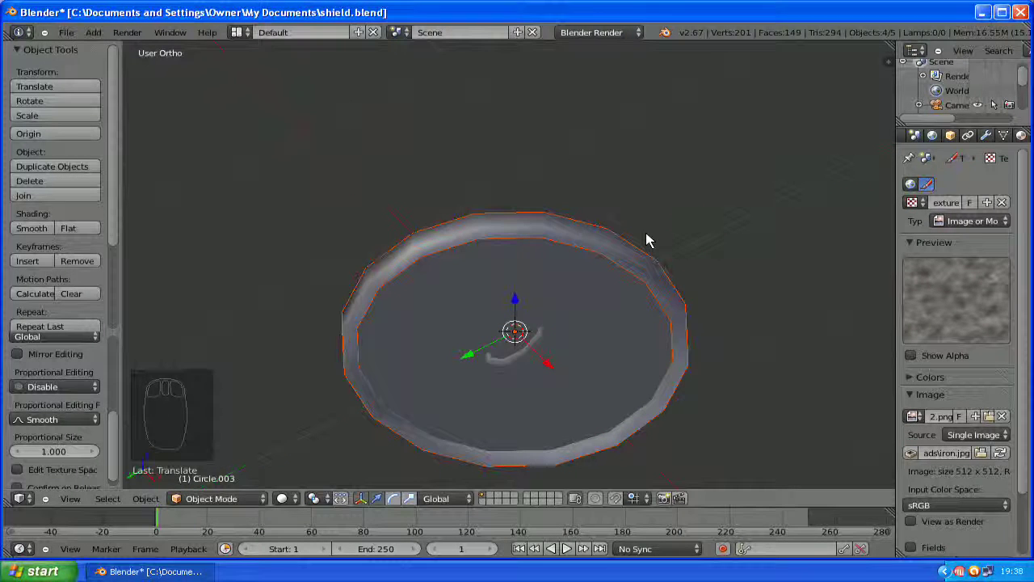
pyautogui.hotkey('ctrl', 'j')
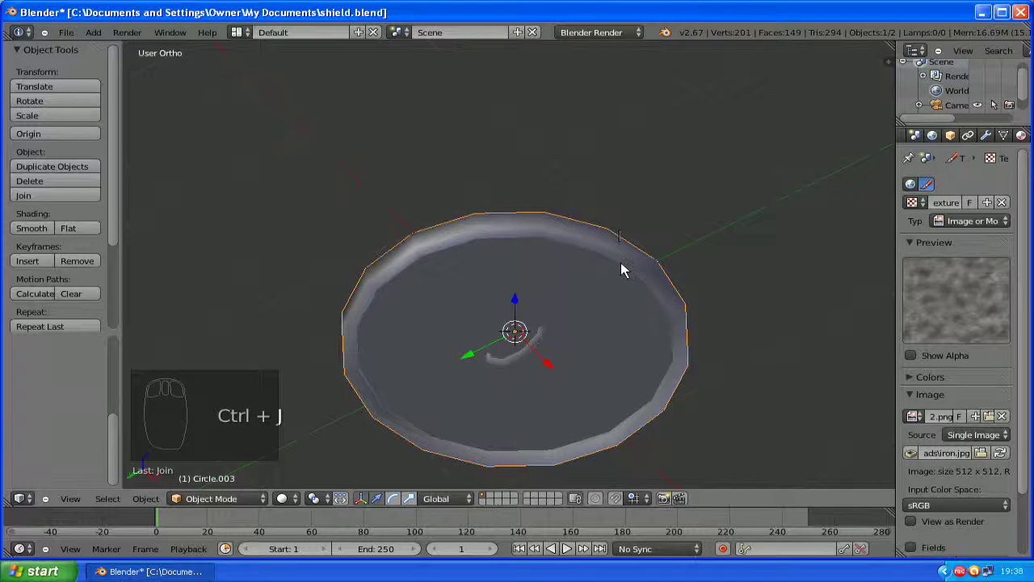
# Add a new material to the joined shield.
pyautogui.moveTo(621, 270); pyautogui.dragTo(622, 354, button='middle')
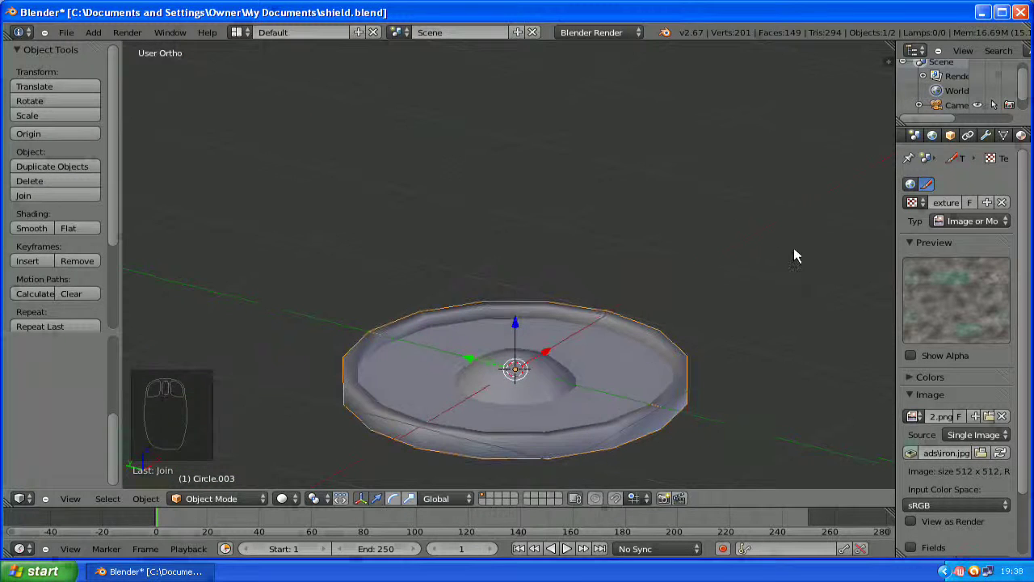
pyautogui.click(1021, 136)
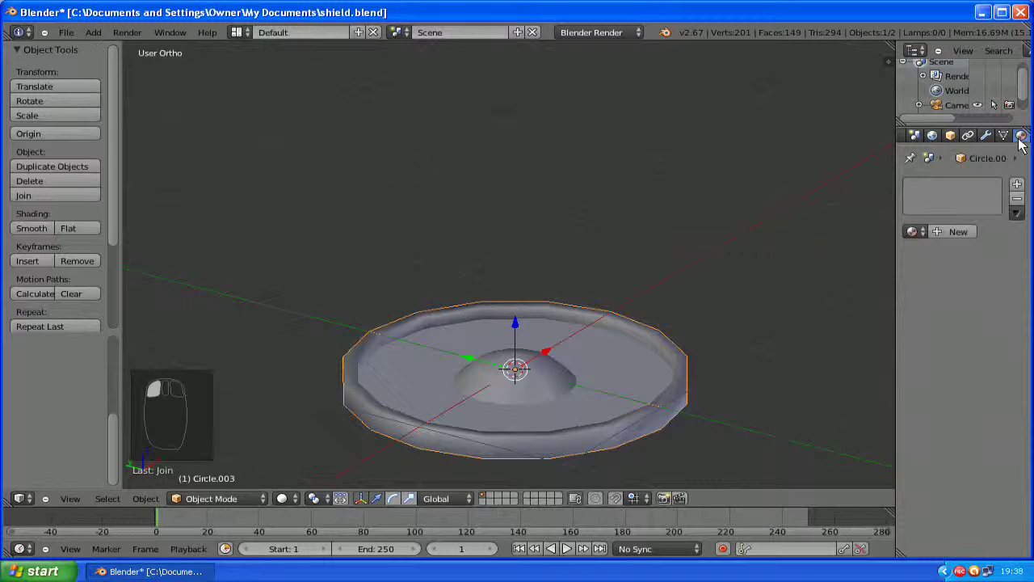
pyautogui.click(959, 232)
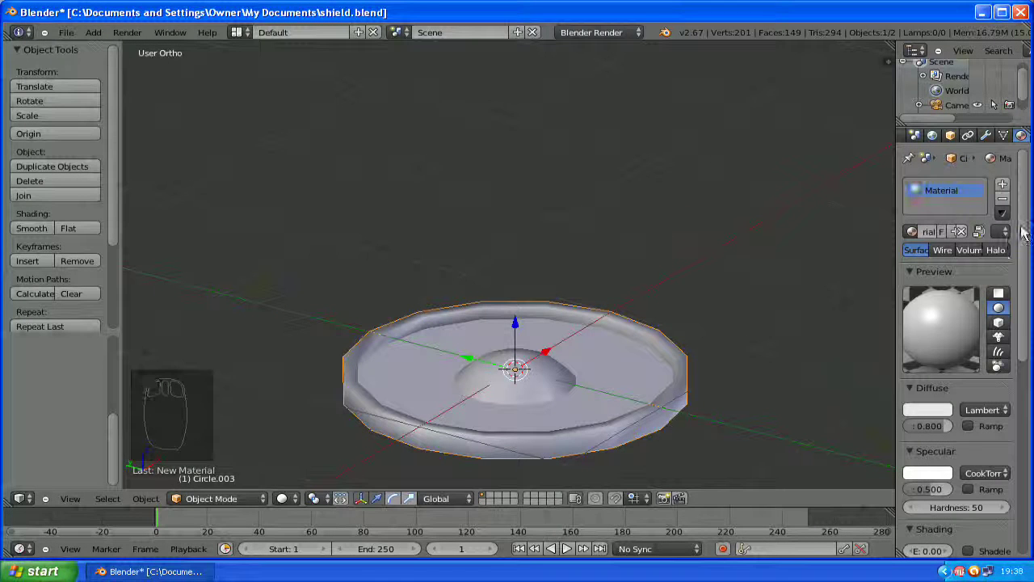
# Widen the properties area and set the material's diffuse intensity to 1.000.
pyautogui.moveTo(1022, 233); pyautogui.dragTo(1024, 382)
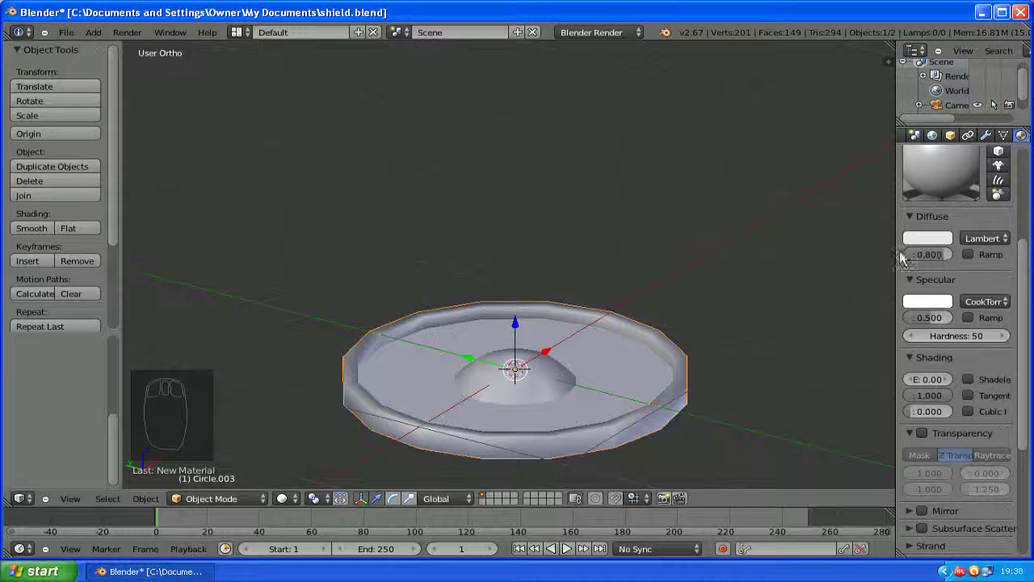
pyautogui.moveTo(863, 250); pyautogui.dragTo(881, 262)
pyautogui.click(920, 253)
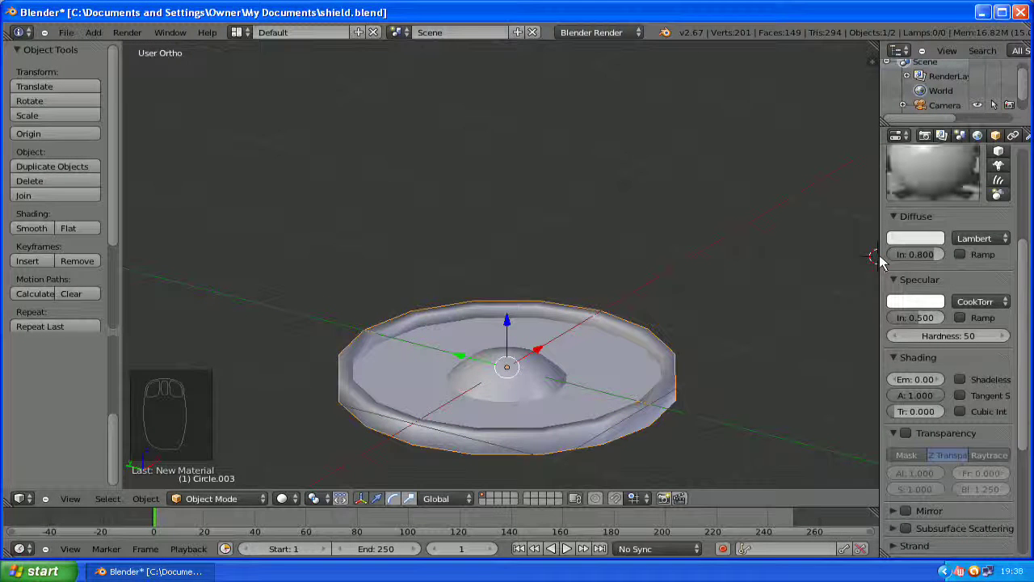
pyautogui.click(946, 257)
pyautogui.moveTo(946, 257); pyautogui.dragTo(959, 257)
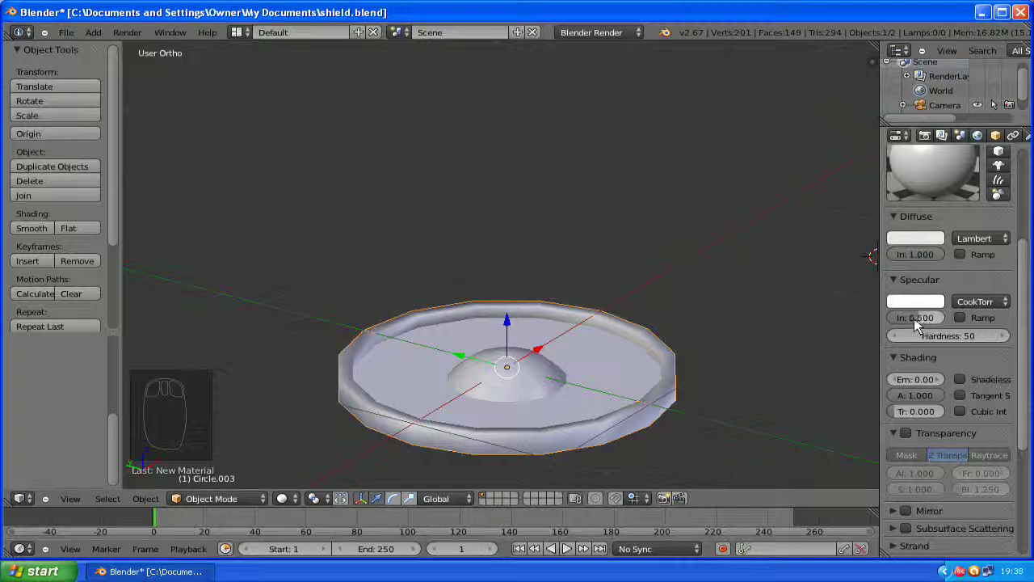
# Set the material's specular intensity to 0.3 and darken its specular color to grey.
pyautogui.click(921, 318)
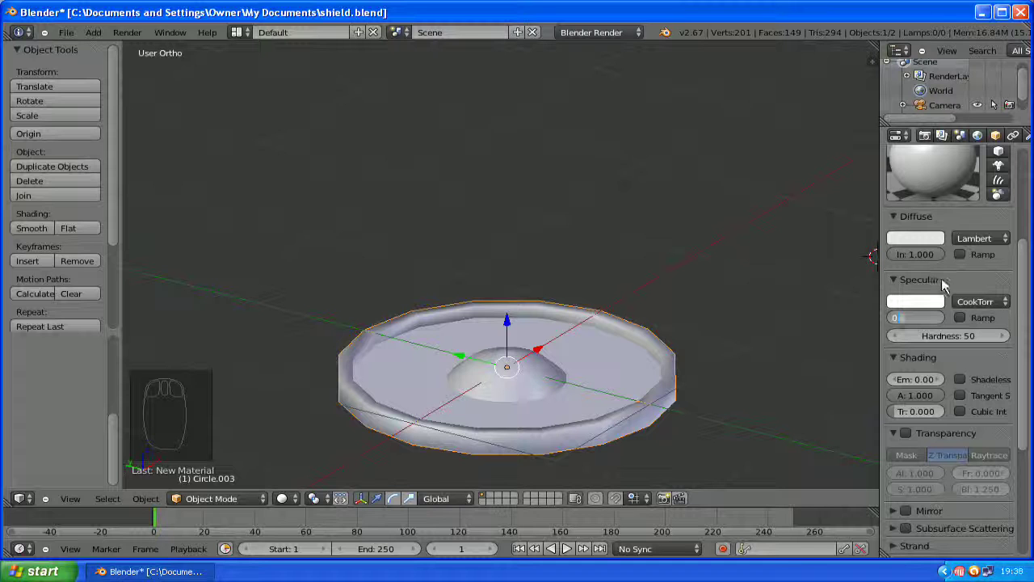
pyautogui.write('.3')
pyautogui.press('Return')
pyautogui.click(929, 302)
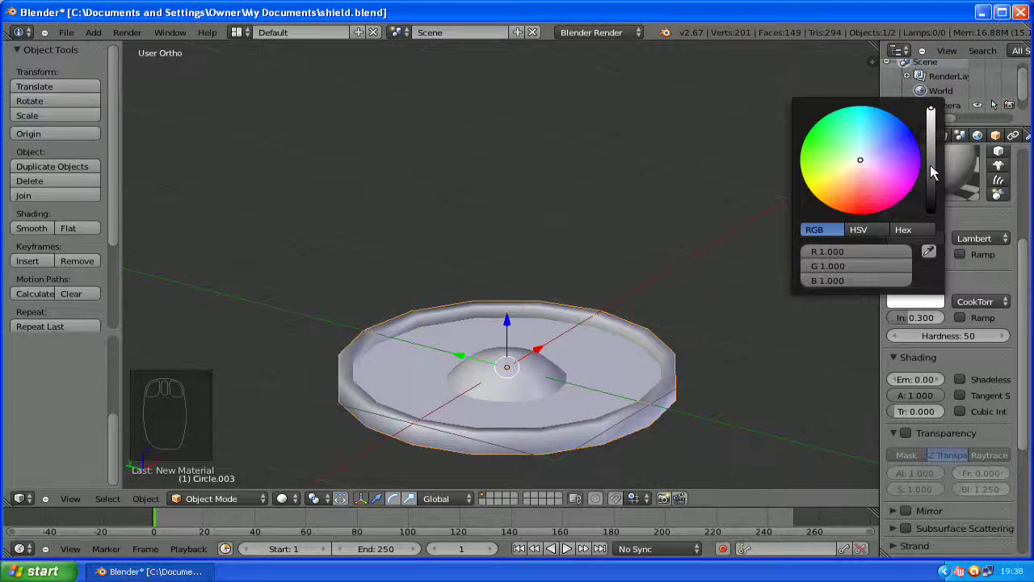
pyautogui.click(931, 167)
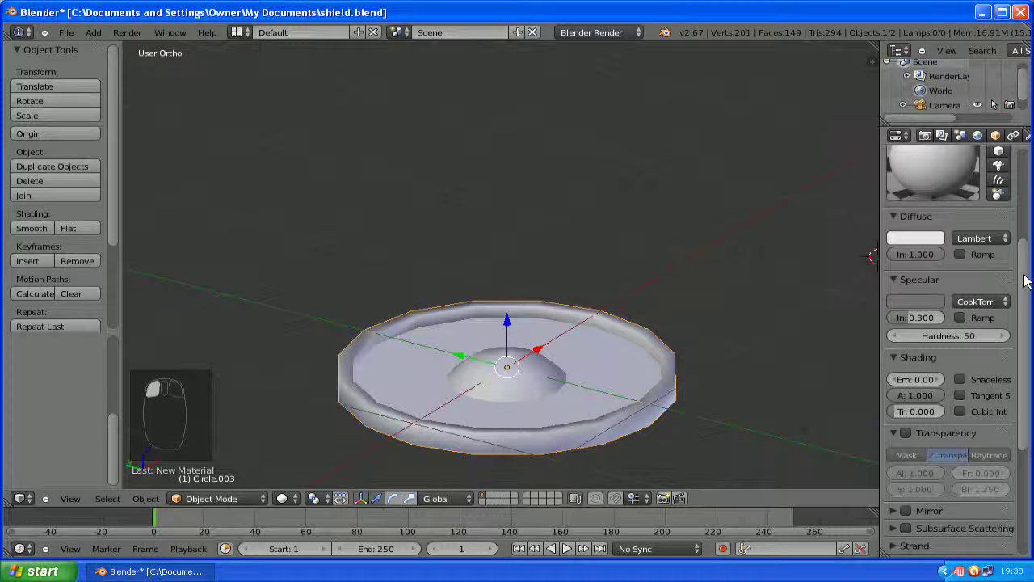
# Add a new texture to the shield's material and set its type to Image or Movie.
pyautogui.scroll(5, 1025, 263)
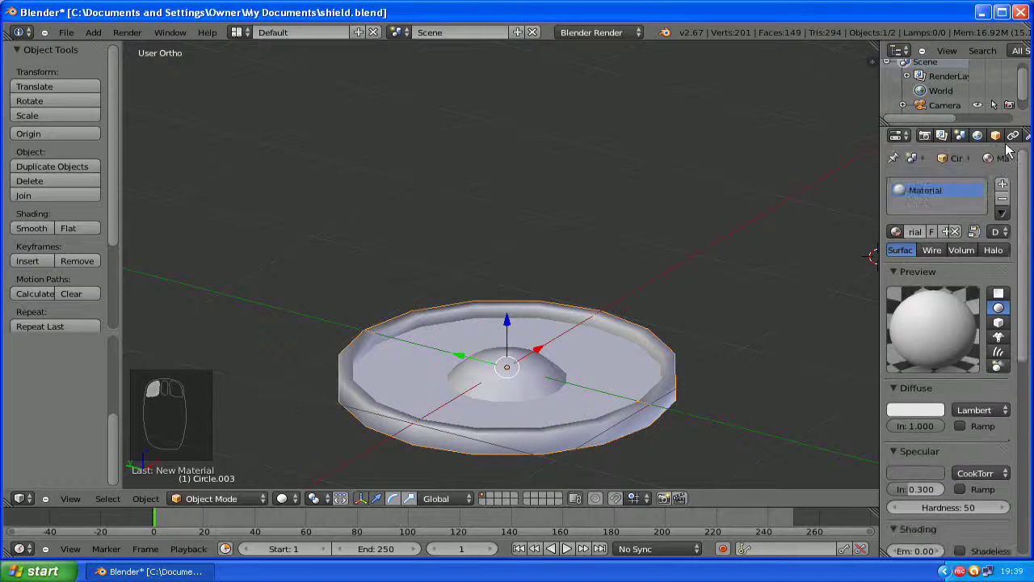
pyautogui.scroll(-3, 962, 138)
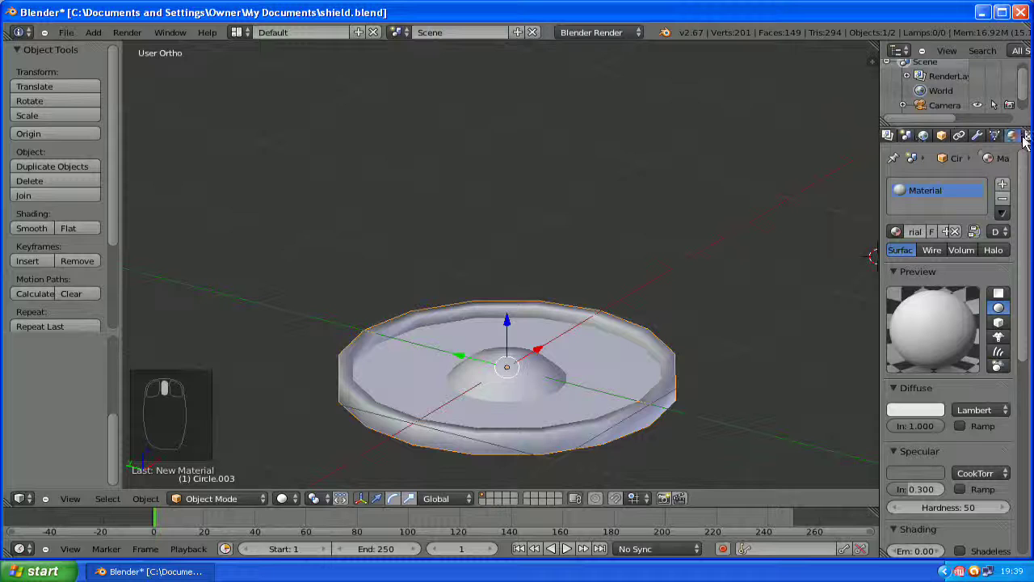
pyautogui.click(1027, 135)
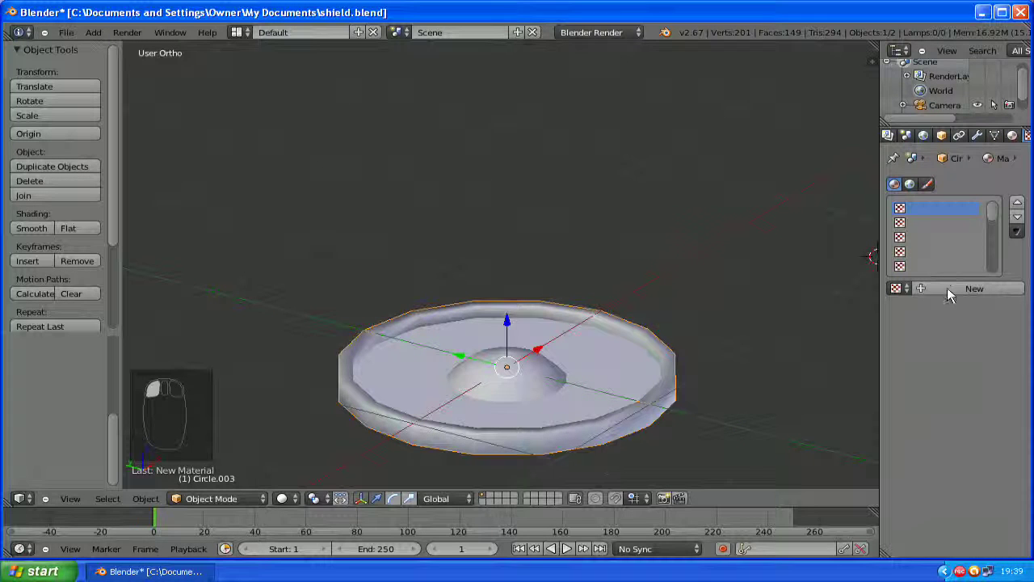
pyautogui.click(950, 289)
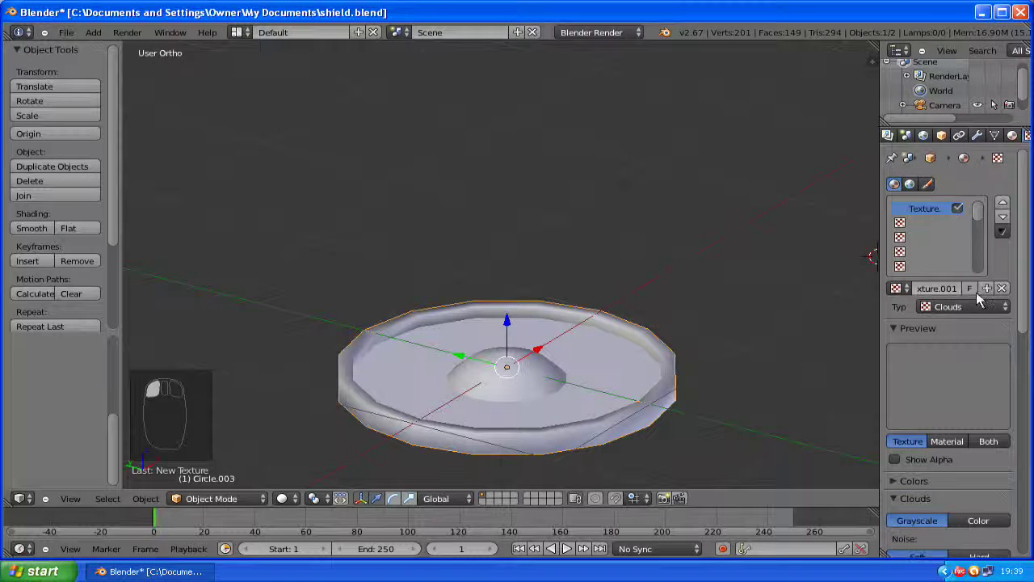
pyautogui.click(982, 307)
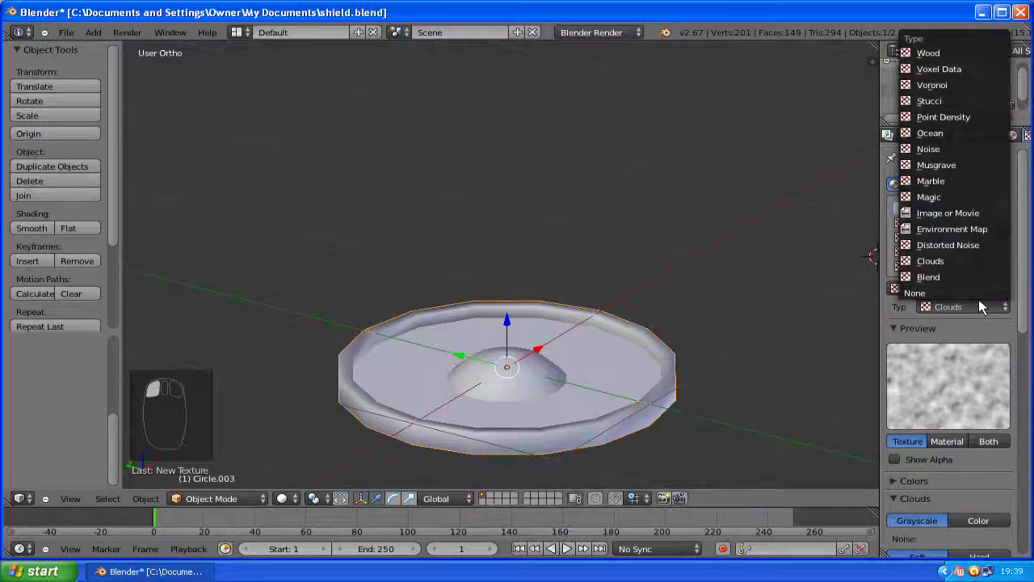
pyautogui.click(949, 213)
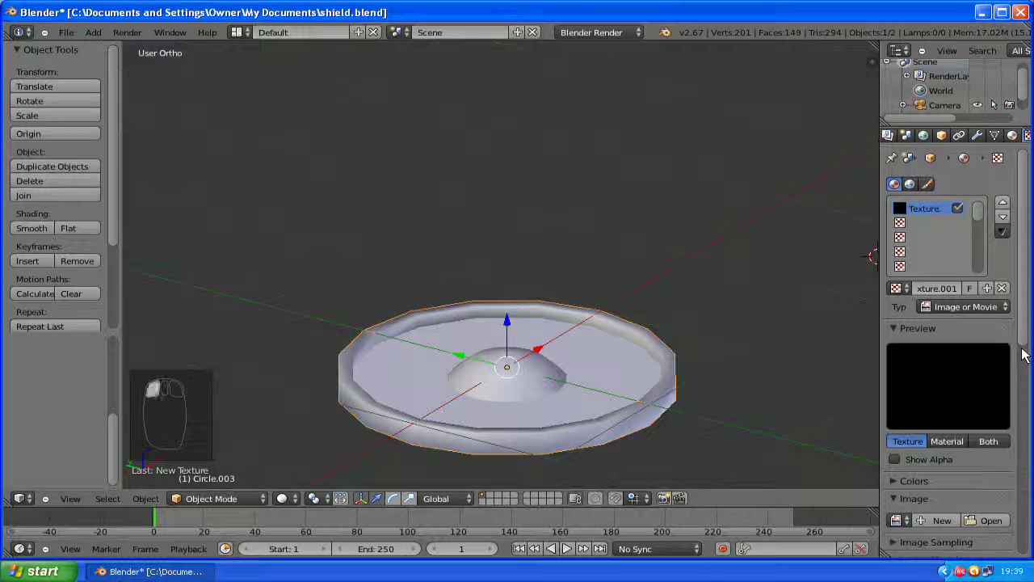
# Assign the painted Shield image to the new texture.
pyautogui.scroll(-1, 1023, 355)
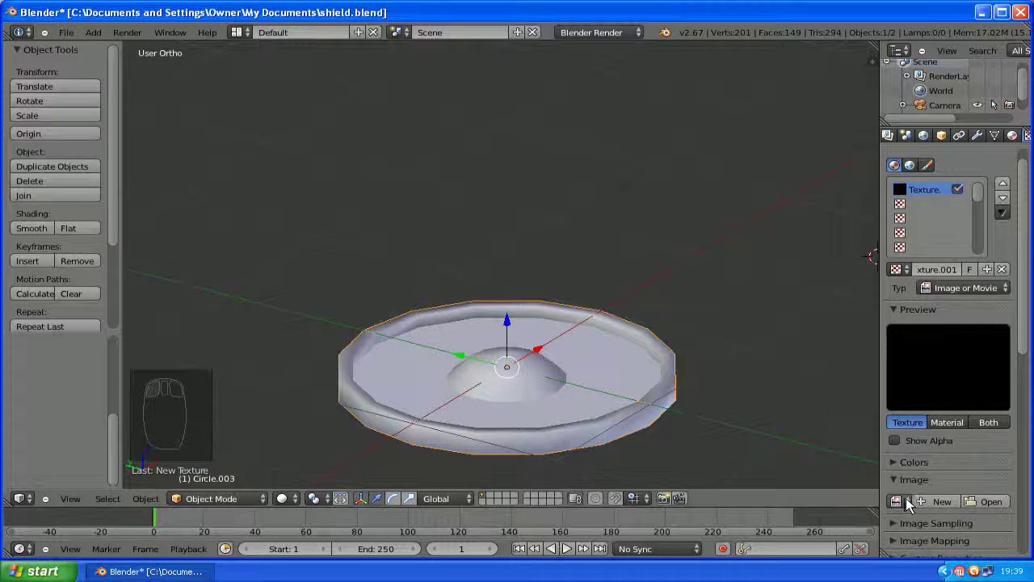
pyautogui.click(899, 501)
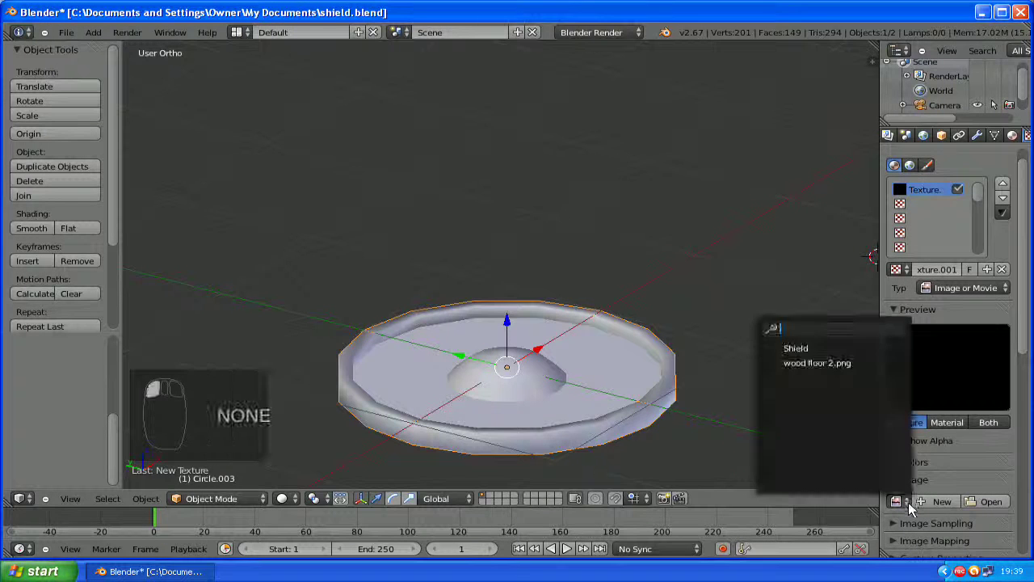
pyautogui.click(794, 351)
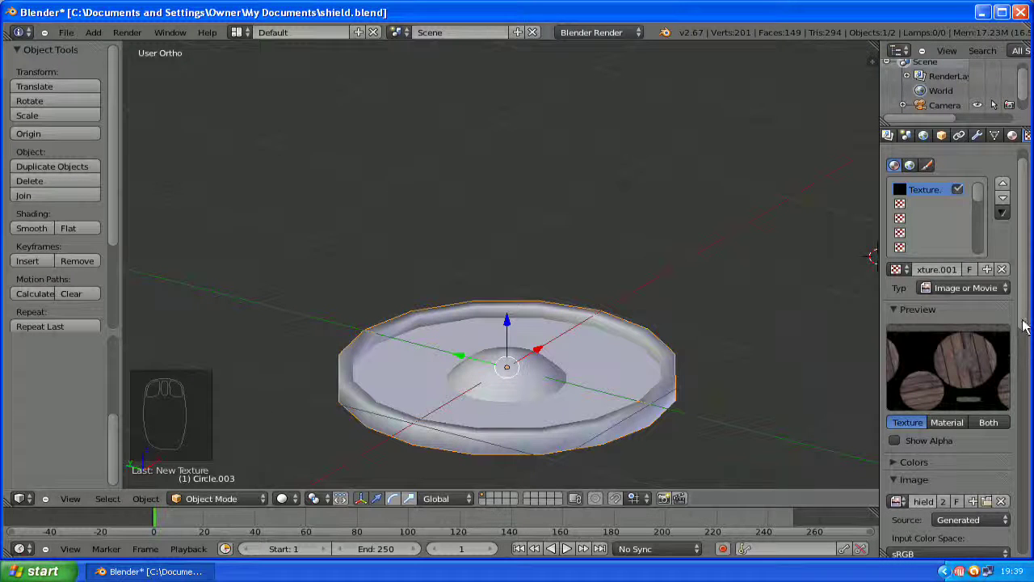
pyautogui.scroll(-4, 1024, 355)
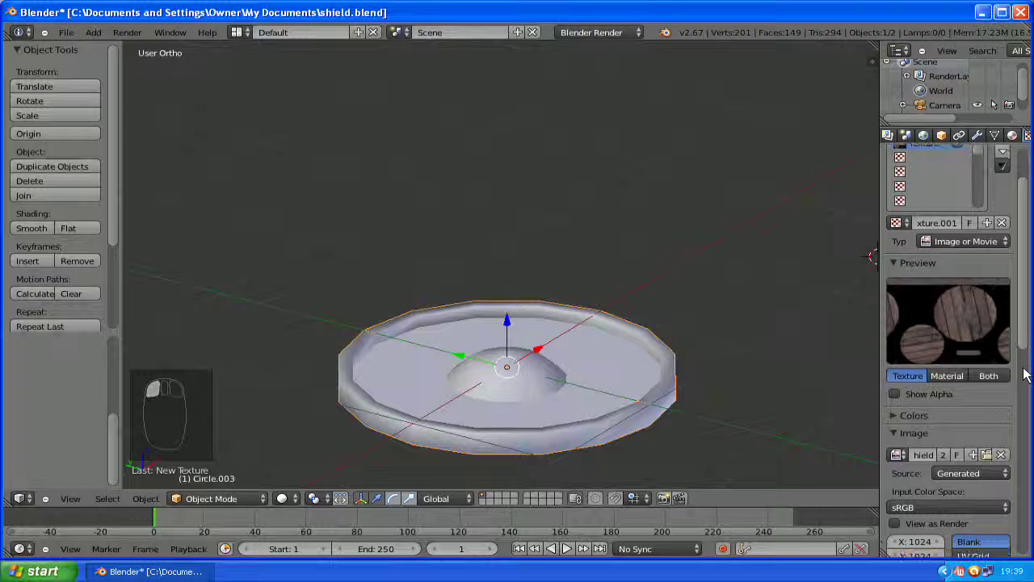
# Set the Shield image texture's mapping coordinates to UV, keeping the projection flat.
pyautogui.scroll(-1, 1023, 393)
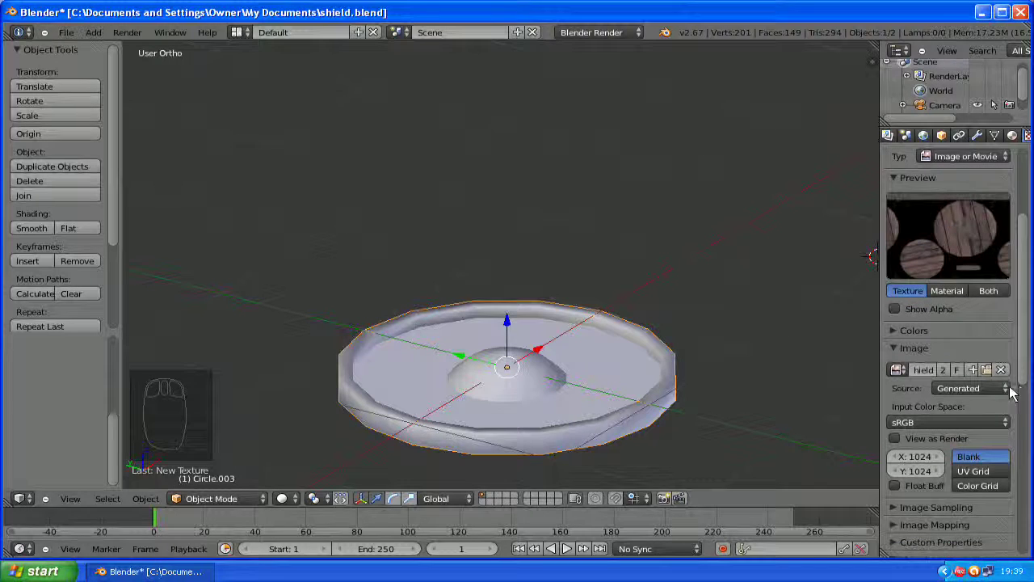
pyautogui.scroll(-3, 1002, 372)
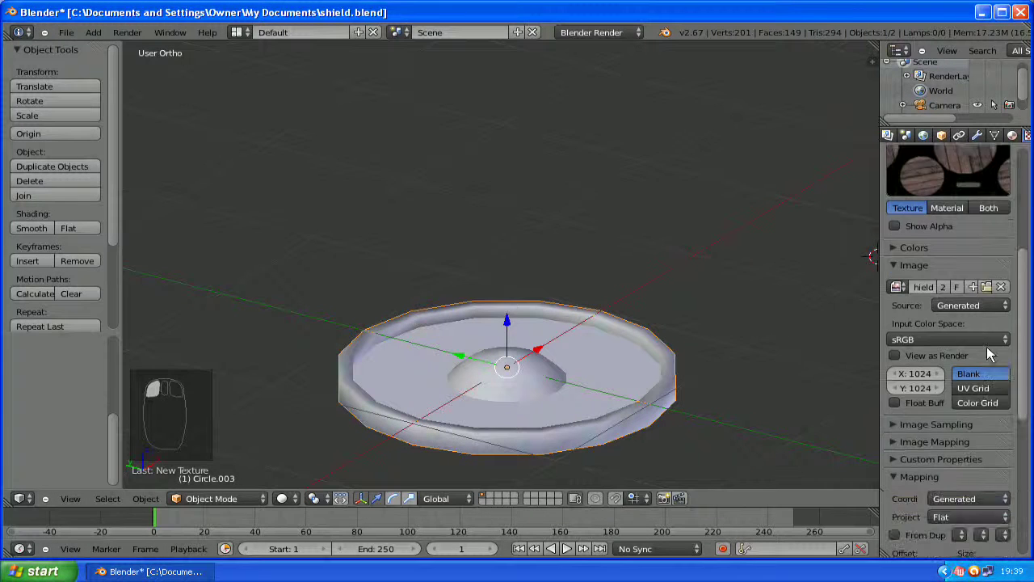
pyautogui.scroll(3, 991, 354)
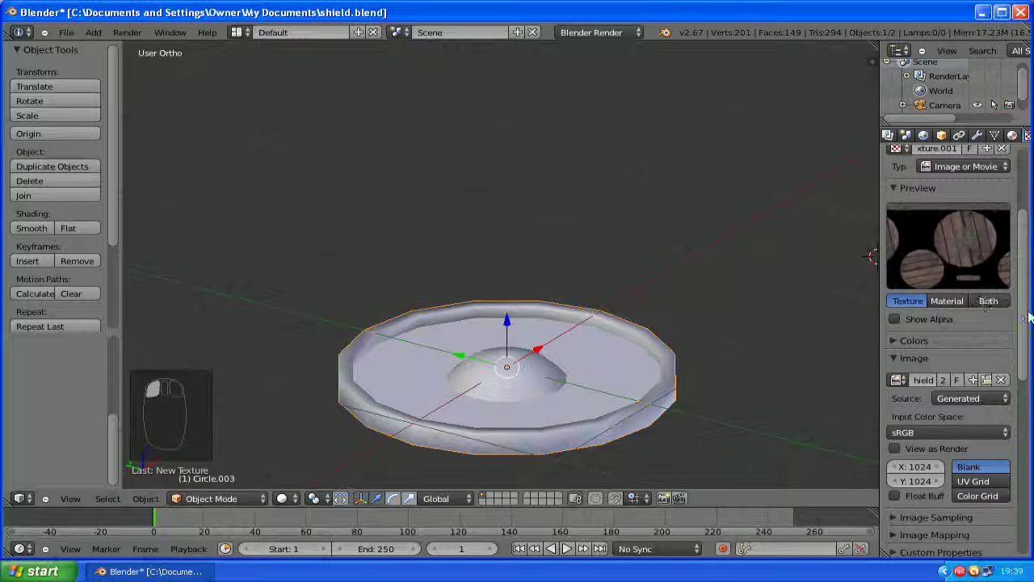
pyautogui.click(1002, 399)
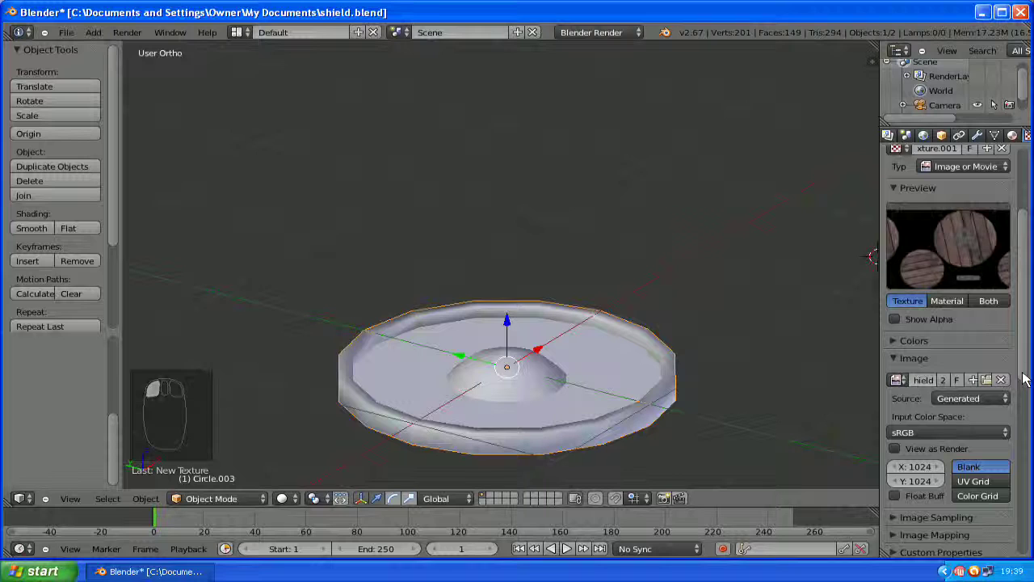
pyautogui.moveTo(1025, 358); pyautogui.dragTo(1025, 449)
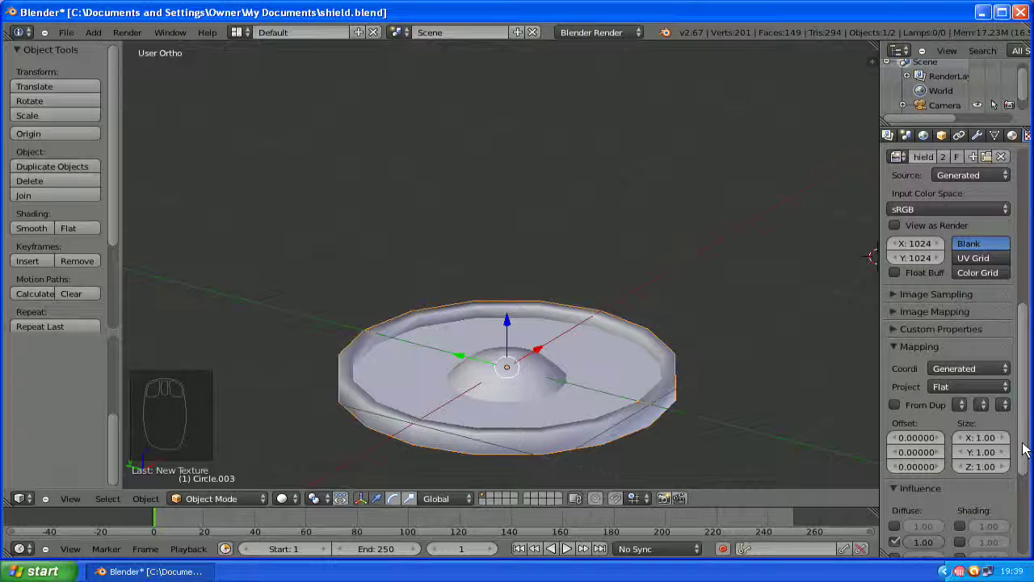
pyautogui.click(993, 373)
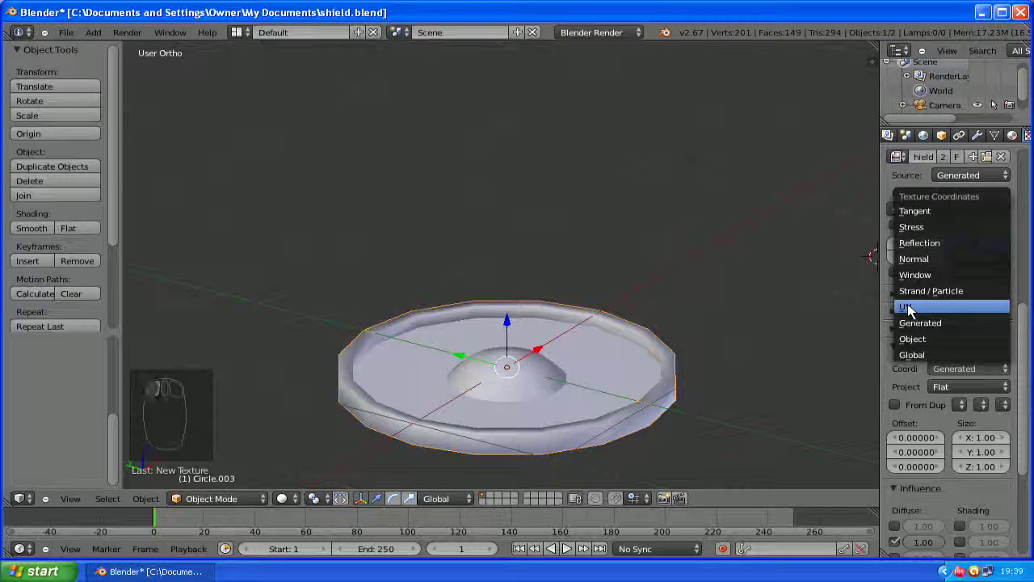
pyautogui.click(908, 307)
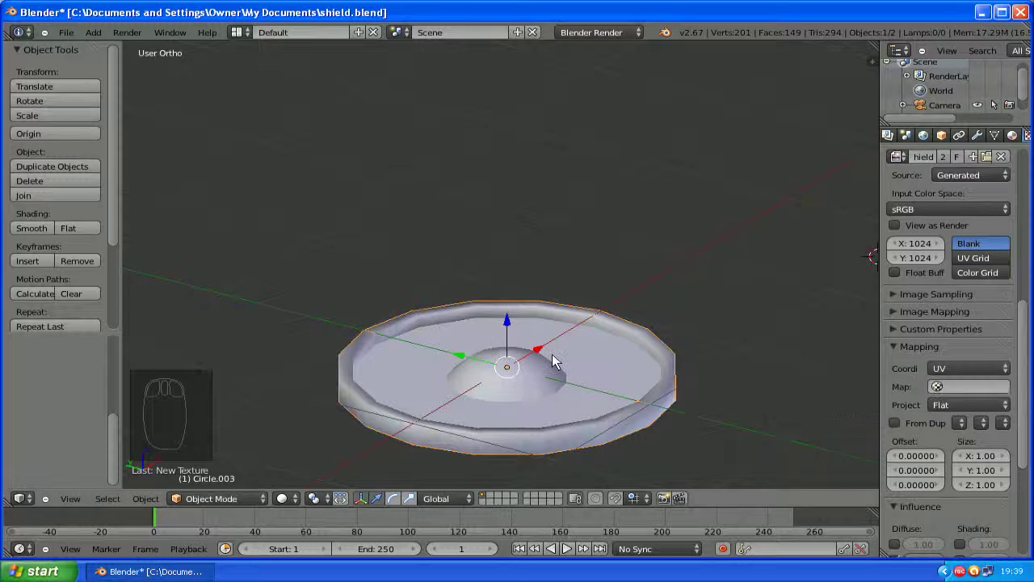
pyautogui.moveTo(1026, 366); pyautogui.dragTo(1025, 441)
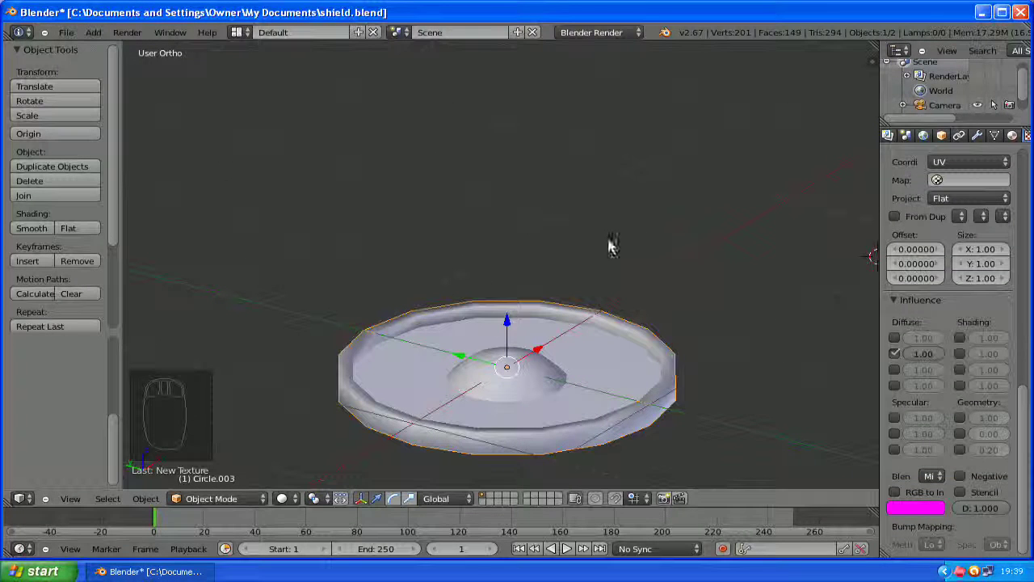
# In camera view, select the camera and move it toward the shield along global X and Y, then lower it along Z.
pyautogui.press('KP_0')
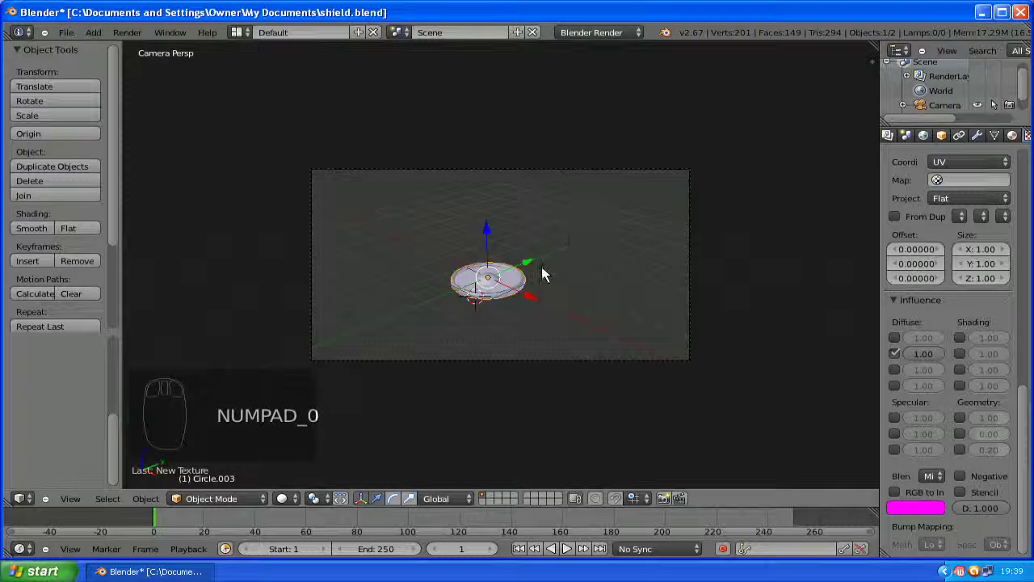
pyautogui.scroll(3, 542, 267)
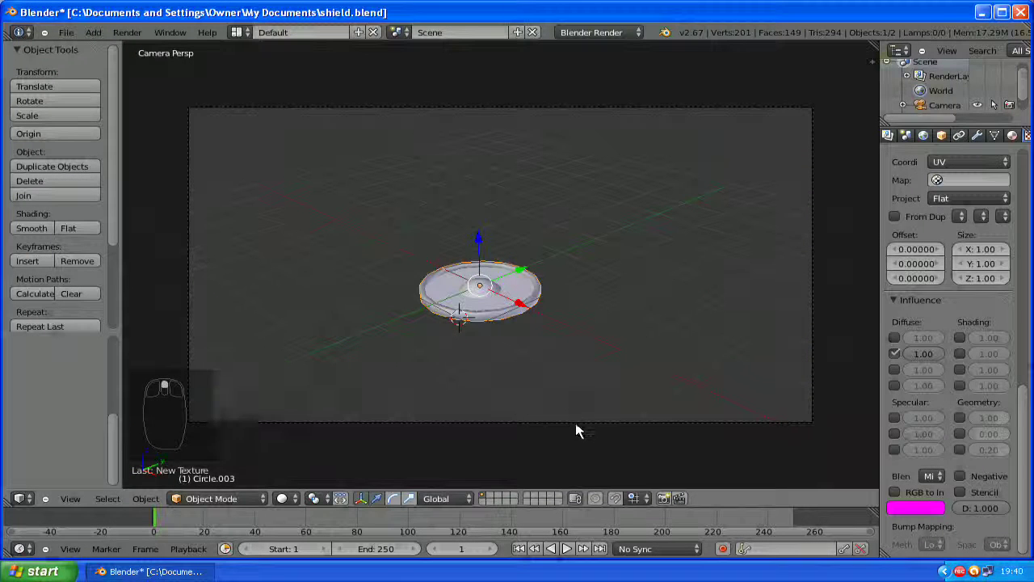
pyautogui.rightClick(574, 420)
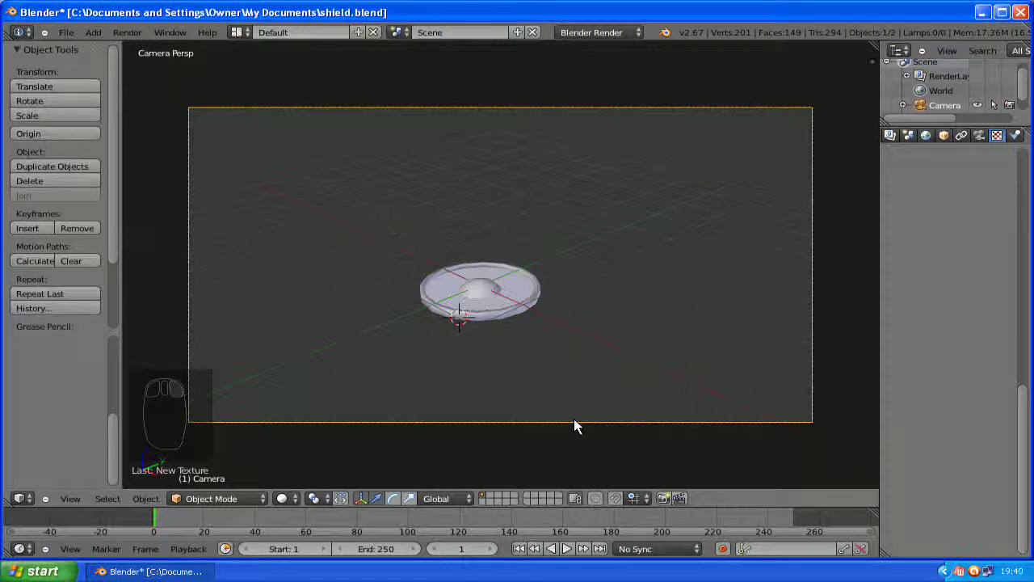
pyautogui.press('g')
pyautogui.press('x')
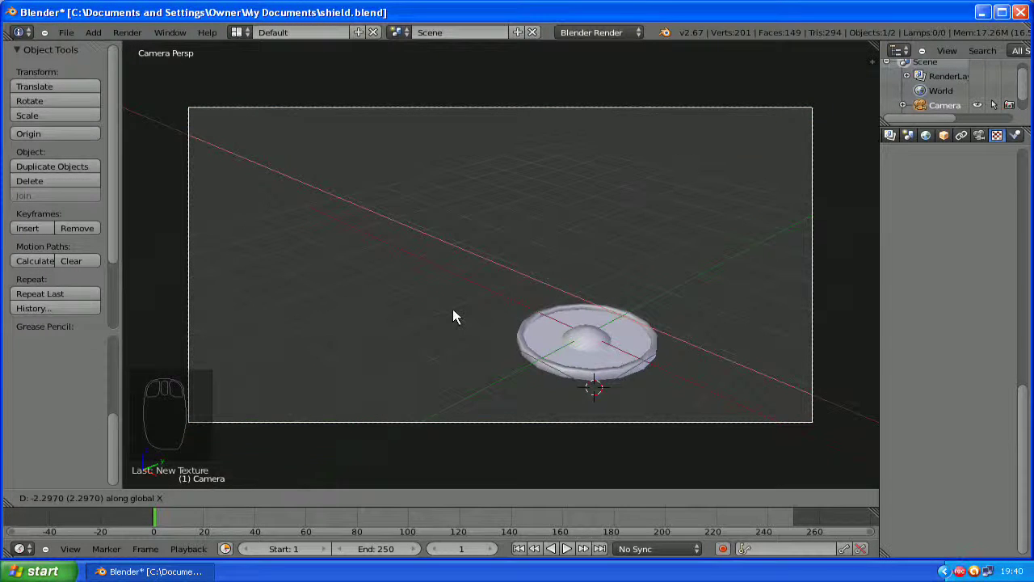
pyautogui.click(466, 314)
pyautogui.press('y')
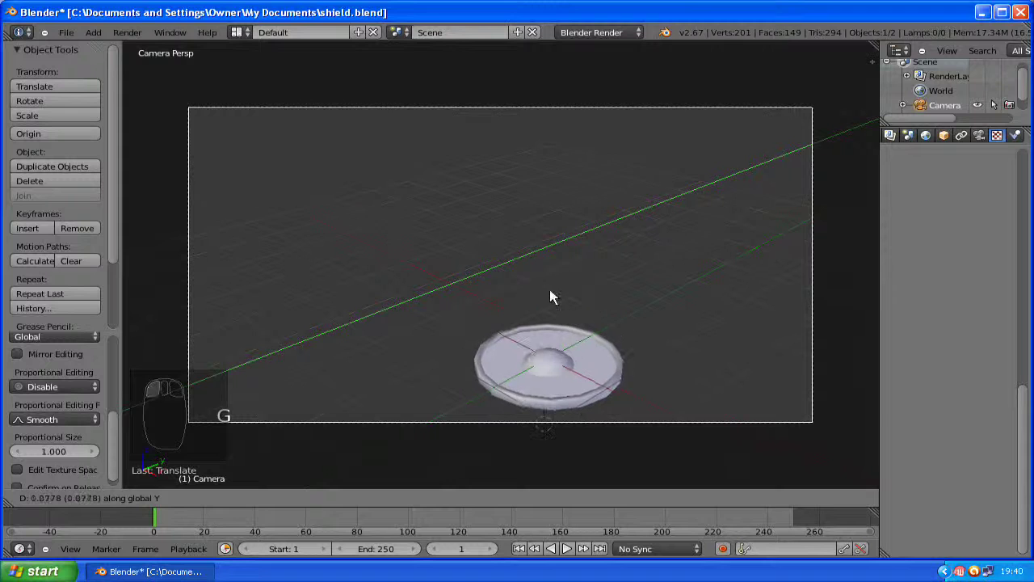
pyautogui.click(519, 270)
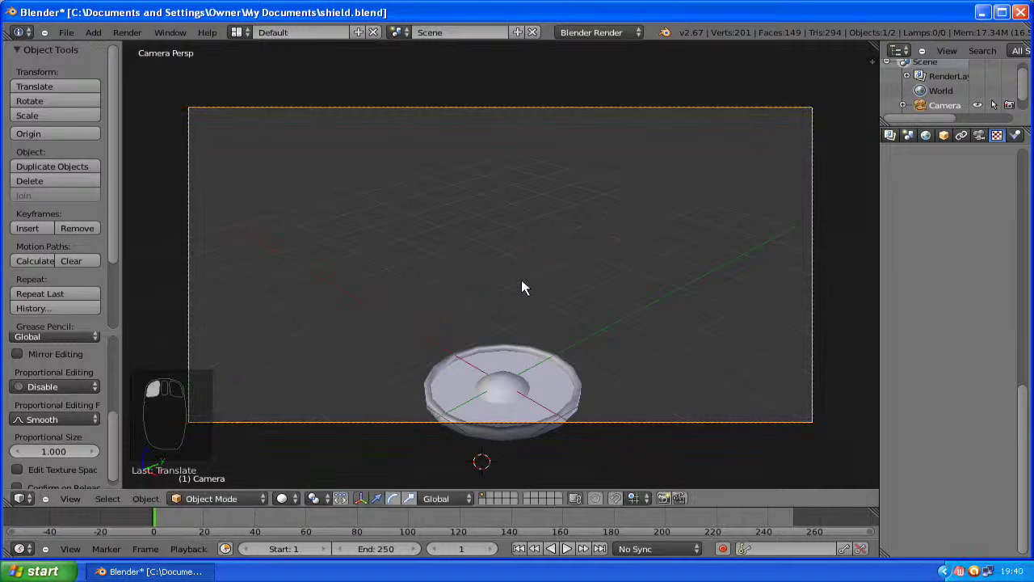
pyautogui.press('g')
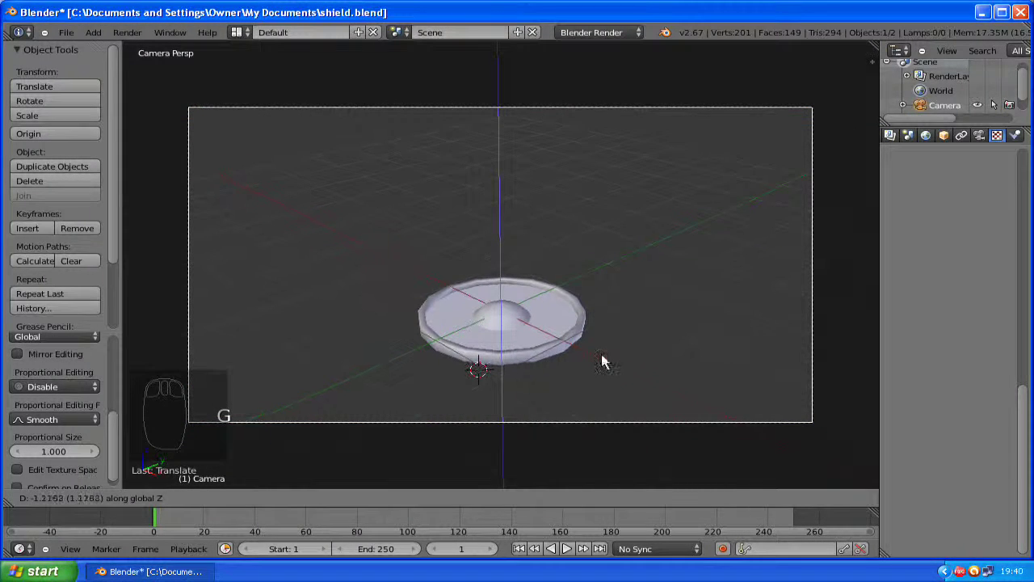
pyautogui.click(633, 343)
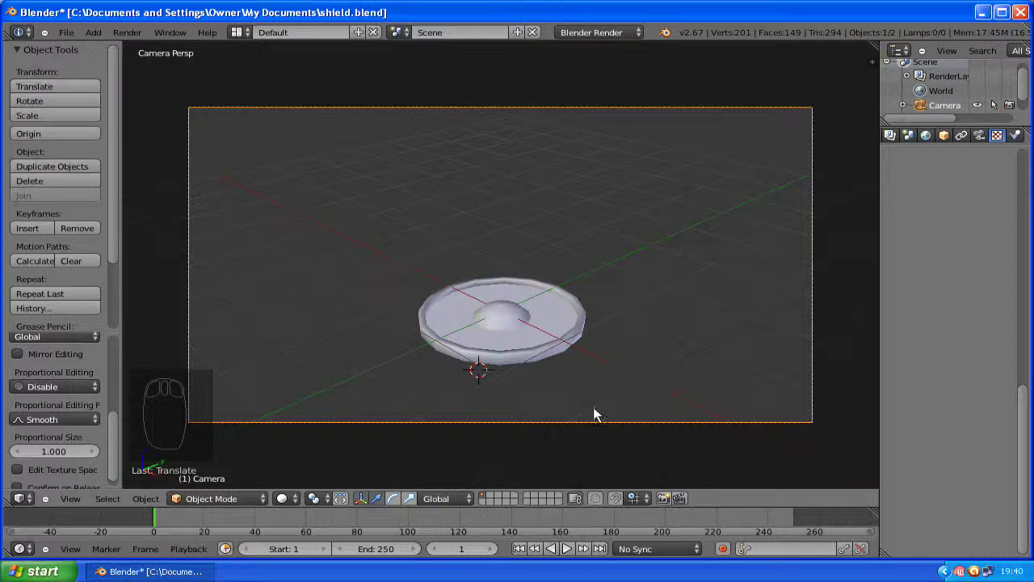
# Bring the camera even closer along X and Y and lower it further along Z so the shield sits large within the frame.
pyautogui.press('g')
pyautogui.press('x')
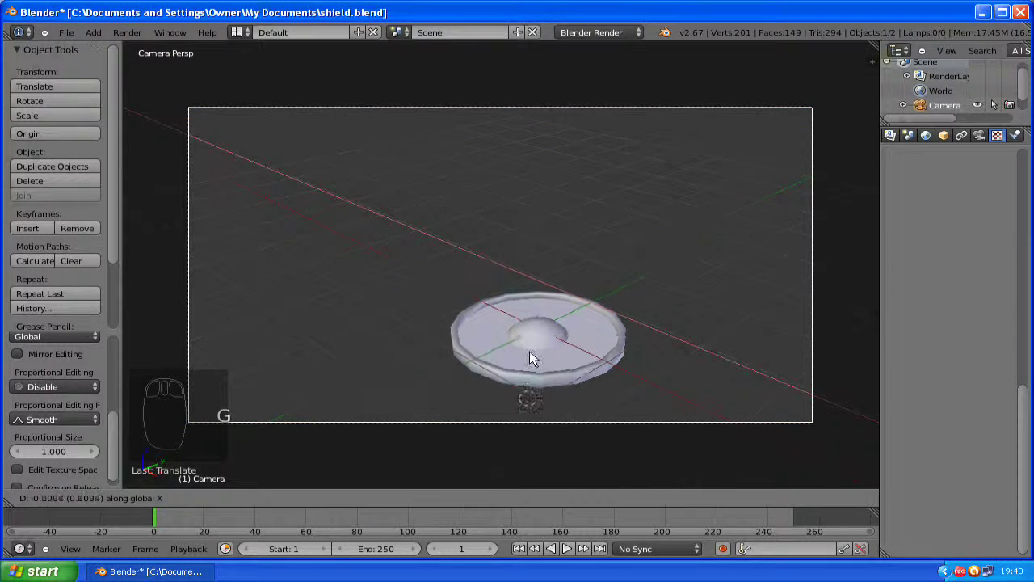
pyautogui.click(497, 334)
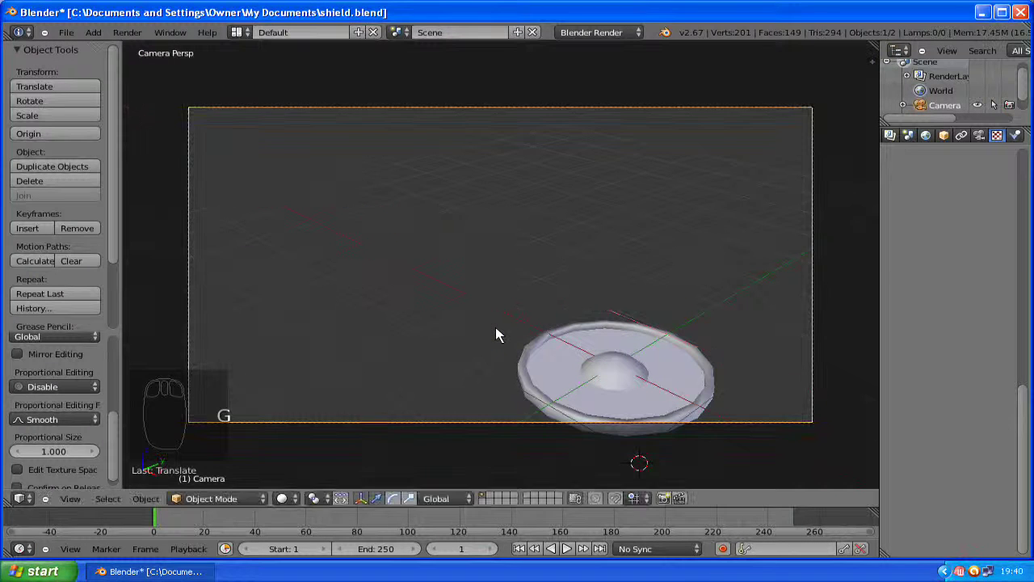
pyautogui.press('g')
pyautogui.press('y')
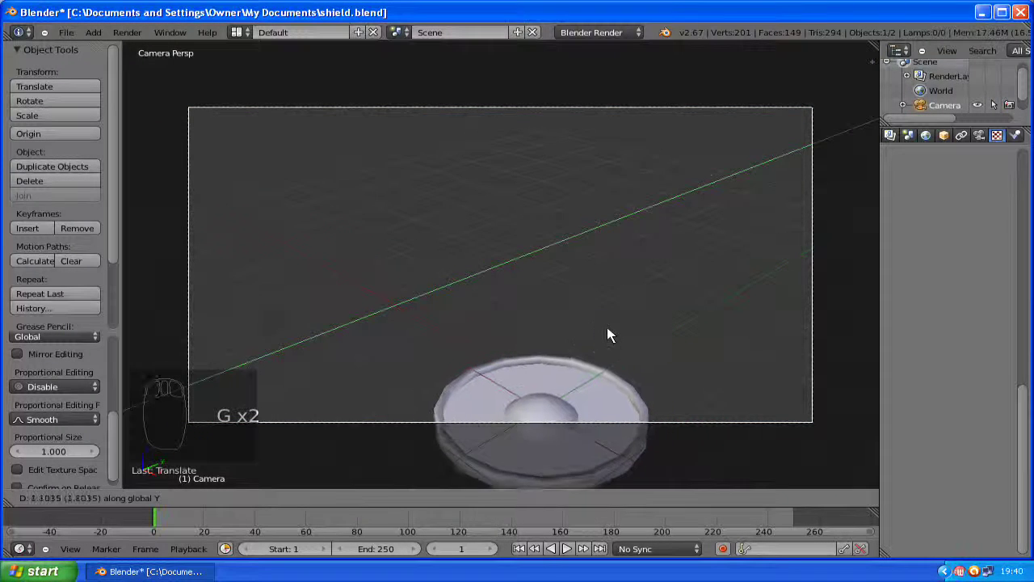
pyautogui.click(617, 328)
pyautogui.press('g')
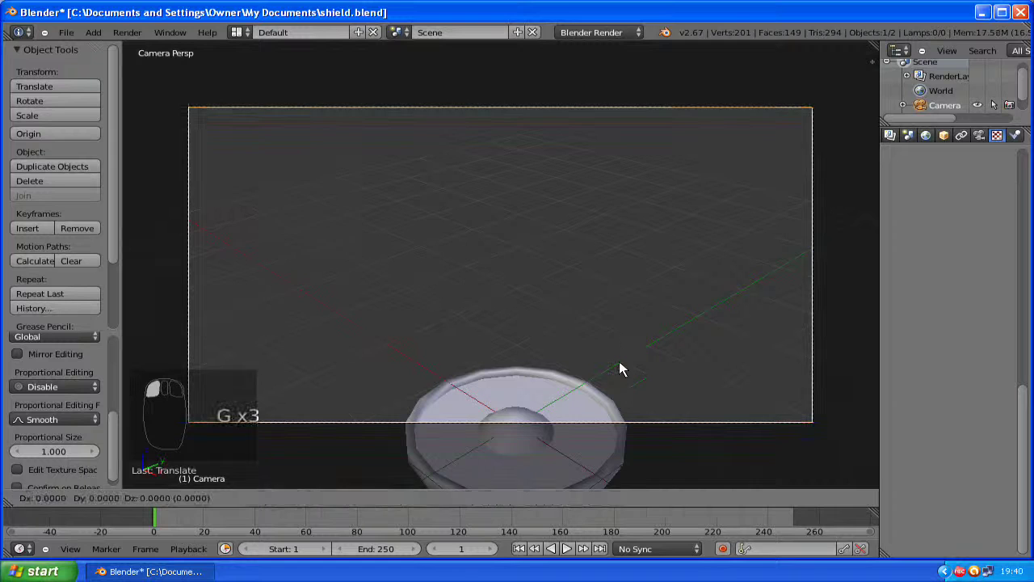
pyautogui.press('z')
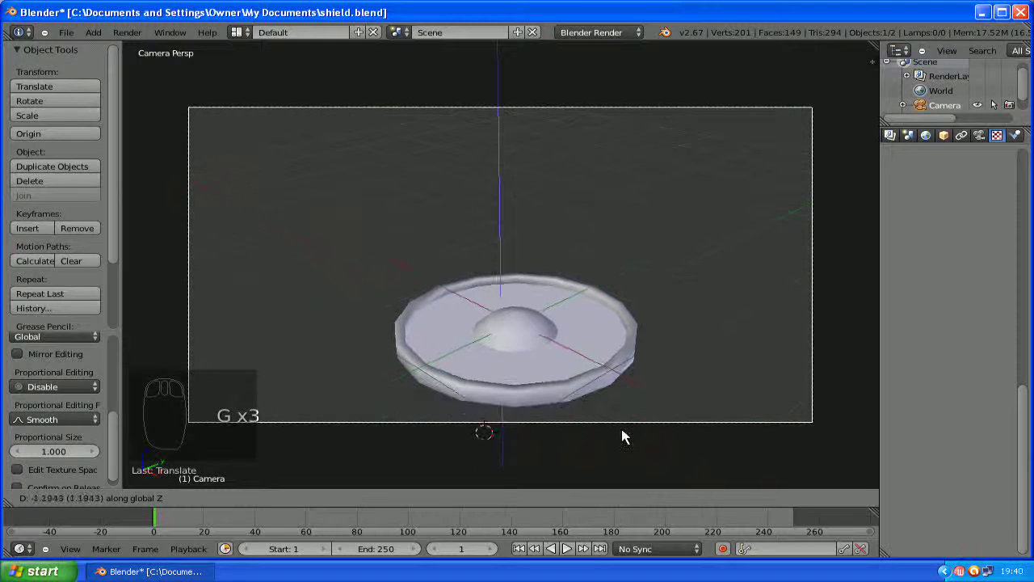
pyautogui.click(663, 376)
pyautogui.click(541, 338)
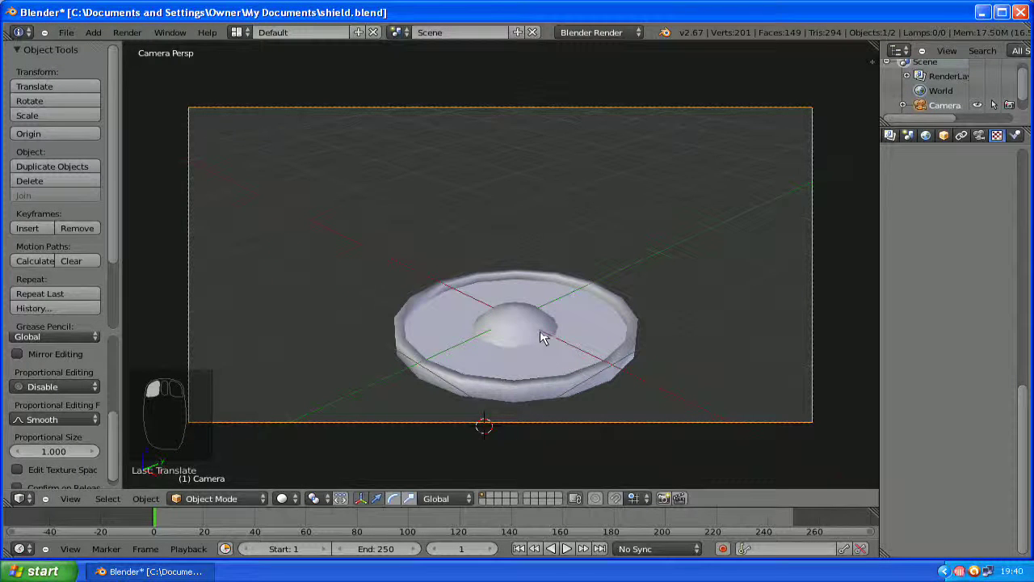
pyautogui.press('g')
pyautogui.press('z')
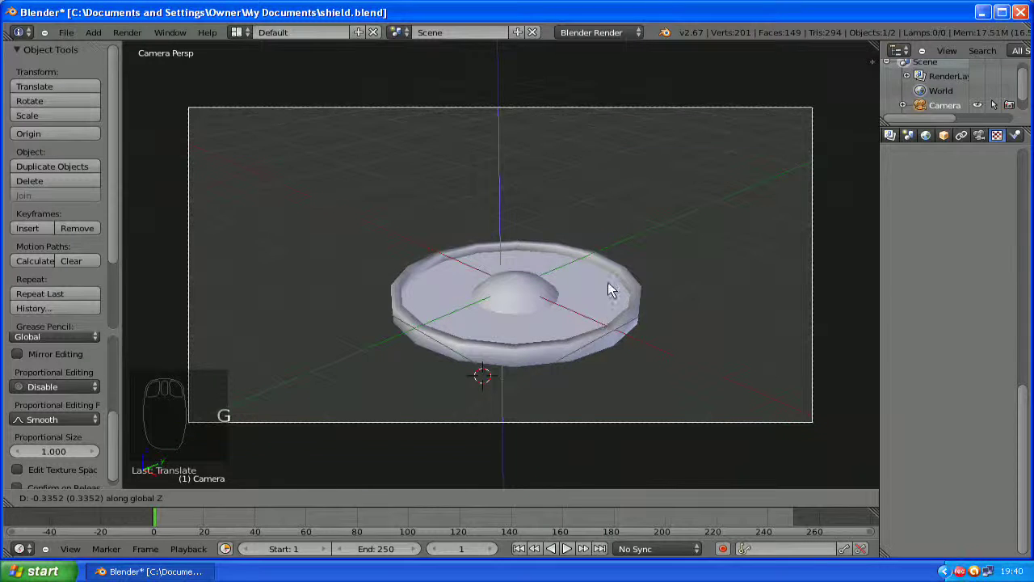
pyautogui.click(619, 294)
# Add a Hemi lamp from the top view and clear its location to the scene origin.
pyautogui.press('KP_7')
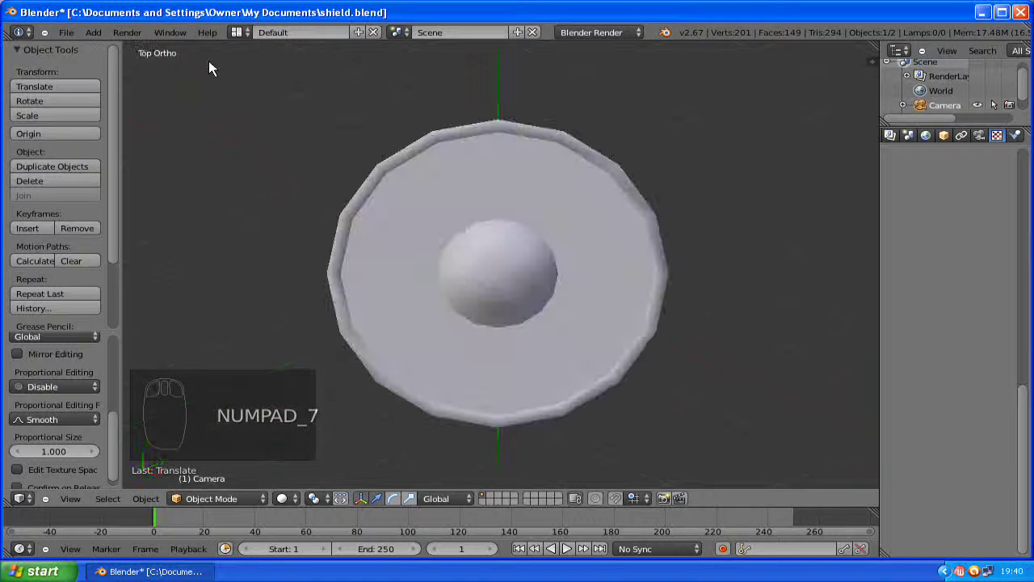
pyautogui.click(94, 32)
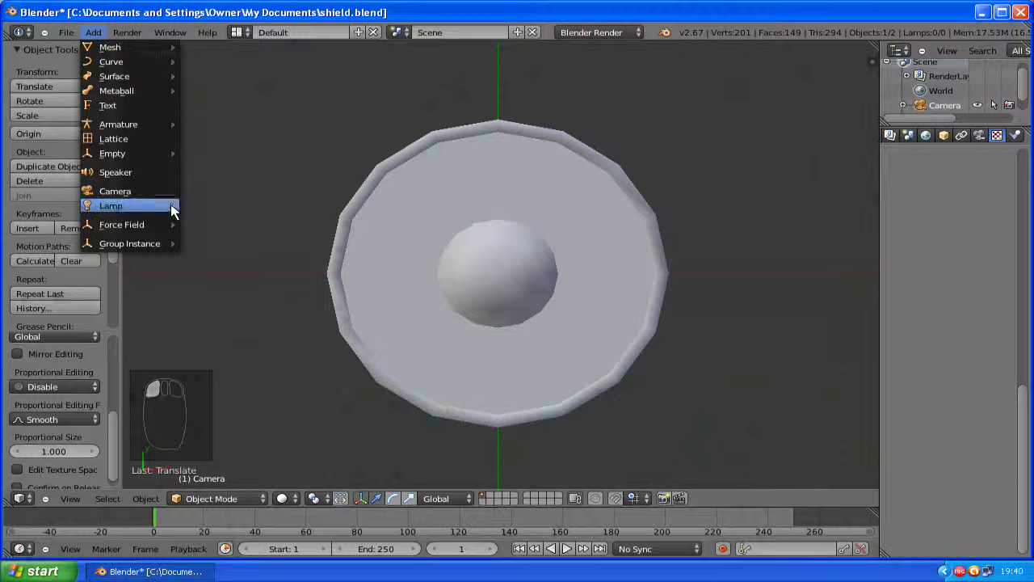
pyautogui.moveTo(172, 207)
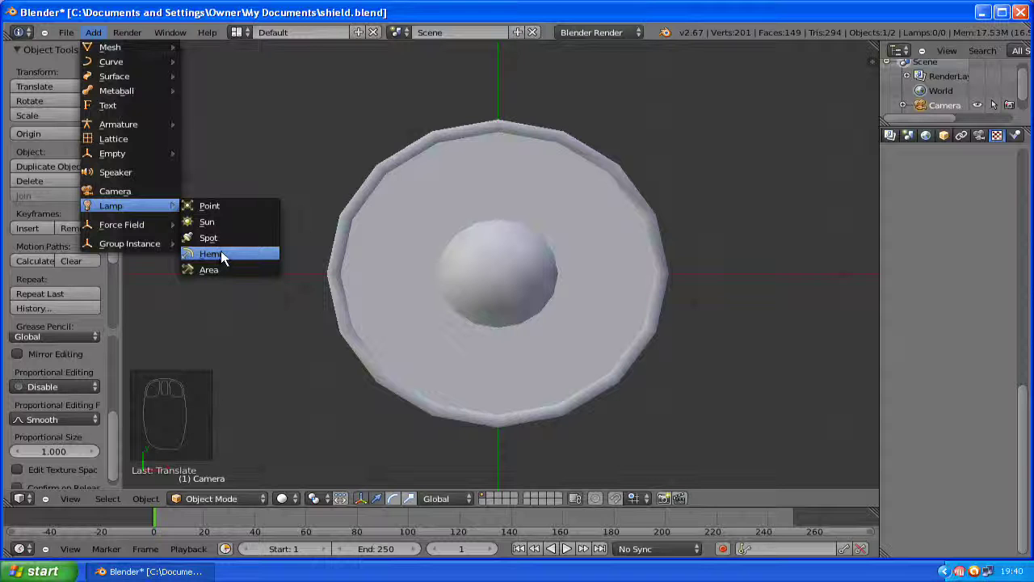
pyautogui.click(246, 254)
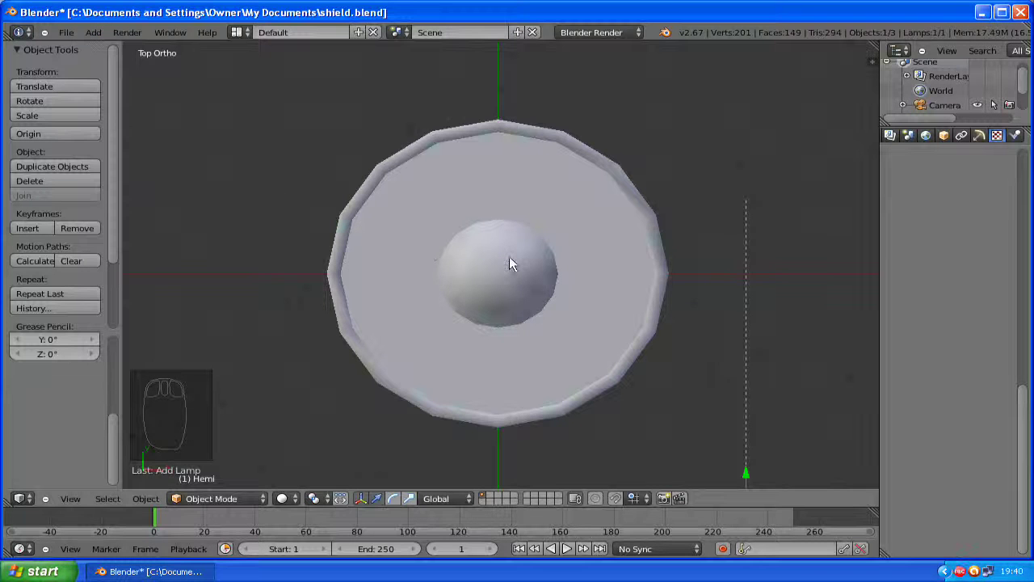
pyautogui.moveTo(512, 258); pyautogui.dragTo(498, 240, button='middle')
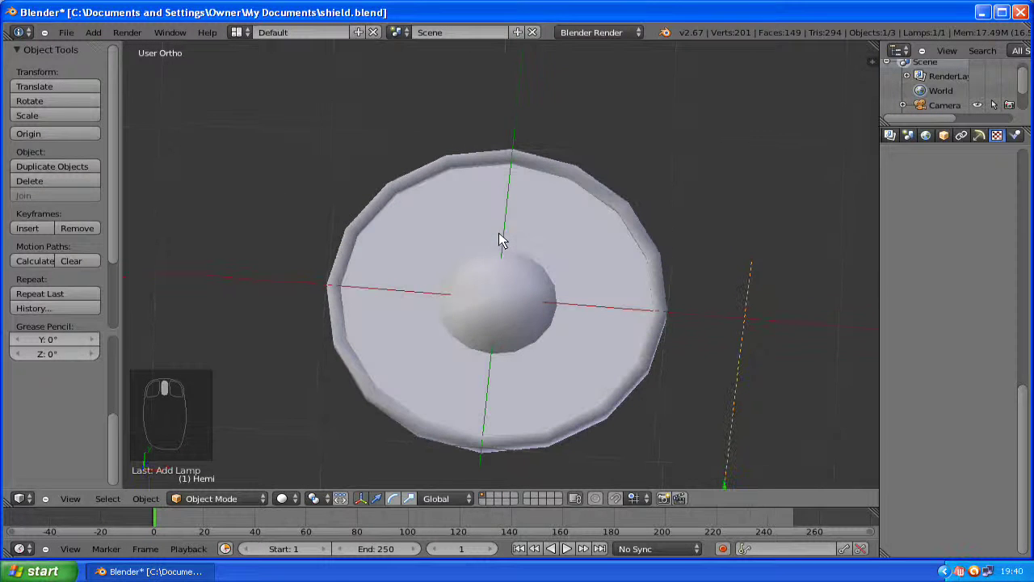
pyautogui.hotkey('alt', 'g')
pyautogui.moveTo(561, 259); pyautogui.dragTo(557, 283, button='middle')
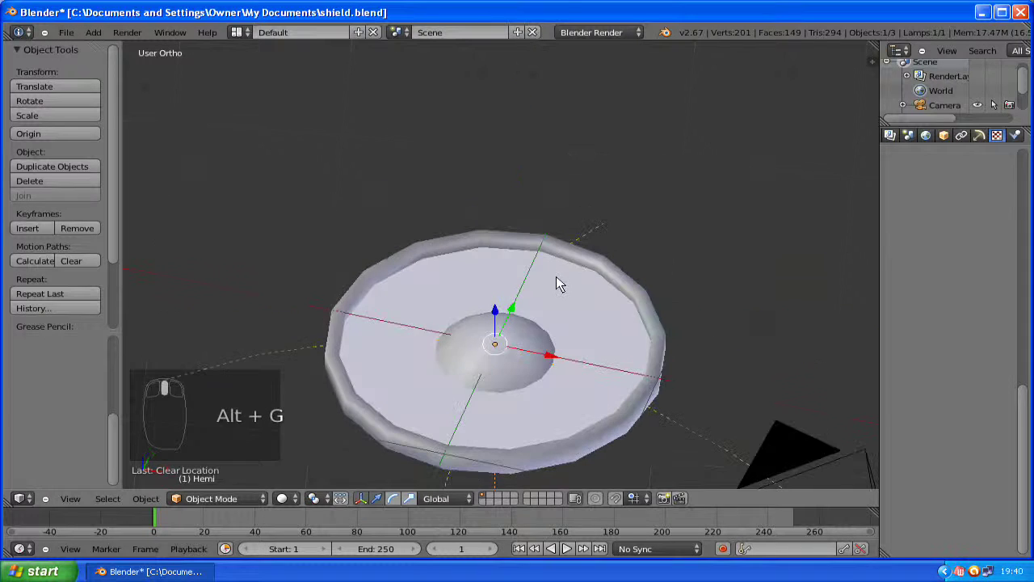
# Raise the Hemi lamp along Z well above the shield, render the scene, and return to the 3D view.
pyautogui.scroll(-6, 533, 291)
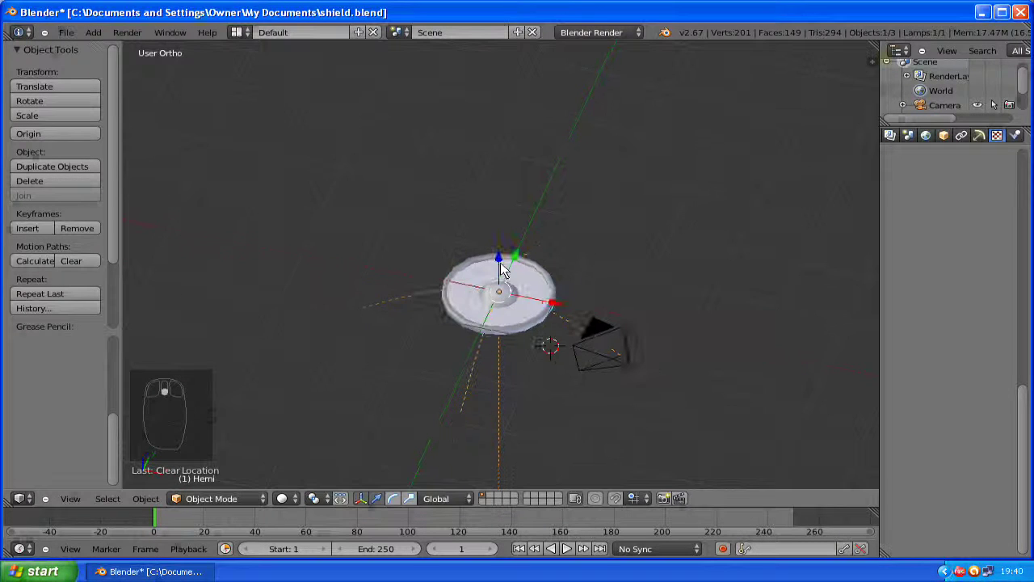
pyautogui.moveTo(502, 269); pyautogui.dragTo(577, 149)
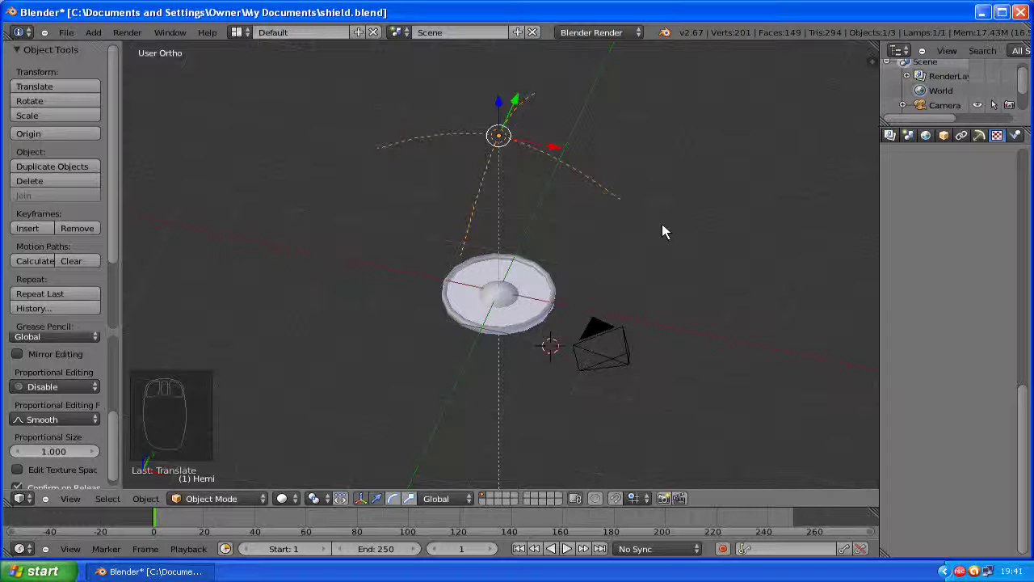
pyautogui.press('F12')
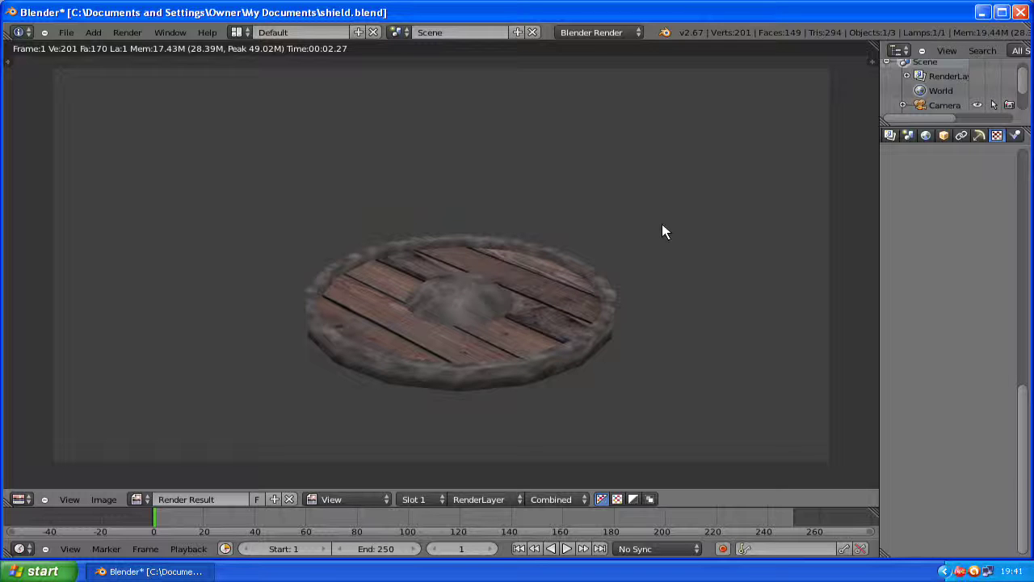
pyautogui.press('F11')
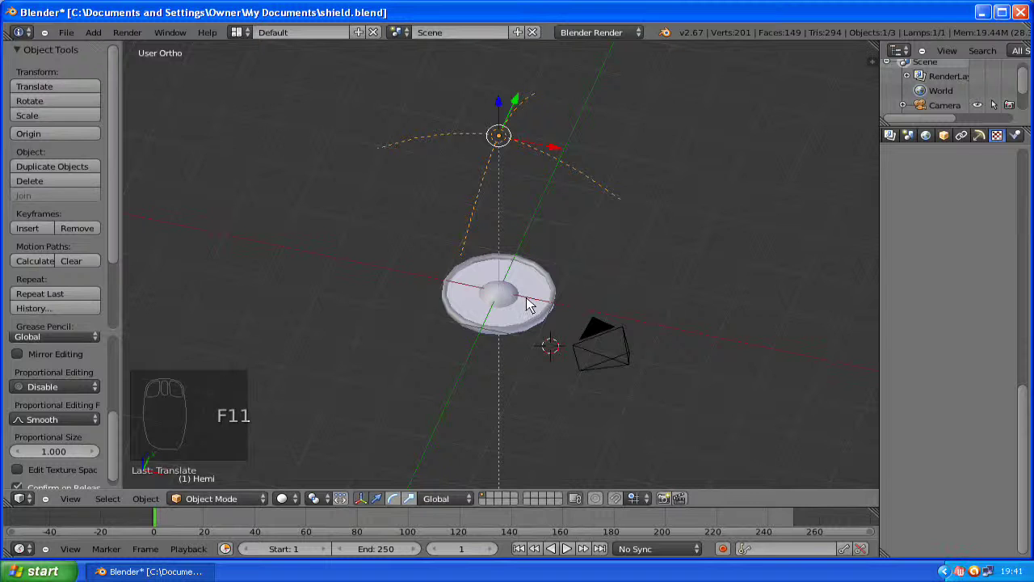
# Rotate the shield 180° about the global X axis, render its back side, and return to the 3D view.
pyautogui.rightClick(531, 312)
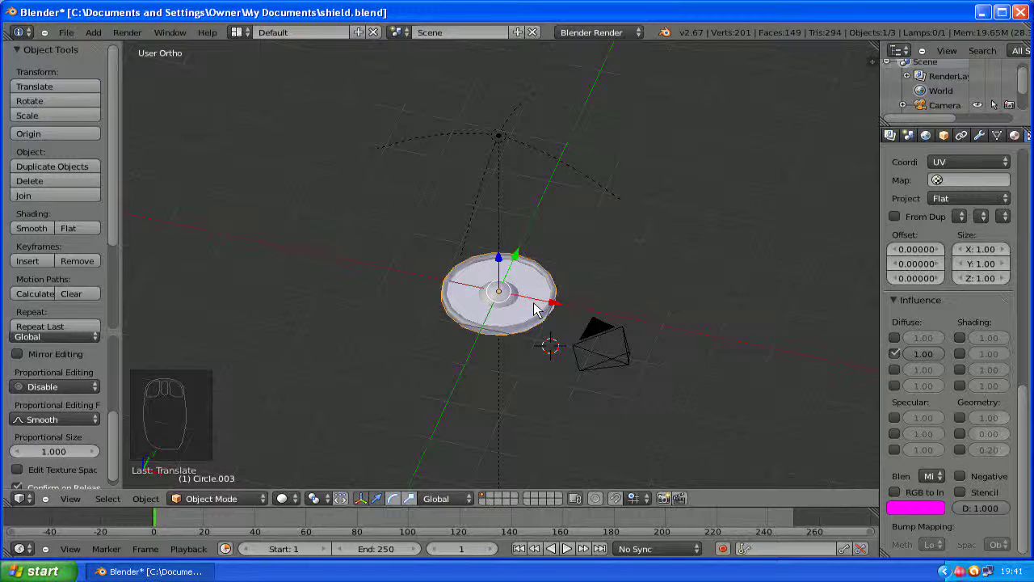
pyautogui.press('r')
pyautogui.press('x')
pyautogui.write('1')
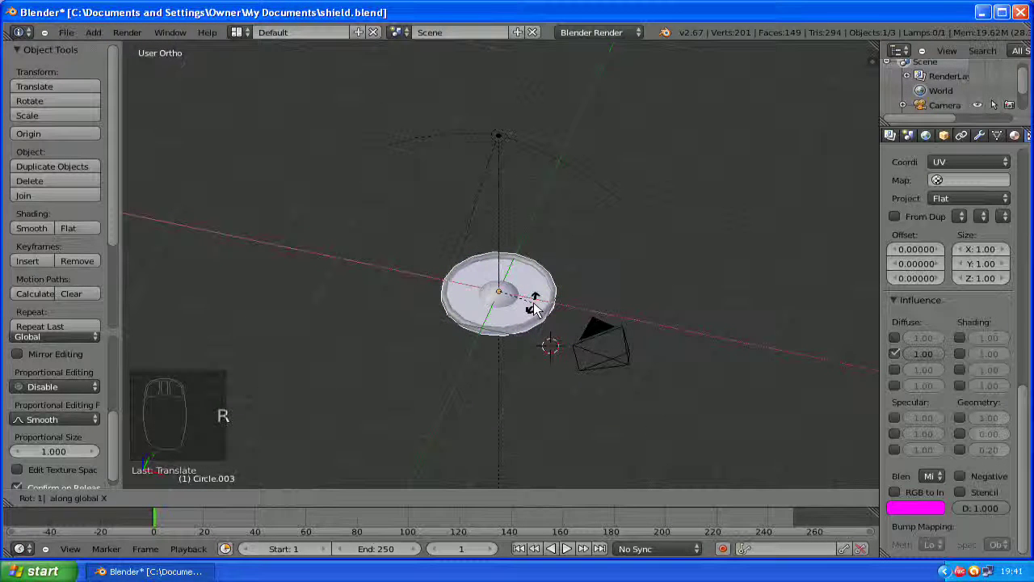
pyautogui.write('80')
pyautogui.click(625, 274)
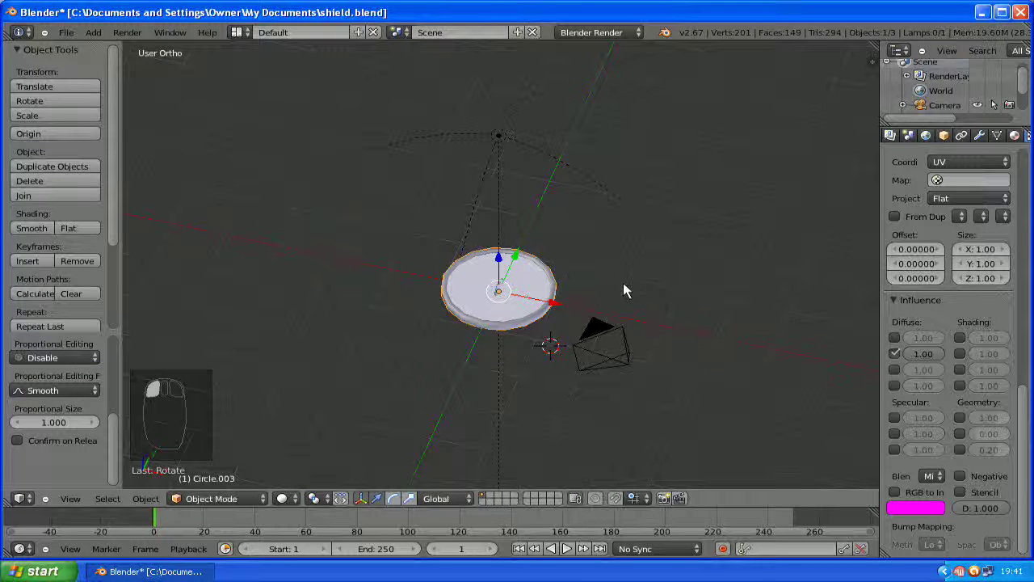
pyautogui.press('F12')
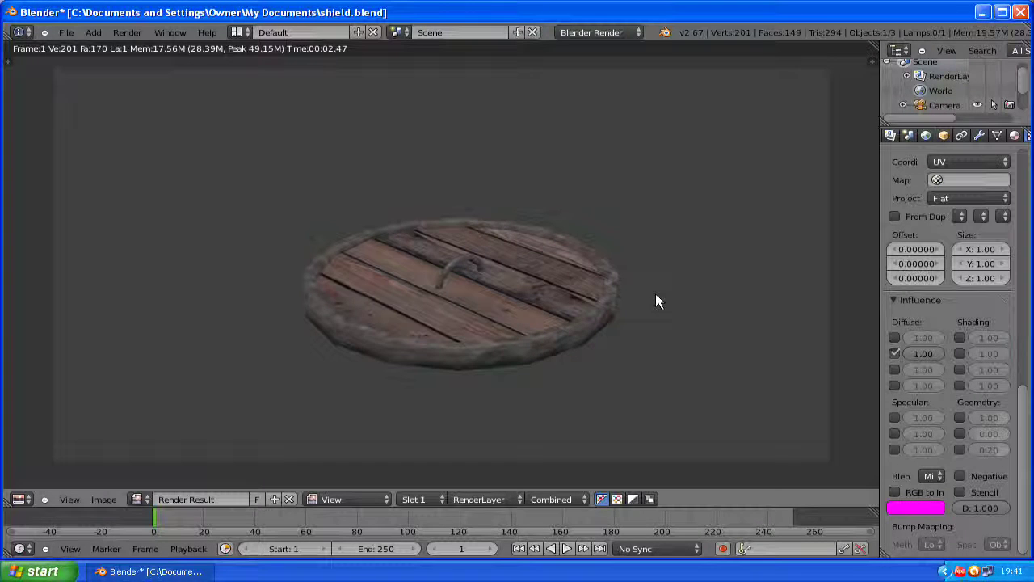
pyautogui.press('F11')
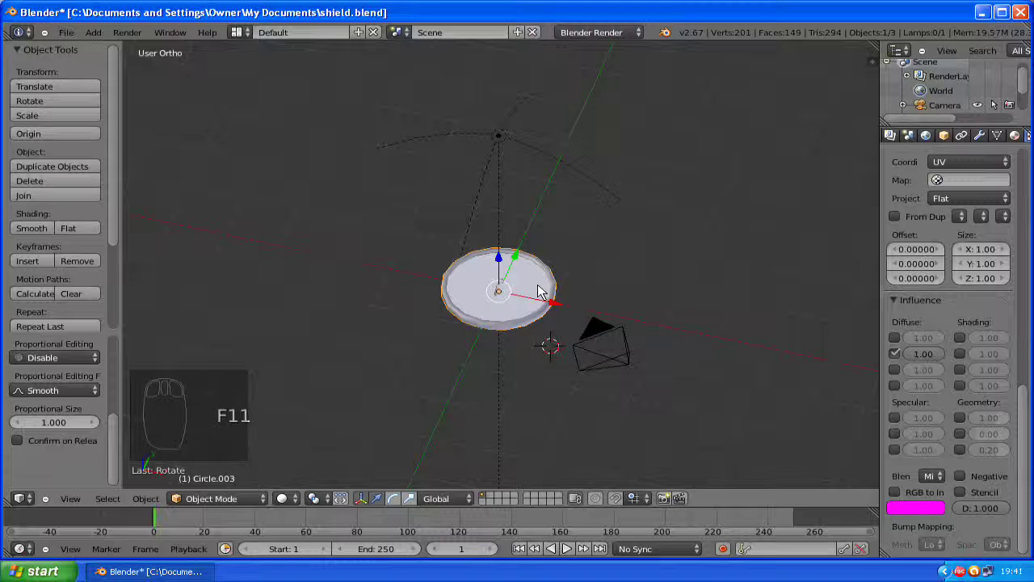
# Turn the shield another 180° about the global X axis so its front faces up again.
pyautogui.write('rx18')
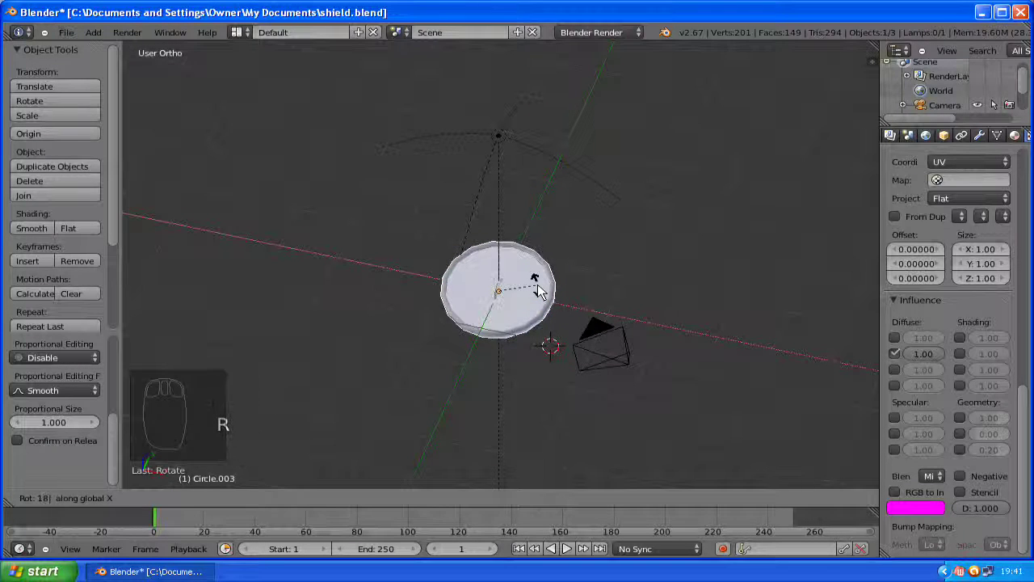
pyautogui.click(667, 293)
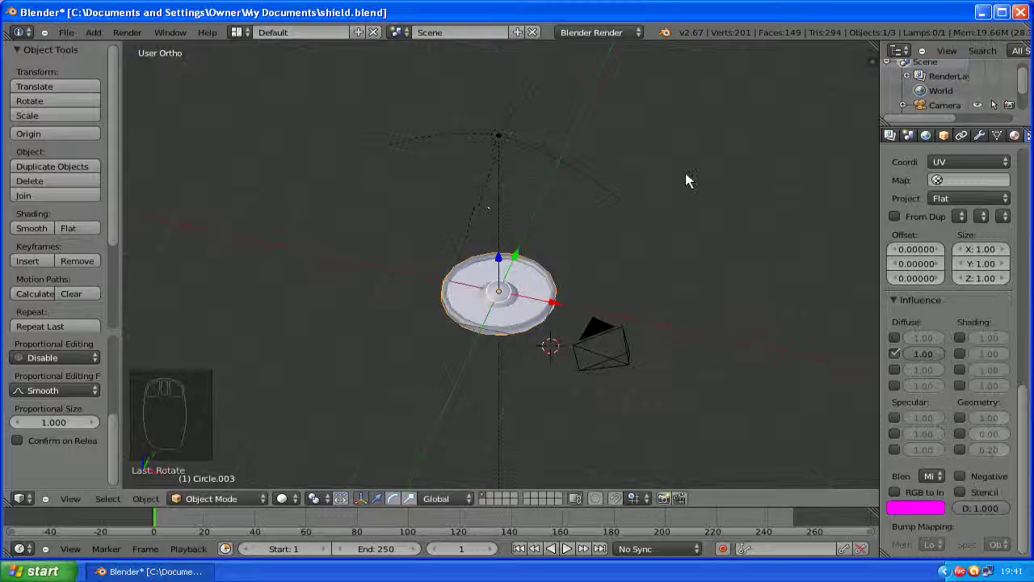
# Delete the Hemi lamp above the shield.
pyautogui.rightClick(500, 136)
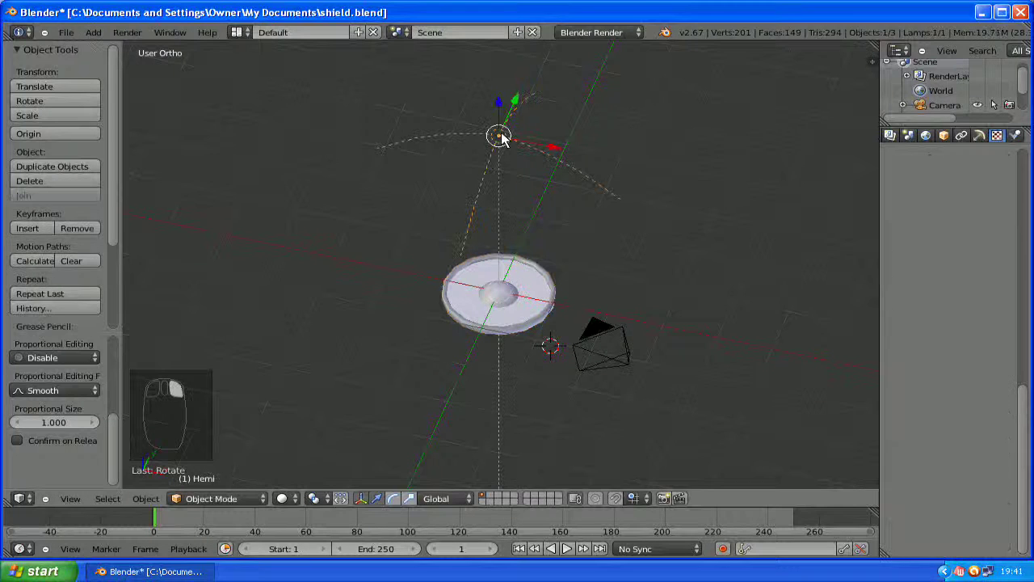
pyautogui.press('Delete')
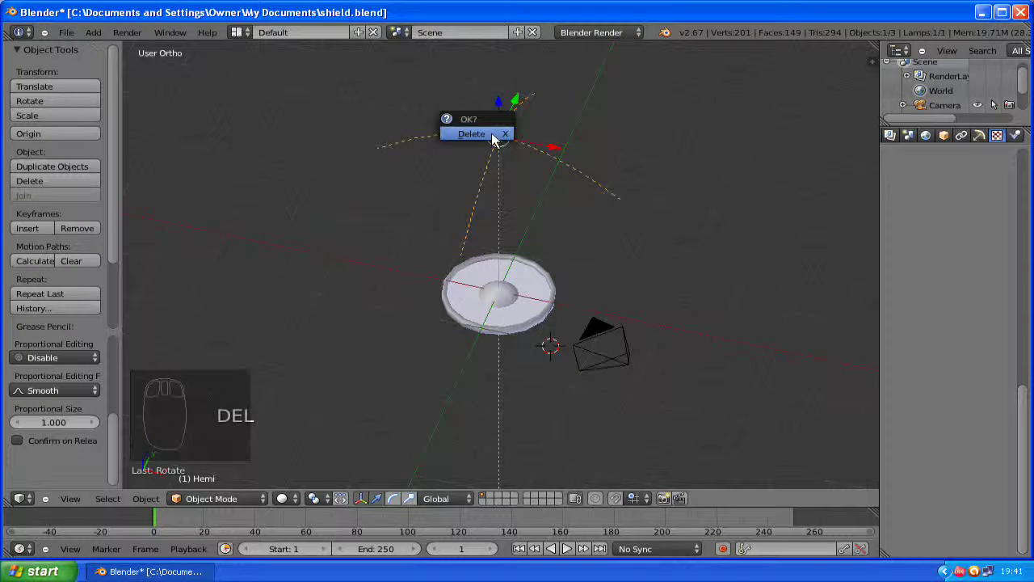
pyautogui.click(477, 134)
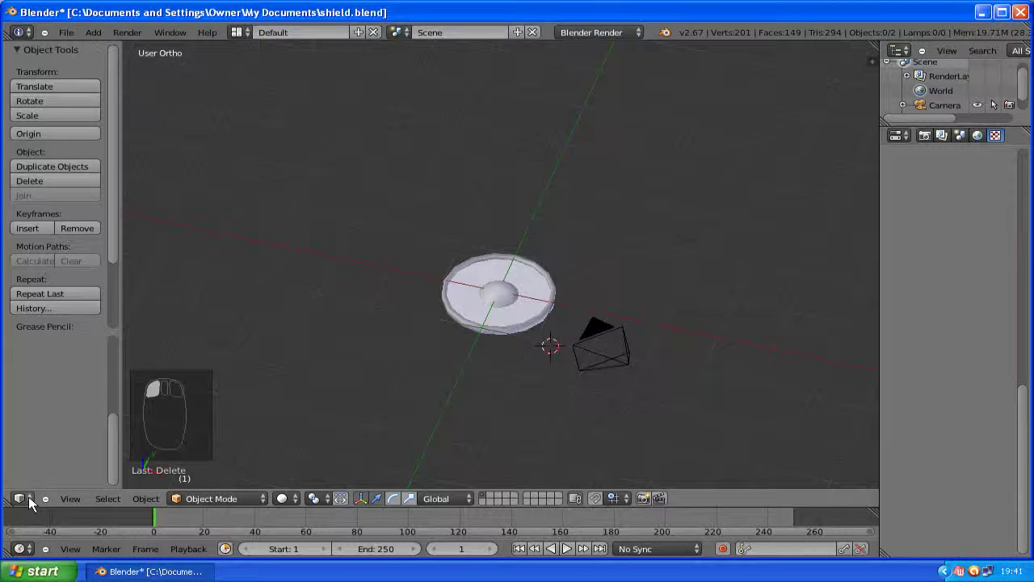
# Switch the 3D view to the UV/Image Editor and display the whole Shield image in it.
pyautogui.click(24, 499)
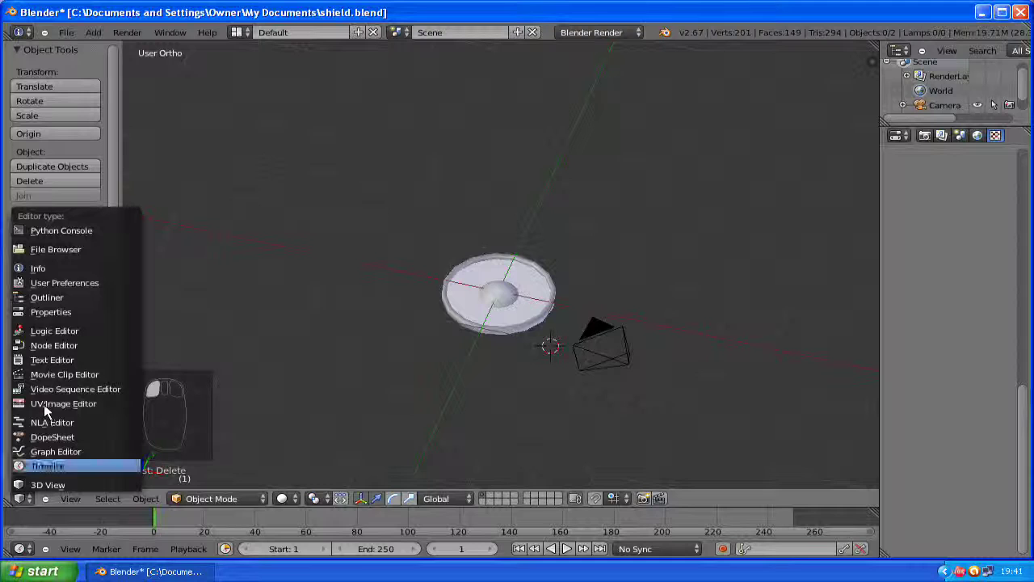
pyautogui.click(43, 404)
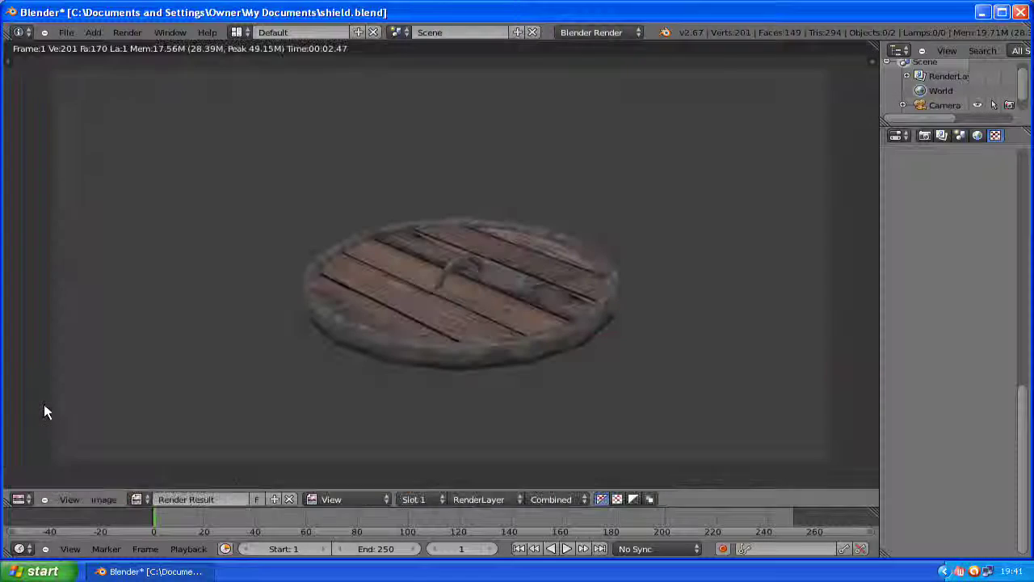
pyautogui.click(139, 499)
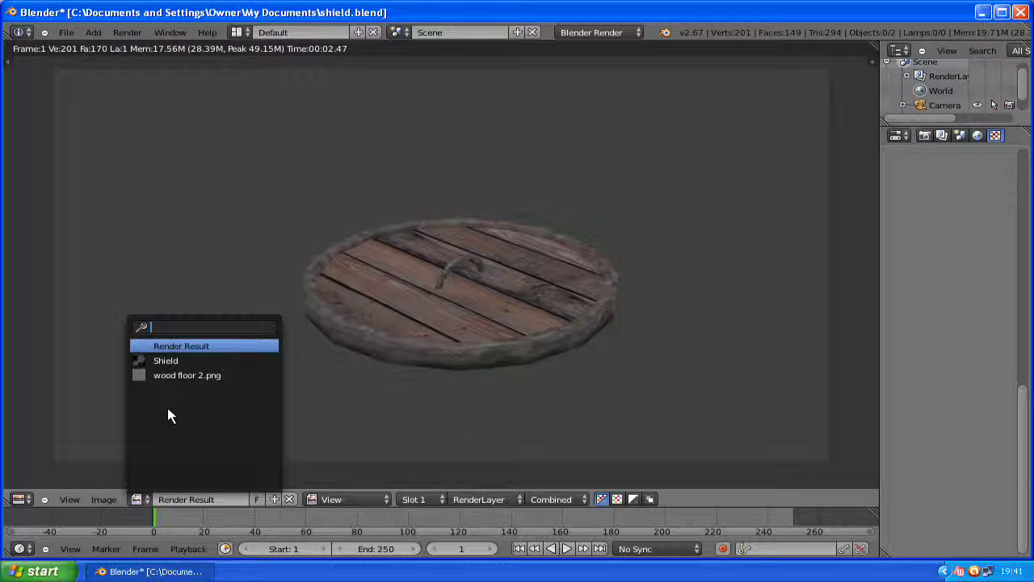
pyautogui.click(167, 361)
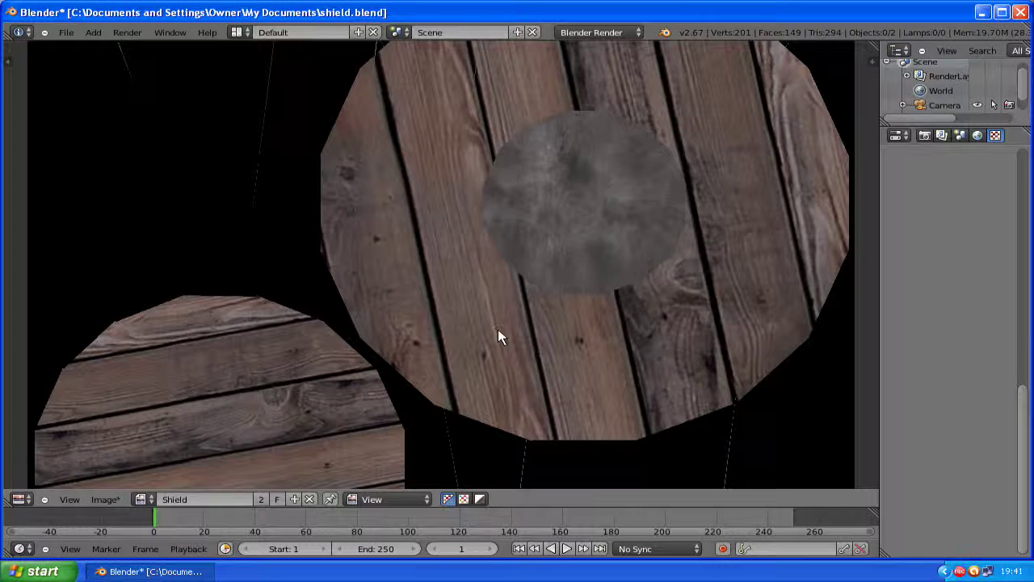
pyautogui.scroll(-3, 498, 332)
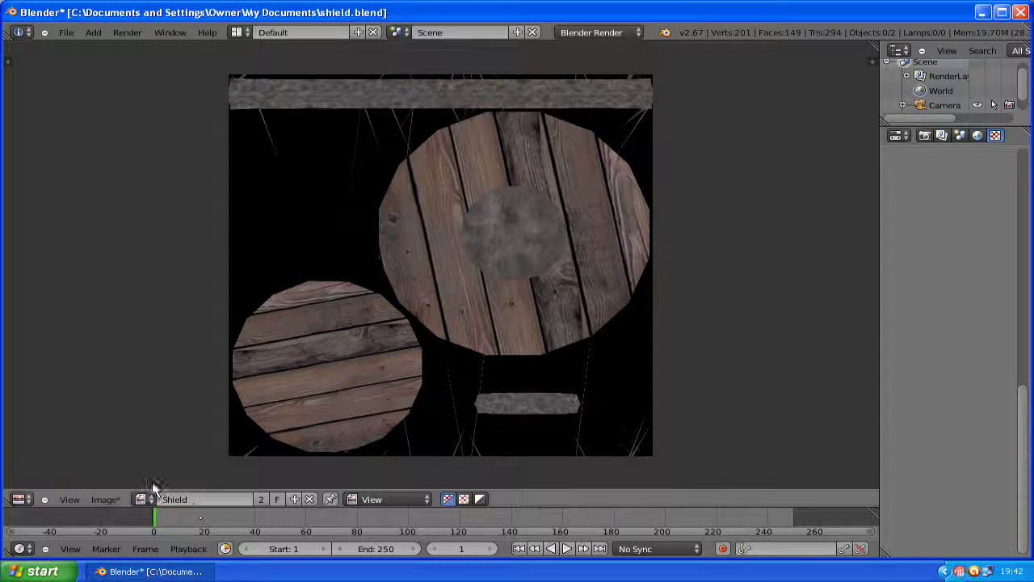
# Pack the Shield image into the blend file as an internal PNG and return to the 3D view.
pyautogui.click(103, 500)
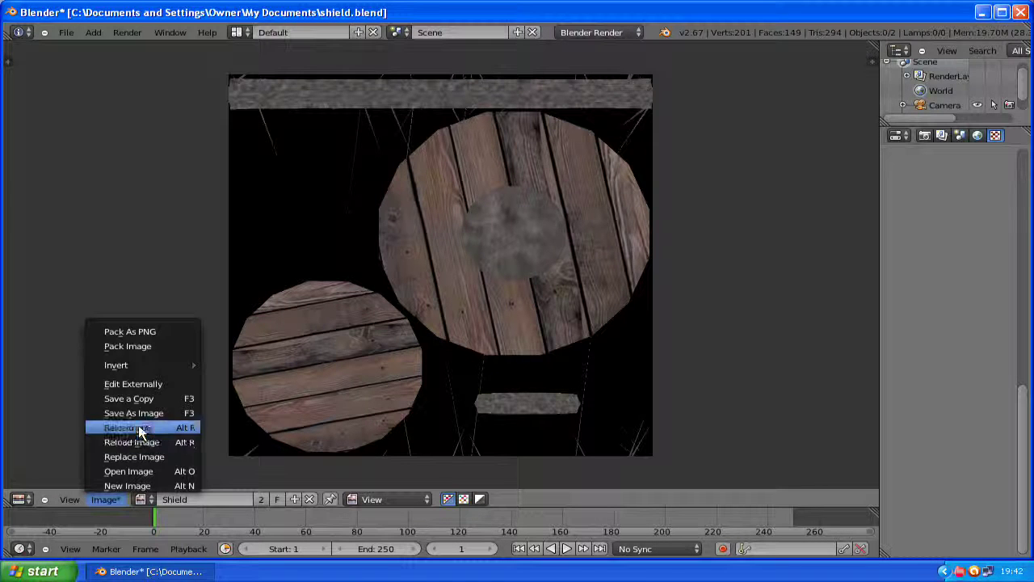
pyautogui.click(130, 345)
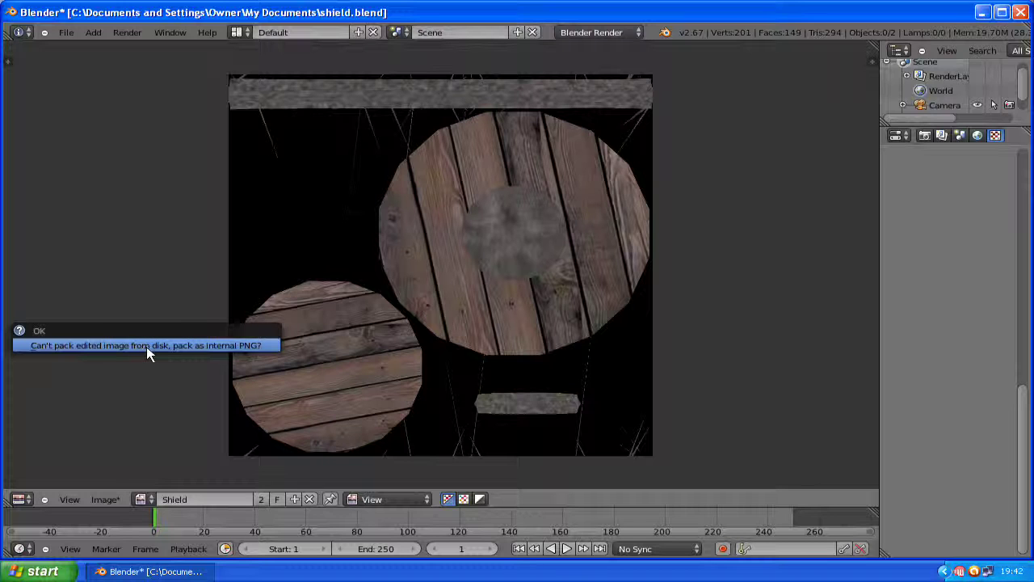
pyautogui.click(147, 347)
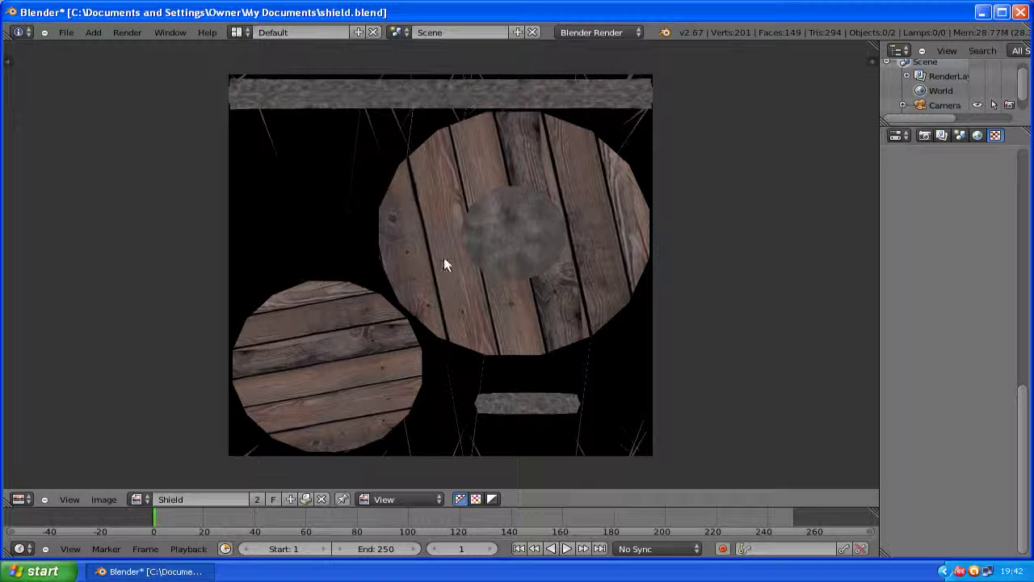
pyautogui.click(30, 496)
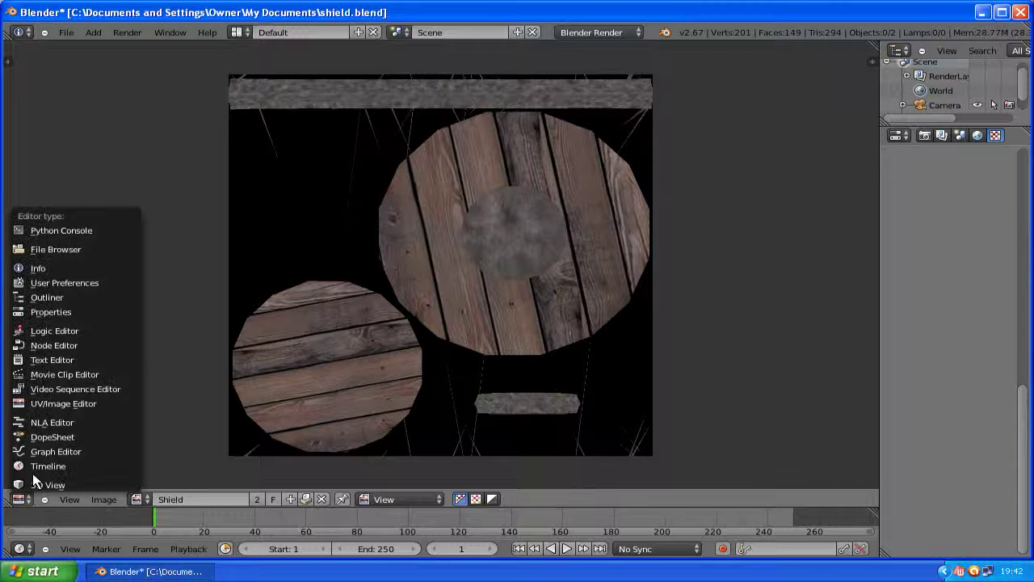
pyautogui.click(47, 484)
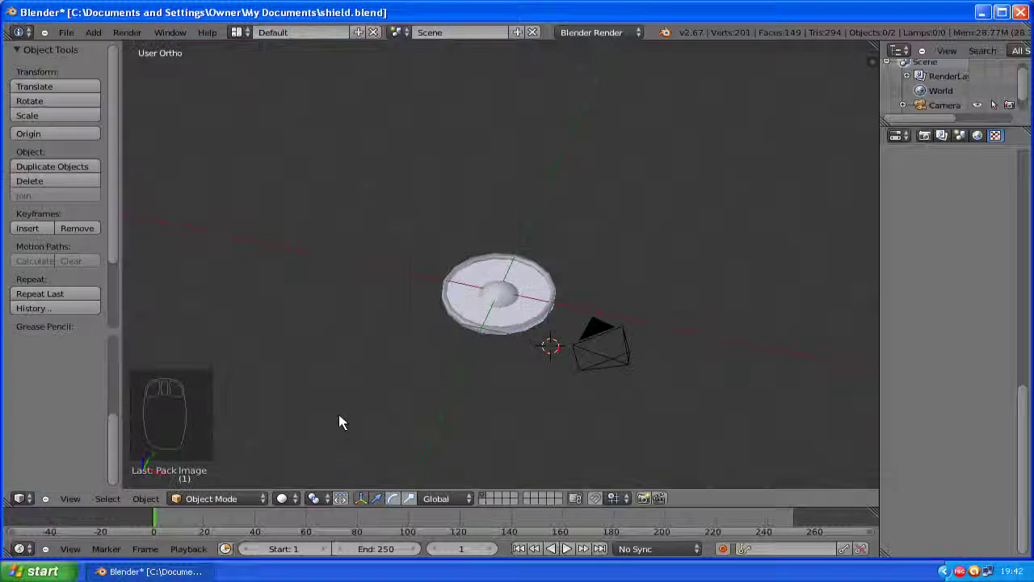